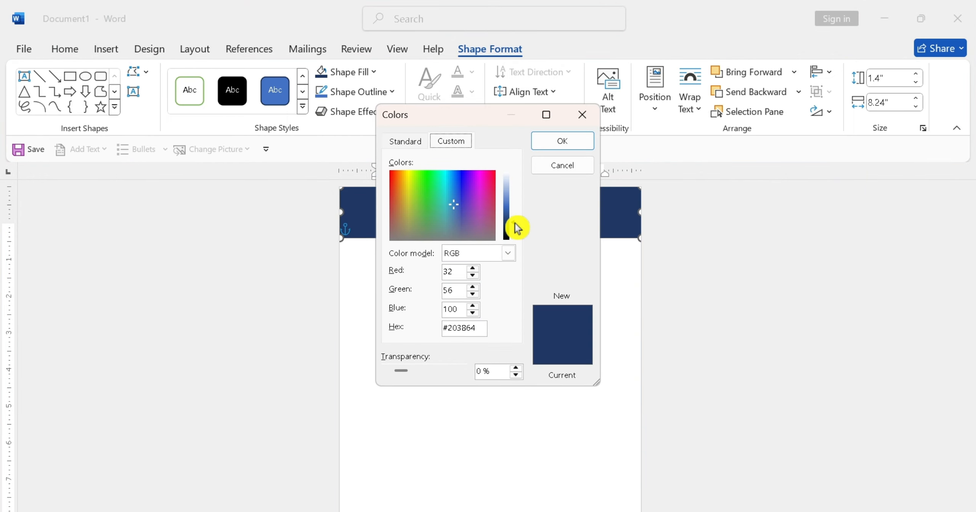
Step: Apply the custom dark blue fill, add a point on the header rectangle's lower edge, and pull its lower-left corner down for about 3.79" height
left_click(563, 143)
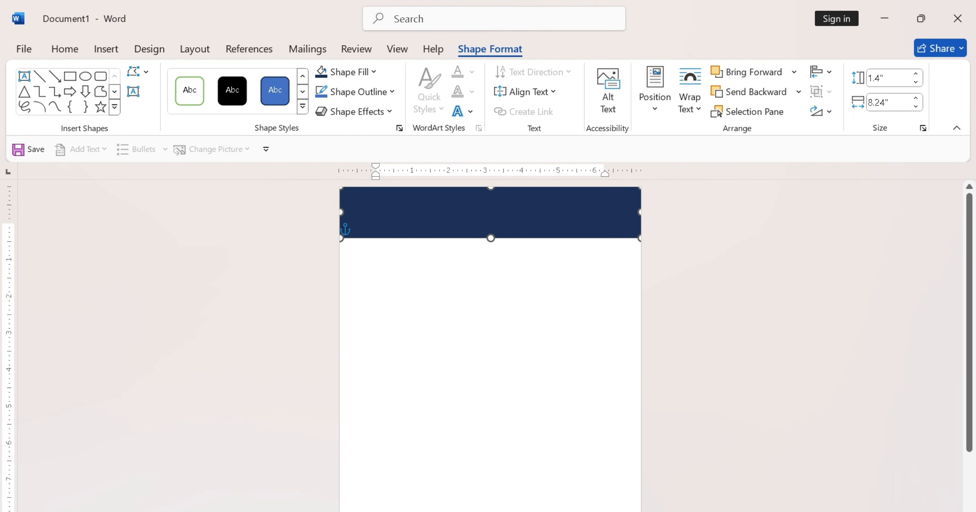
left_click(135, 71)
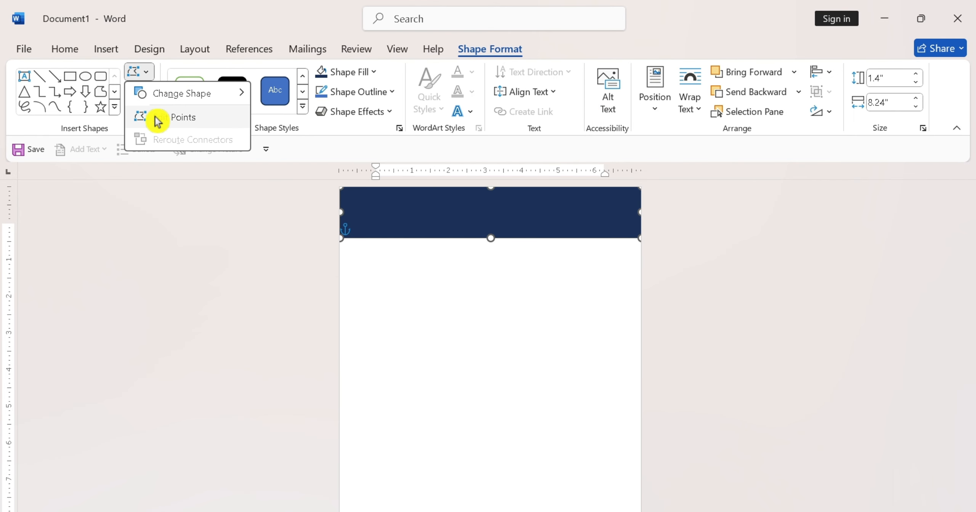
left_click(159, 119)
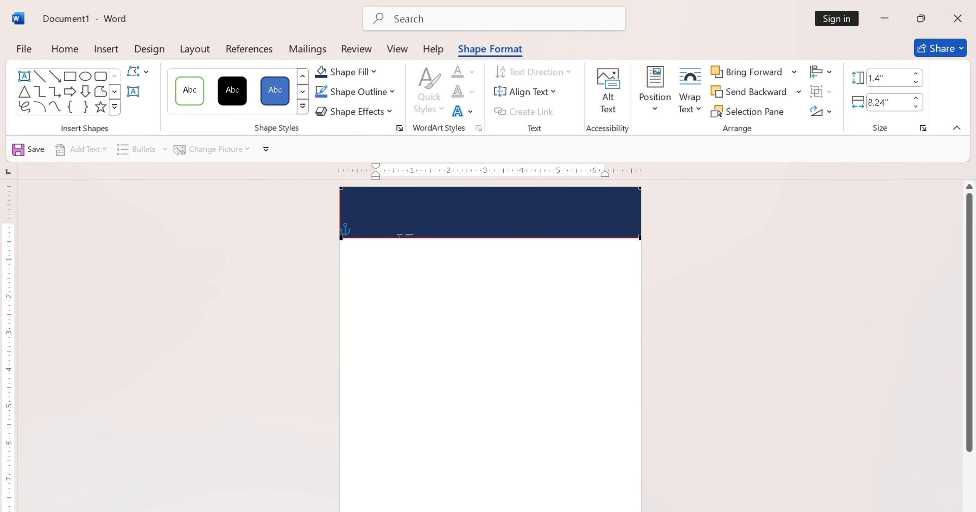
right_click(399, 237)
left_click(450, 251)
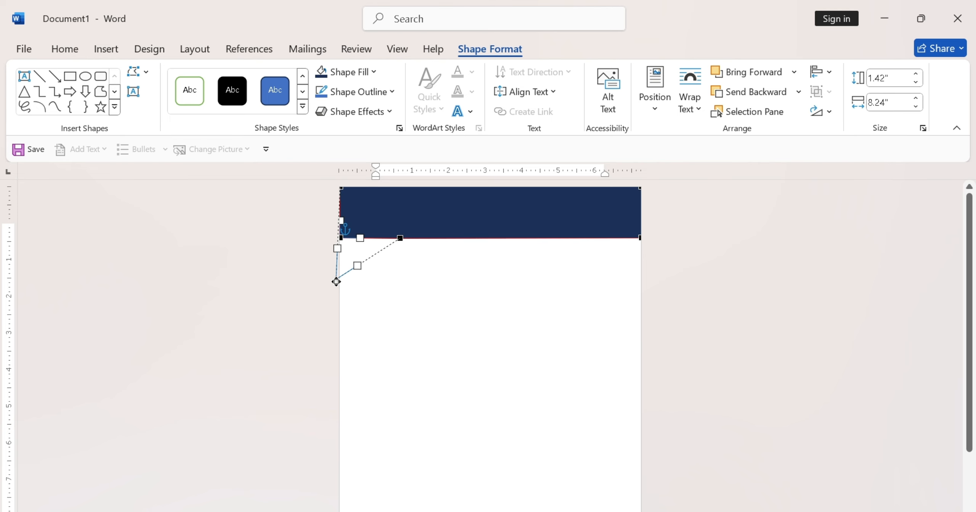
left_click_drag(336, 282, 340, 324)
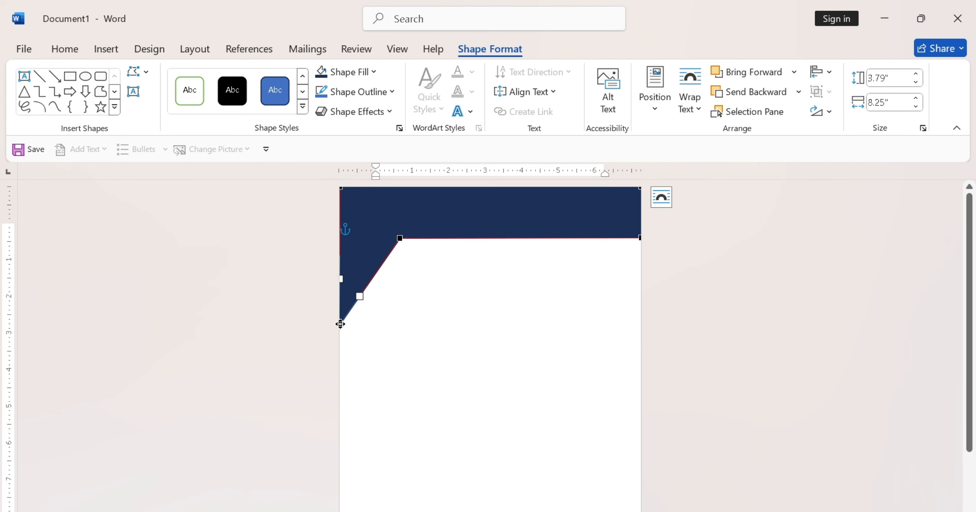
left_click(388, 221)
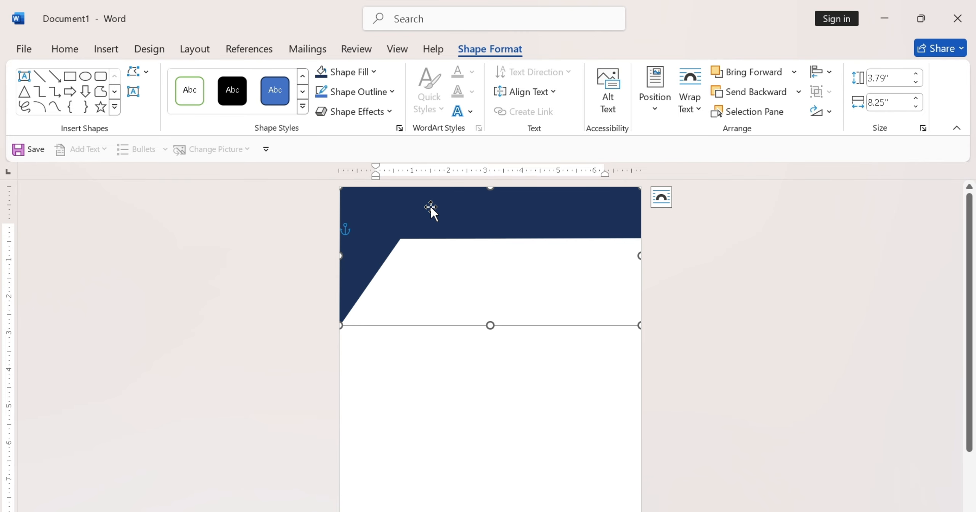
Step: Draw a narrow rectangle about 3.71" tall and 0.49" wide along the page's left edge, below the header shape
left_click(70, 76)
left_click_drag(350, 311, 339, 448)
left_click_drag(350, 379, 356, 379)
Step: Edit the side strip's points to lower its top-left corner to the tip of the header shape
right_click(347, 355)
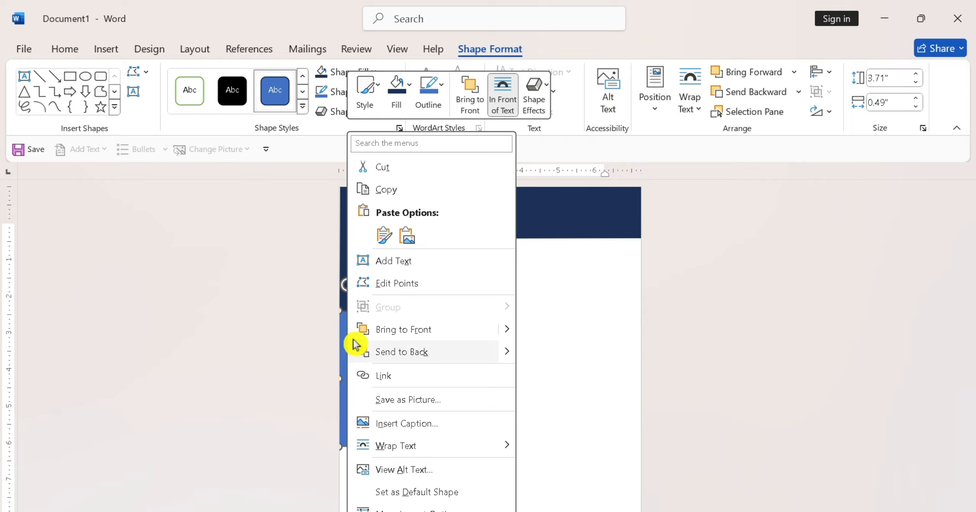
left_click(388, 280)
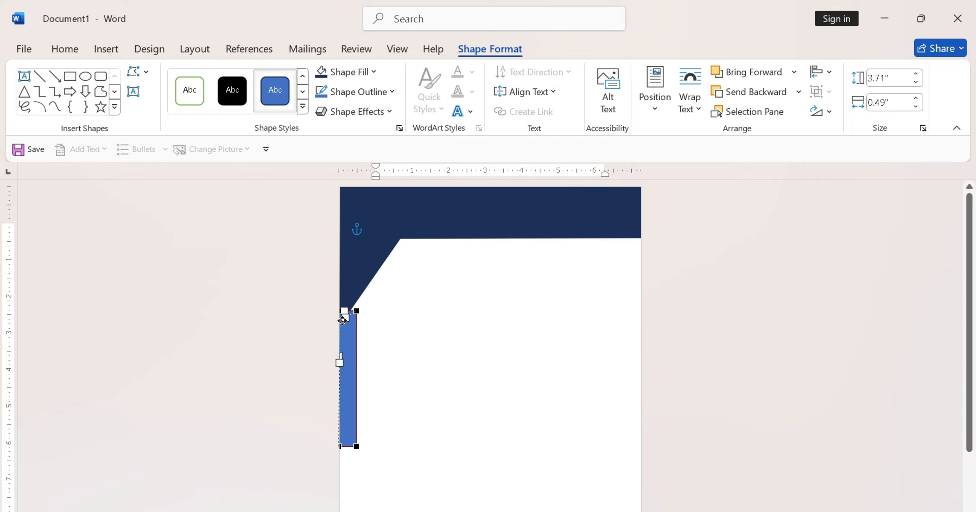
left_click_drag(342, 321, 341, 320)
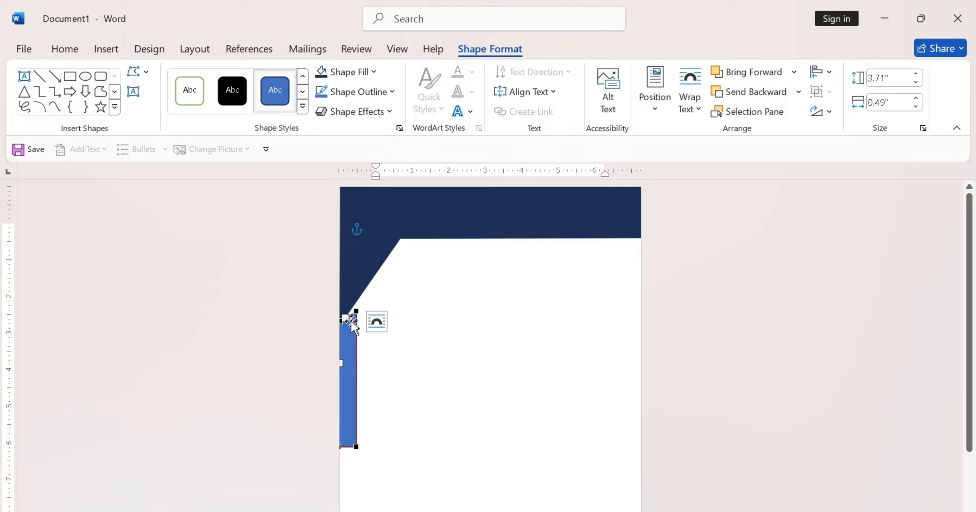
left_click(361, 360)
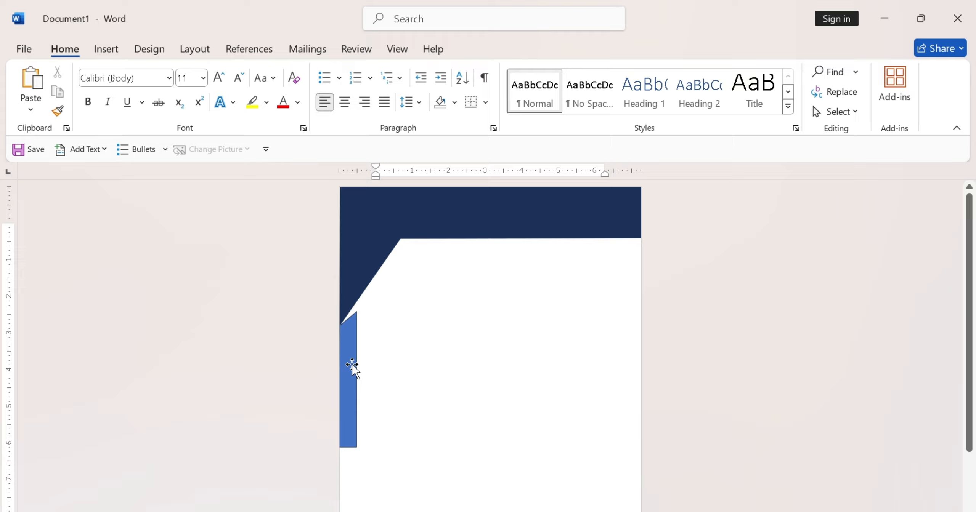
Step: Remove the outline from the blue side strip
left_click(354, 366)
left_click(374, 92)
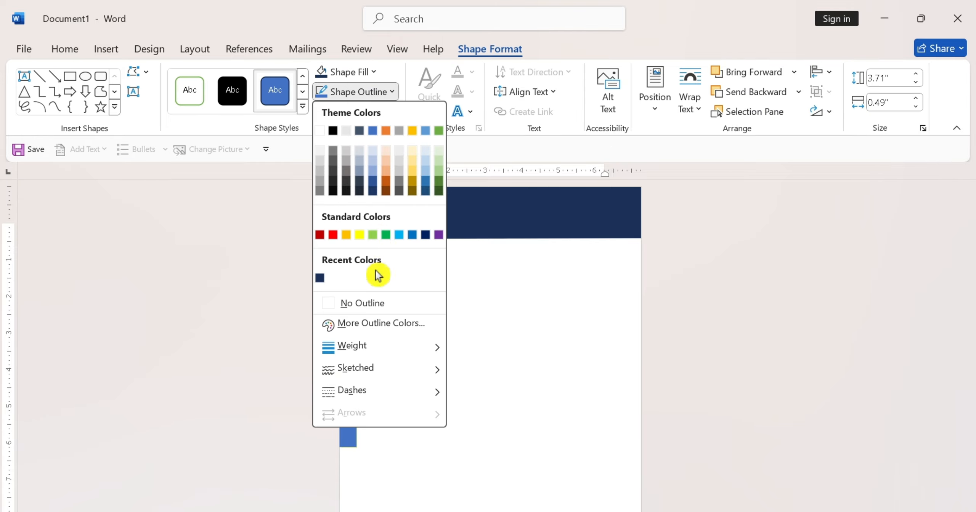
left_click(377, 303)
Step: Raise the side strip's top-right corner to meet the header's diagonal edge, making the strip about 3.95" tall
scroll(383, 303, "up", 8)
right_click(116, 379)
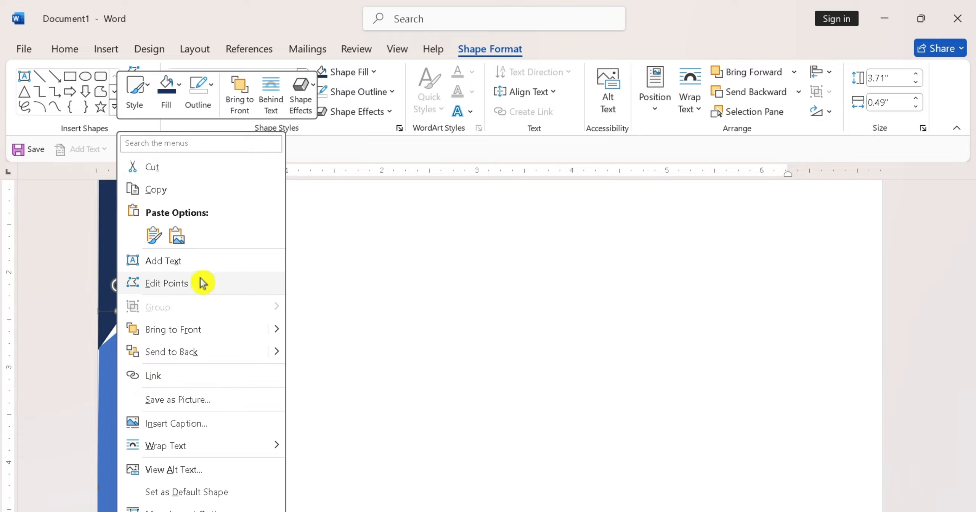
left_click(197, 281)
left_click(98, 348)
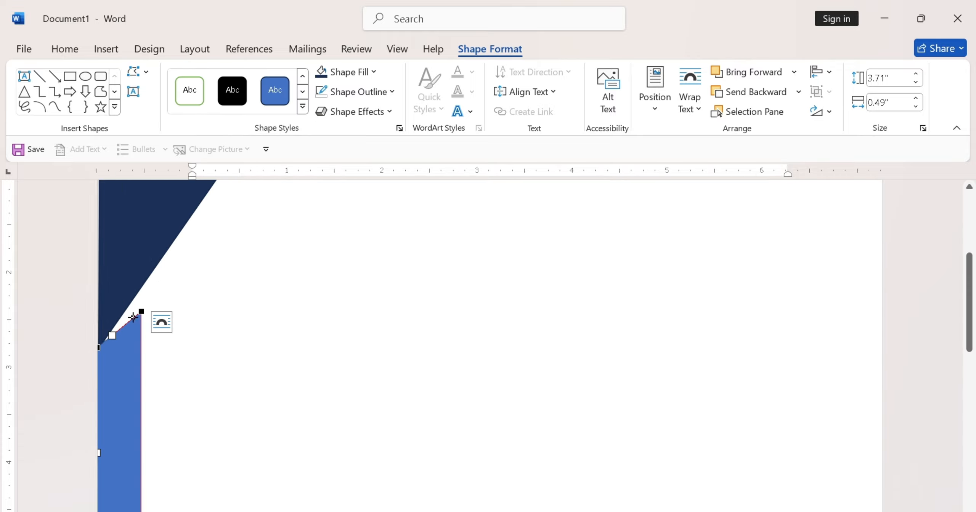
left_click_drag(140, 311, 139, 291)
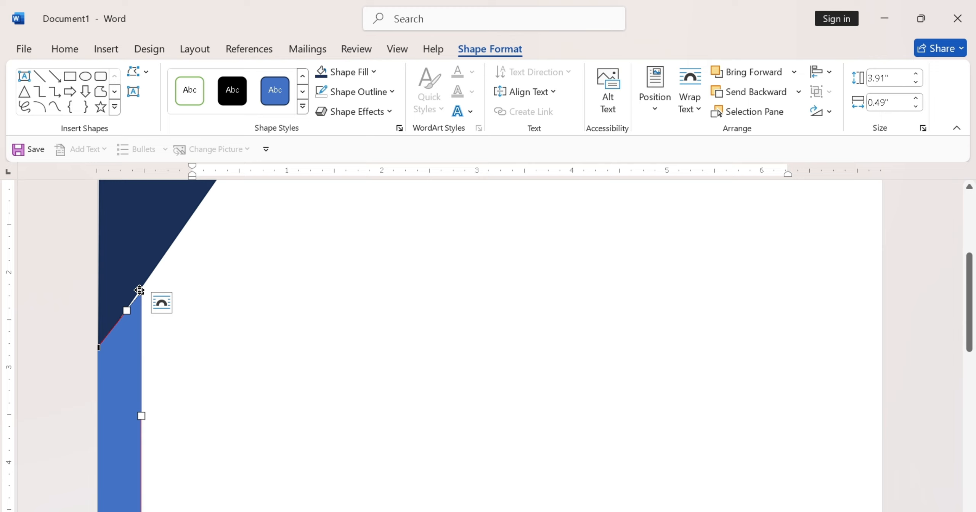
left_click(147, 260)
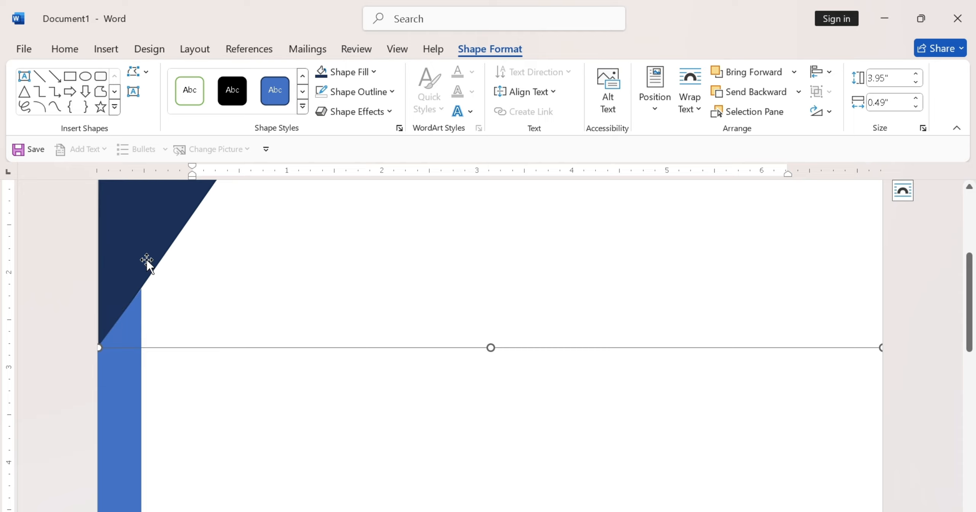
Step: Edit the header shape's points to align its lower-left tip with the page's left edge
right_click(118, 303)
left_click(160, 284)
left_click(99, 348)
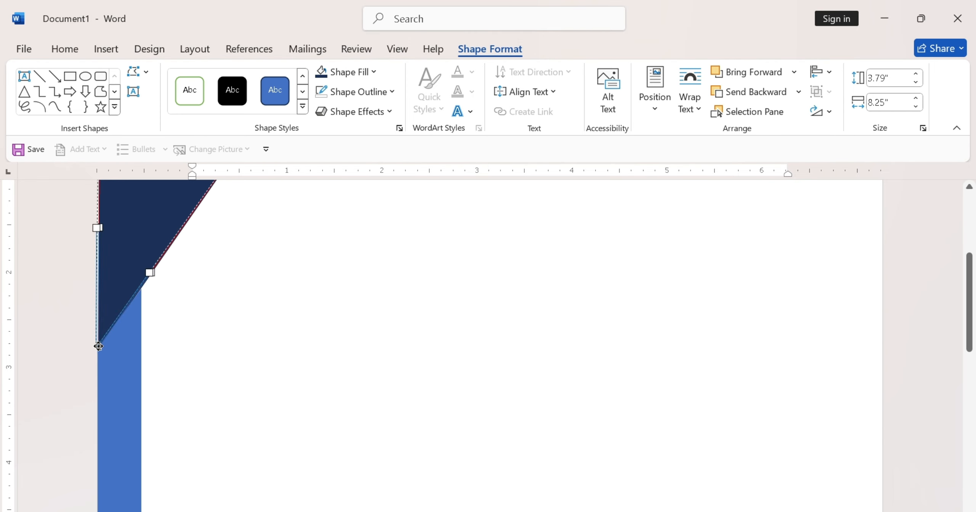
left_click(140, 401)
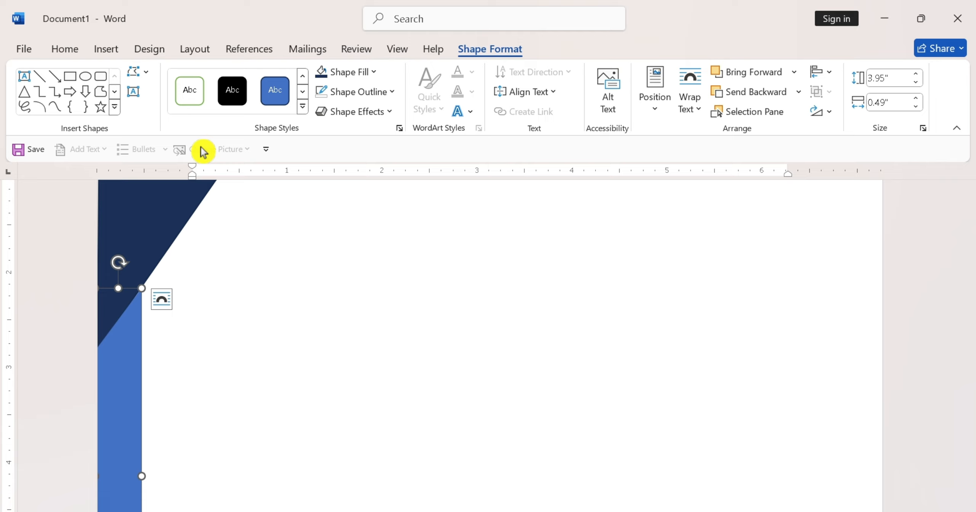
Step: Fill the side strip with standard Red and apply the dark gradient variation that is darker at the top
left_click(374, 75)
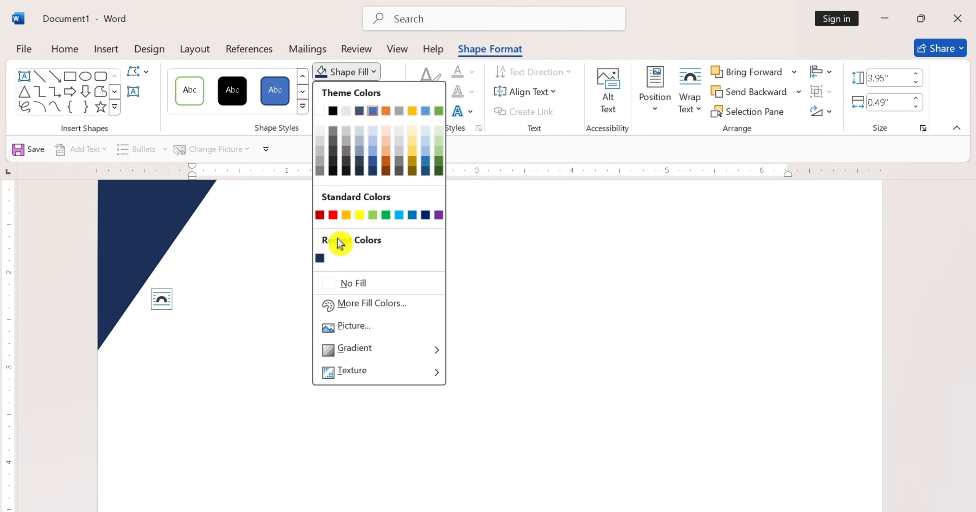
left_click(323, 216)
left_click(378, 73)
mouse_move(439, 354)
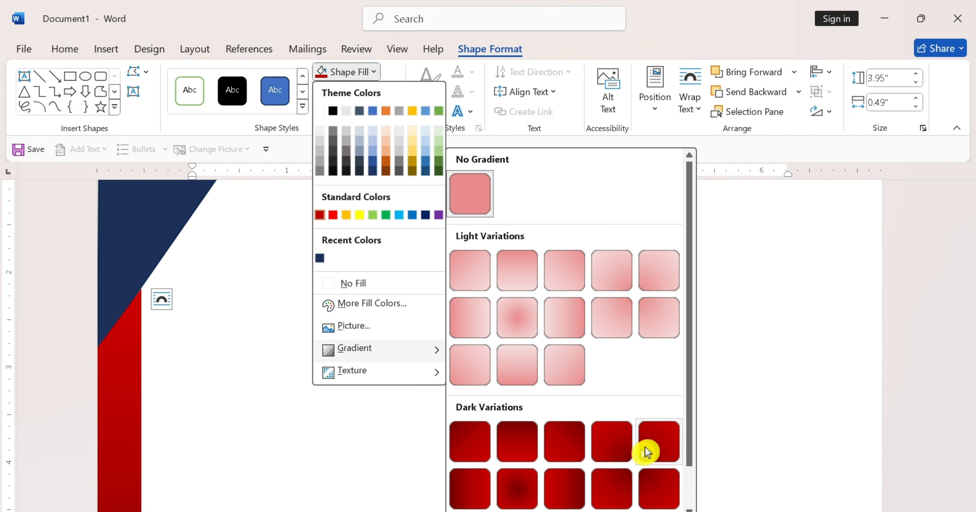
left_click(333, 215)
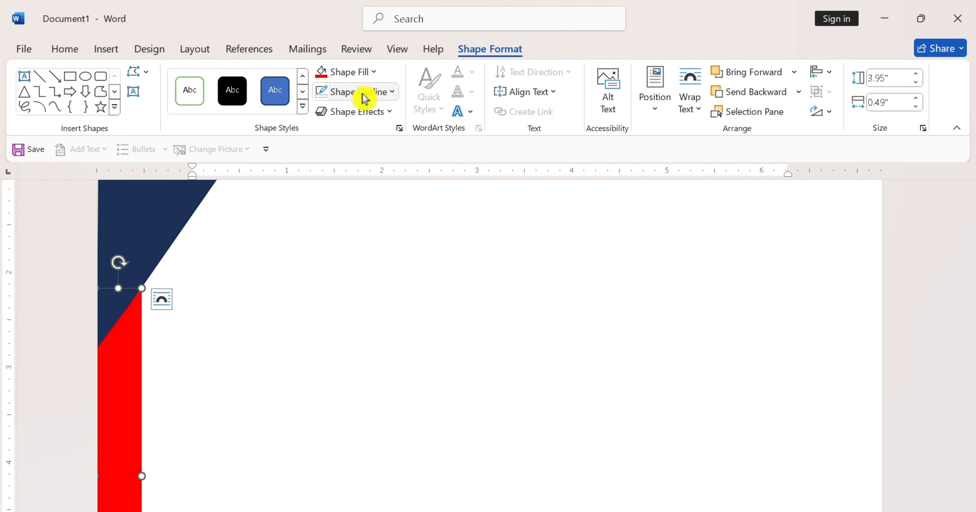
left_click(362, 71)
mouse_move(439, 356)
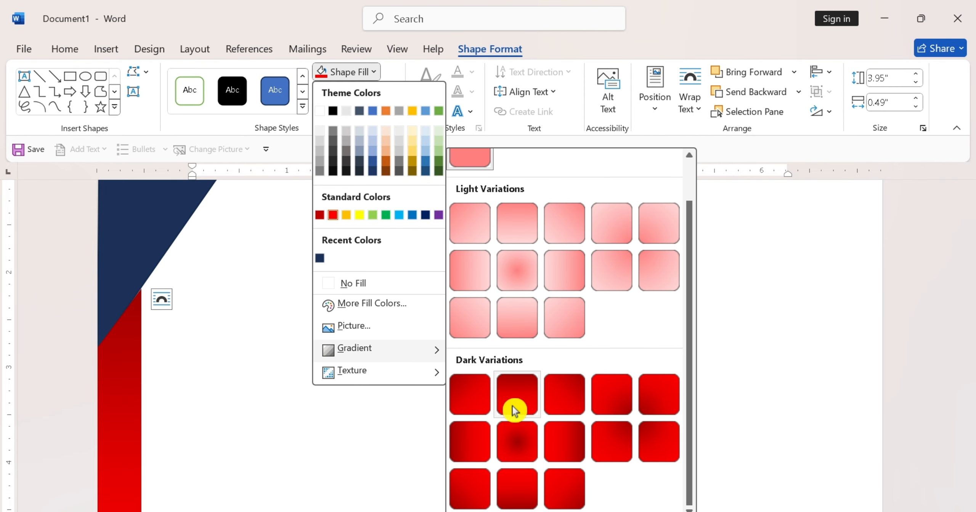
left_click(515, 408)
Step: Edit the red strip's points to raise its bottom-right corner, giving the lower end a slanted cut
scroll(215, 428, "down", 5)
scroll(215, 428, "down", 2)
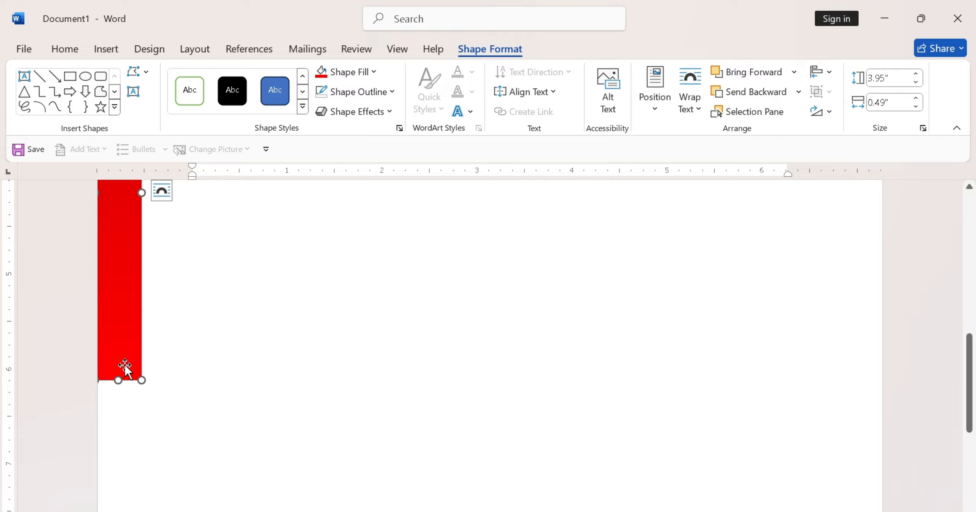
right_click(126, 368)
left_click(172, 281)
left_click(141, 379)
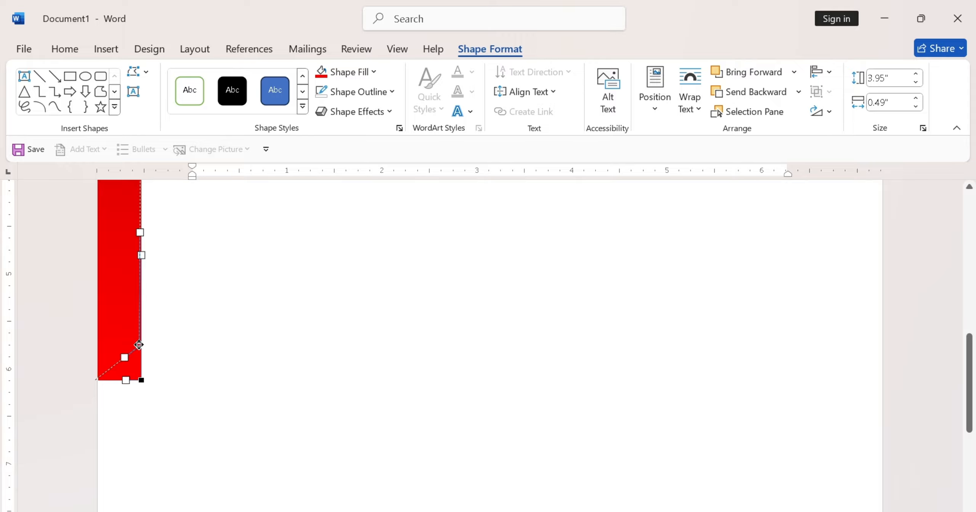
left_click_drag(141, 334, 140, 334)
scroll(125, 336, "down", 1)
scroll(125, 336, "up", 4)
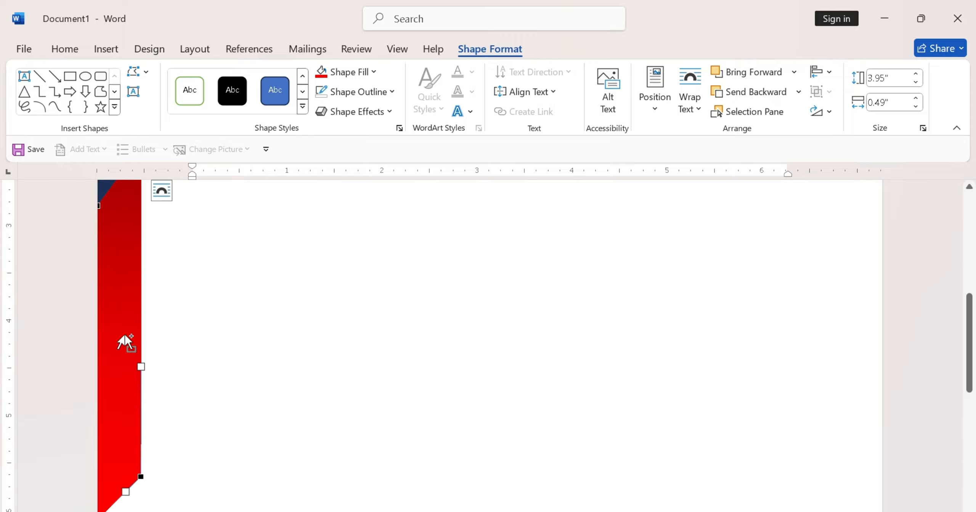
Step: Nudge the red strip's top-right corner slightly upward to close the gap under the header's diagonal edge
scroll(124, 336, "down", 7)
left_click(210, 312)
right_click(182, 338)
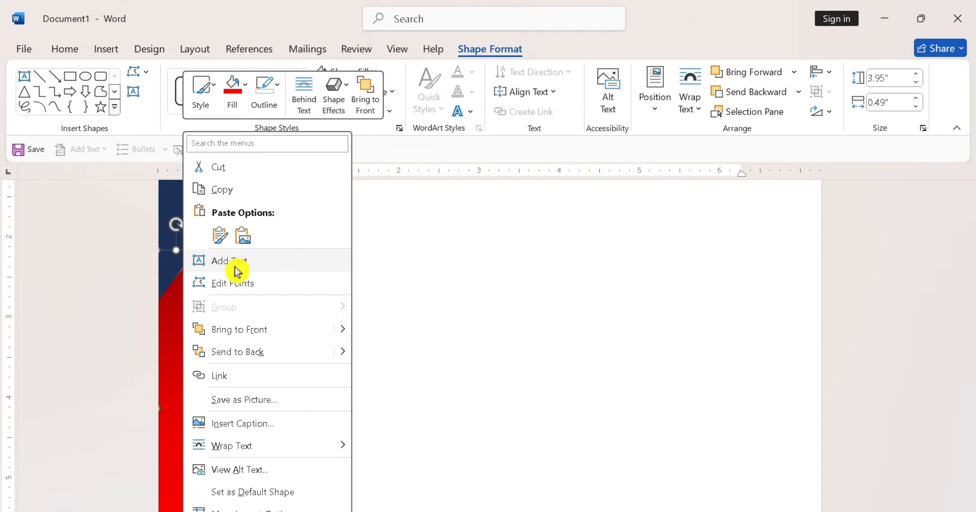
left_click(234, 282)
left_click_drag(196, 251, 196, 247)
left_click(209, 353)
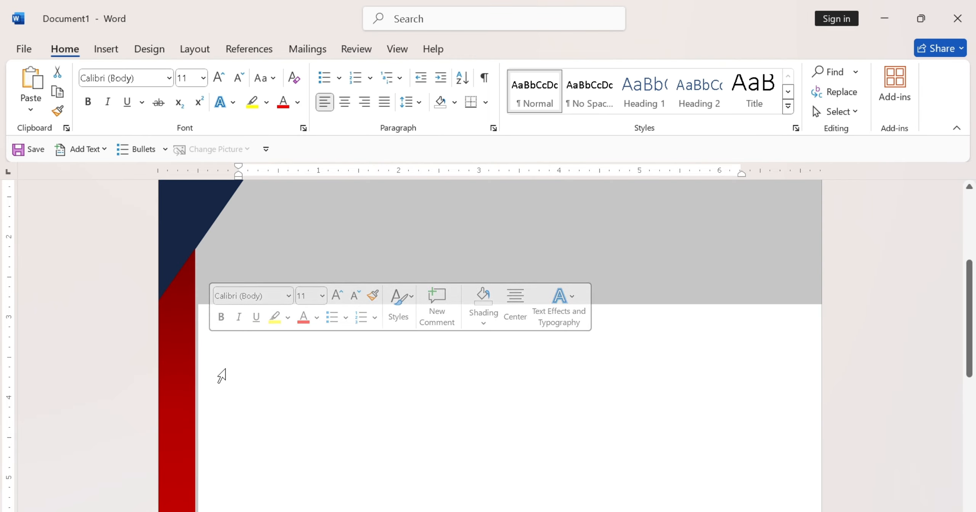
Step: Duplicate the red strip and place the copy directly below the original along the page's left edge
scroll(220, 375, "down", 3)
left_click(177, 354)
left_click(61, 93)
left_click(32, 79)
left_click_drag(202, 341, 266, 465)
scroll(254, 412, "down", 4)
left_click_drag(251, 324, 180, 456)
Step: Edit the copied strip's points to raise its top-left corner to the original strip's slanted lower end
right_click(174, 398)
left_click(211, 279)
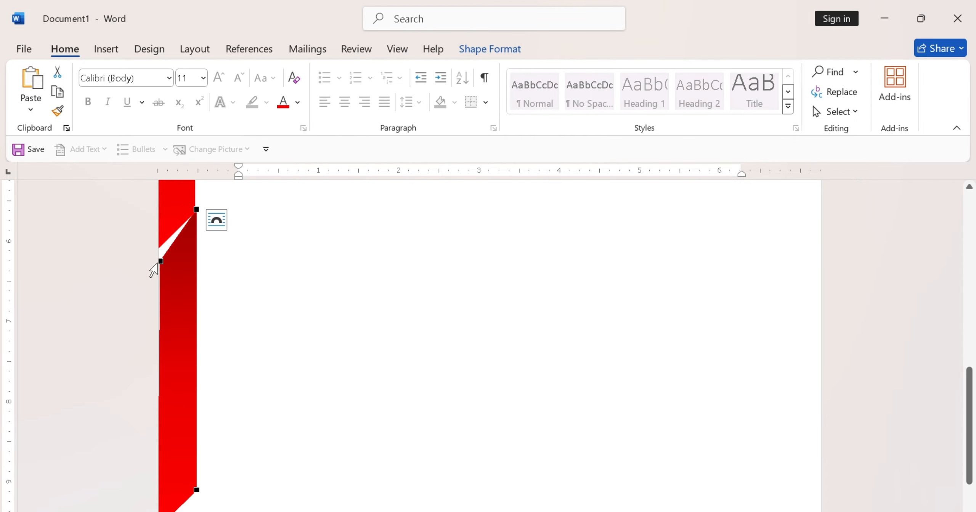
left_click(159, 256)
left_click_drag(158, 248, 159, 247)
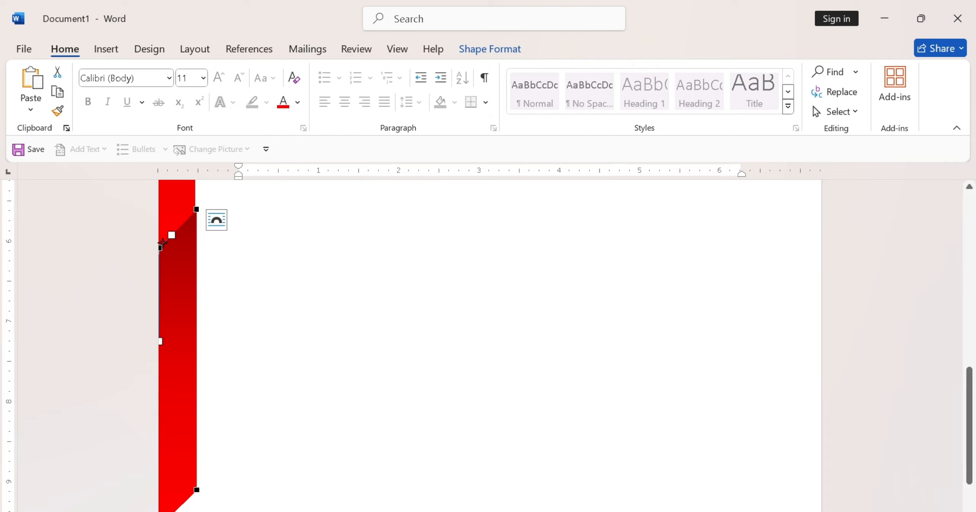
left_click(176, 277)
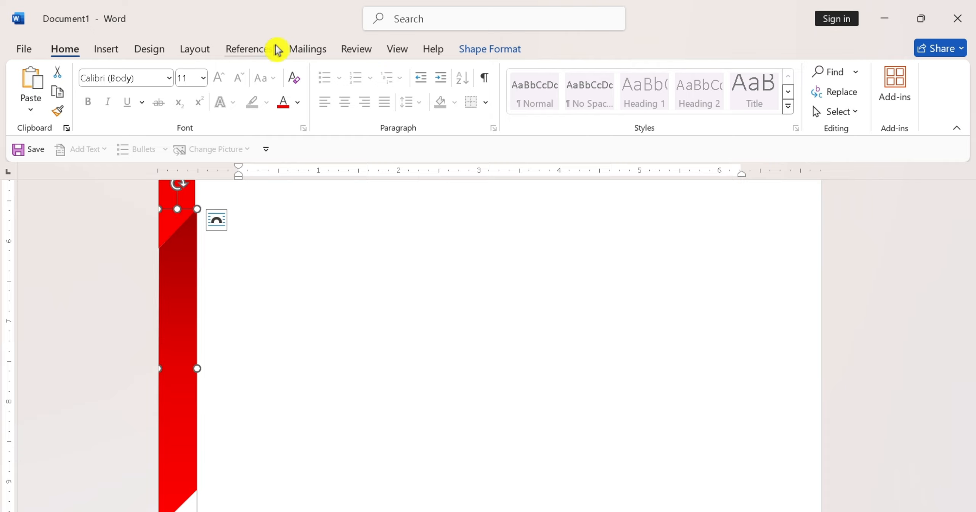
Step: Edit the copied strip's points to bring its top-right and bottom-right corners in line with the upper strip's right edge
left_click(491, 49)
left_click(138, 71)
left_click(155, 122)
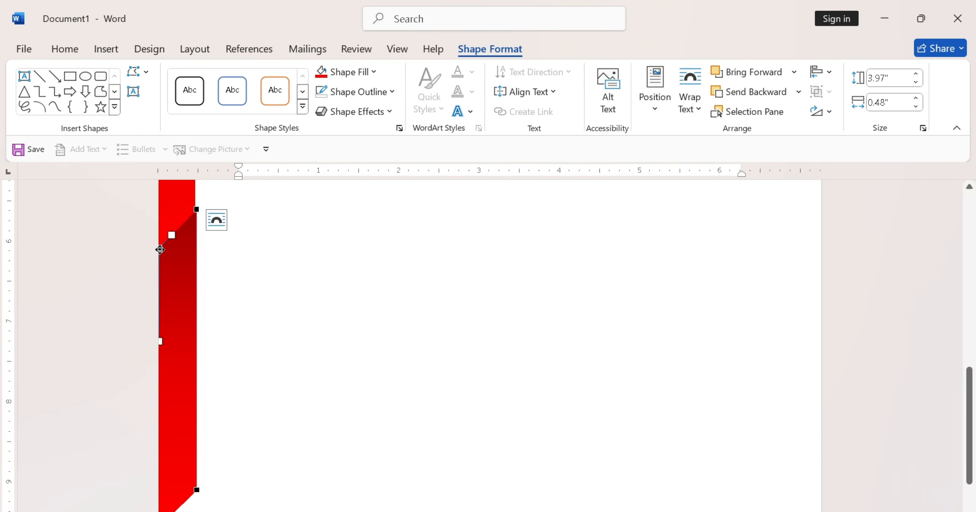
left_click_drag(195, 209, 193, 210)
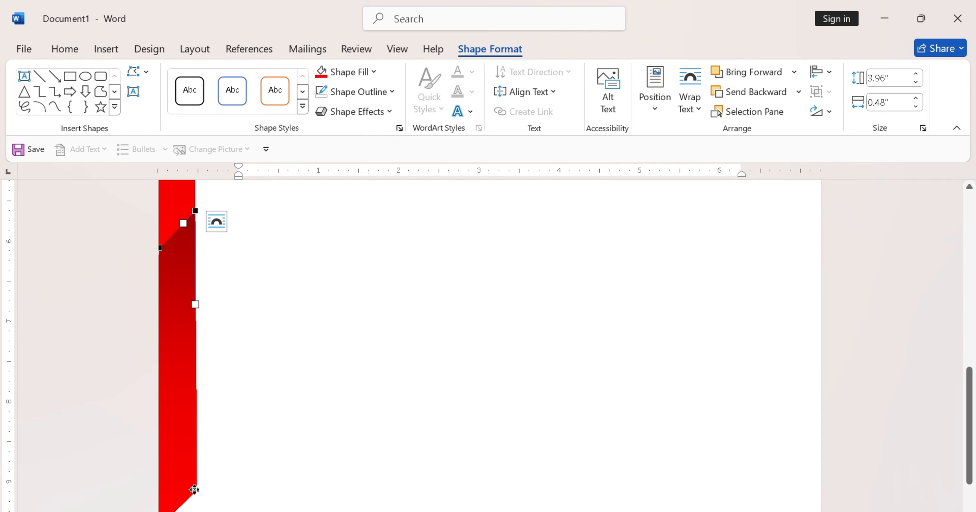
left_click_drag(194, 490, 193, 491)
left_click(181, 466)
left_click(279, 381)
scroll(279, 381, "up", 5)
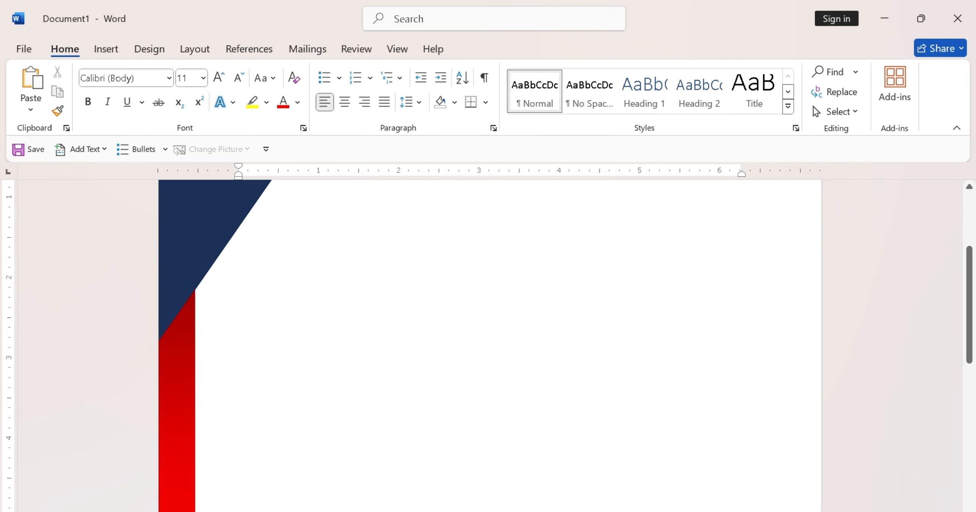
scroll(255, 383, "down", 5)
left_click(184, 375)
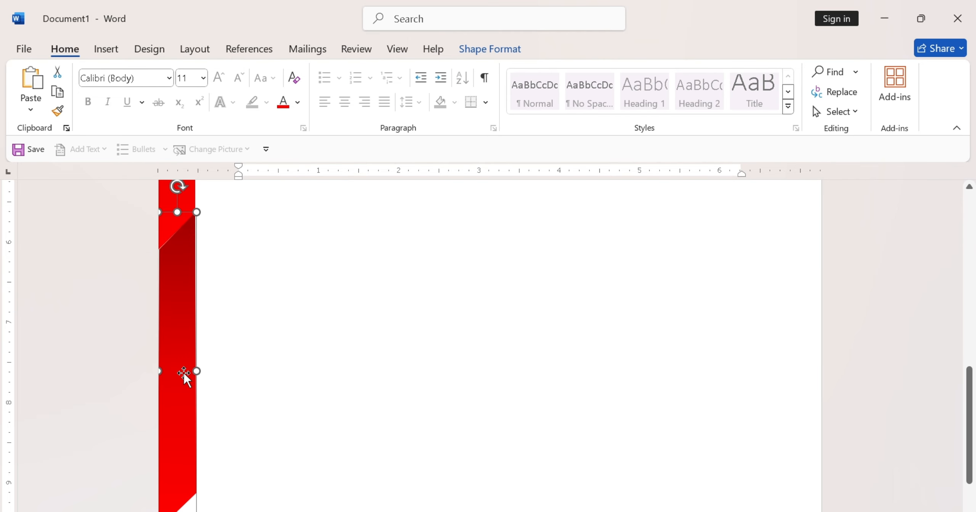
left_click(304, 356)
Step: Resize the upper red gradient strip to make it slightly narrower and shorter
scroll(312, 348, "down", 6, "ctrl")
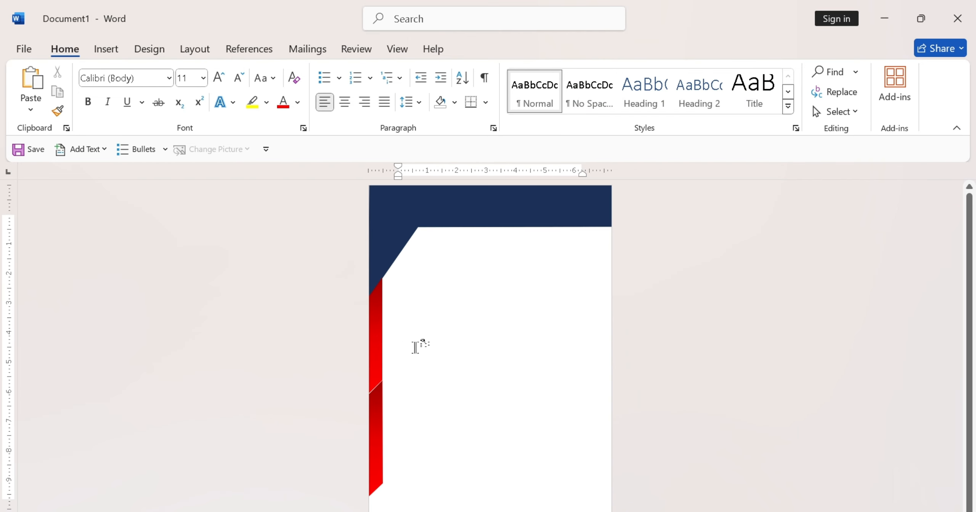
left_click(379, 410)
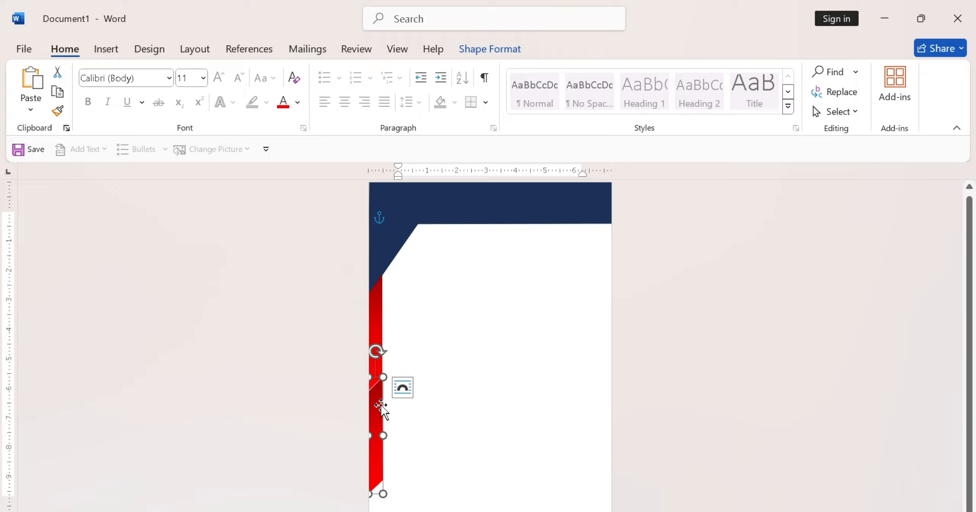
left_click(373, 319)
left_click_drag(381, 391, 379, 376)
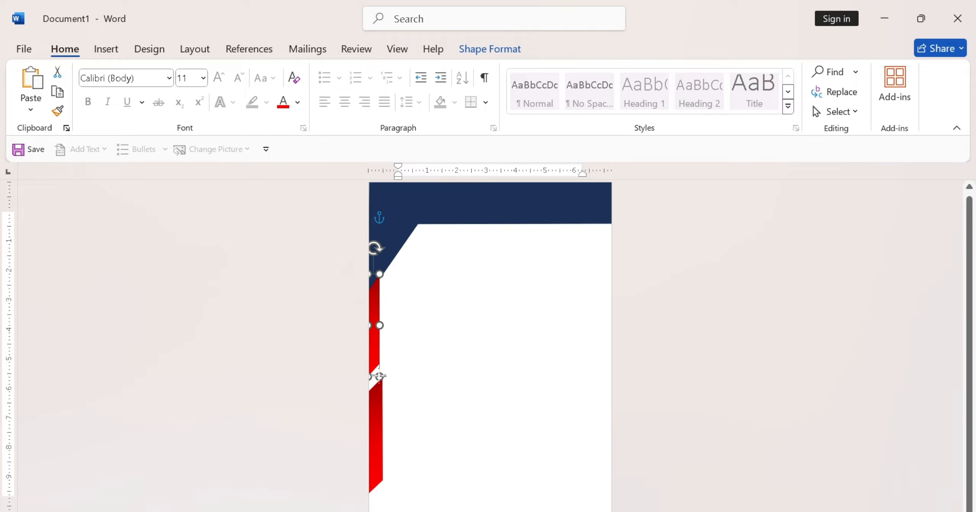
Step: Delete both red gradient strips along the page's left edge
left_click(372, 404)
key("Delete")
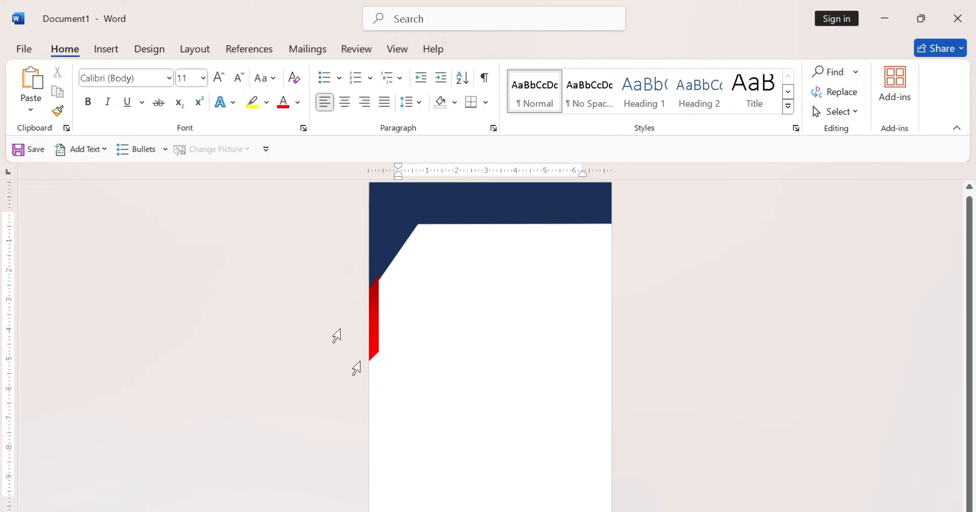
left_click(376, 307)
key("Delete")
Step: Draw a rectangle about 2.4" high and 0.34" wide on the page's left edge, directly below the header's diagonal
left_click(107, 49)
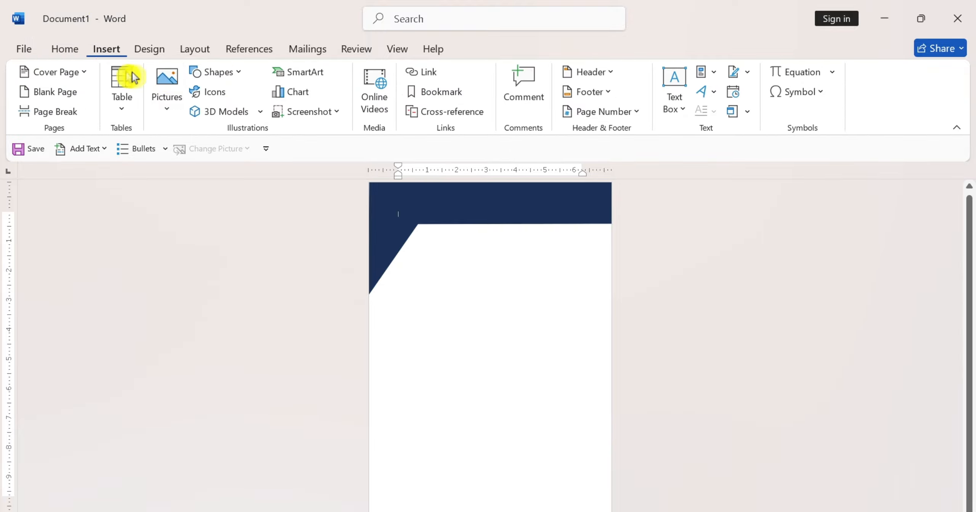
left_click(216, 72)
left_click(239, 129)
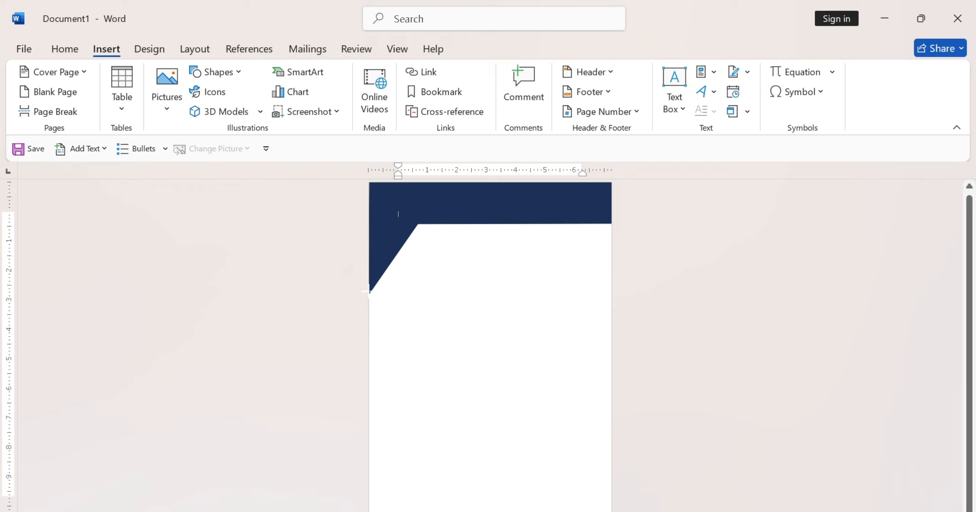
left_click_drag(369, 295, 379, 365)
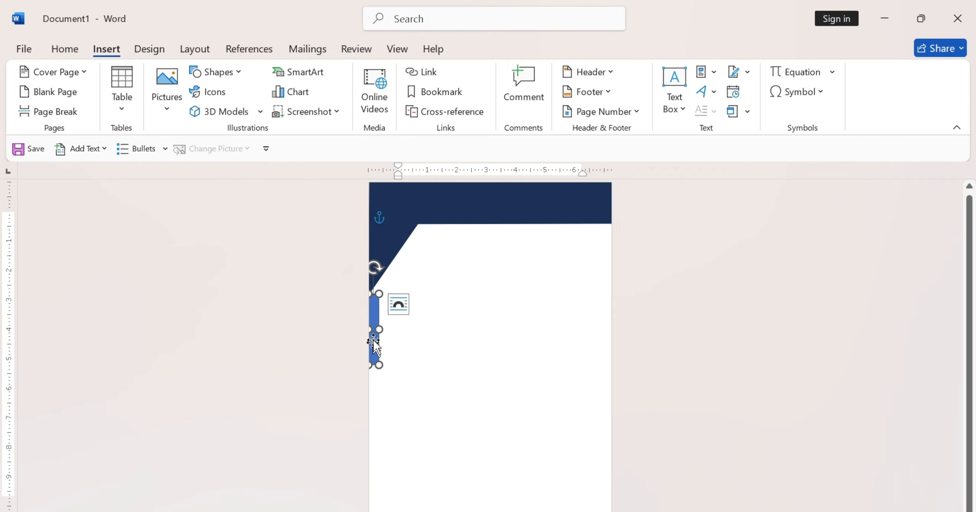
Step: Give the new rectangle a solid red fill and remove its outline
scroll(233, 278, "up", 10)
scroll(74, 331, "down", 2)
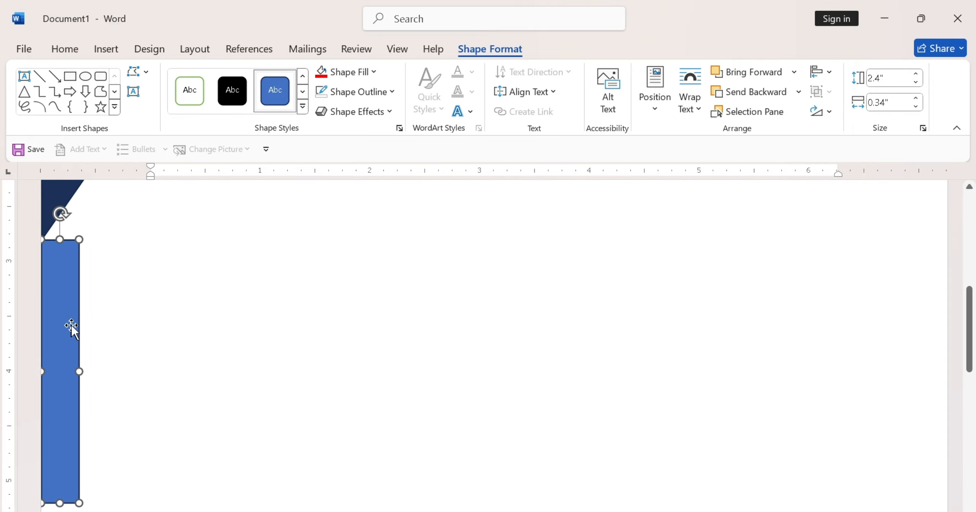
left_click(324, 75)
left_click(336, 92)
left_click(320, 277)
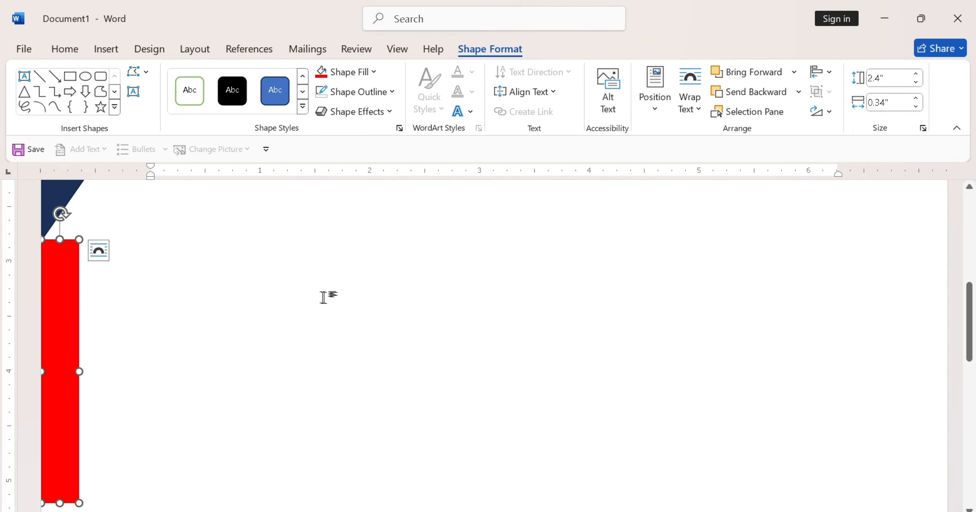
Step: Edit the red rectangle's points to raise its top-right corner to the header's diagonal edge
left_click(136, 71)
left_click(152, 115)
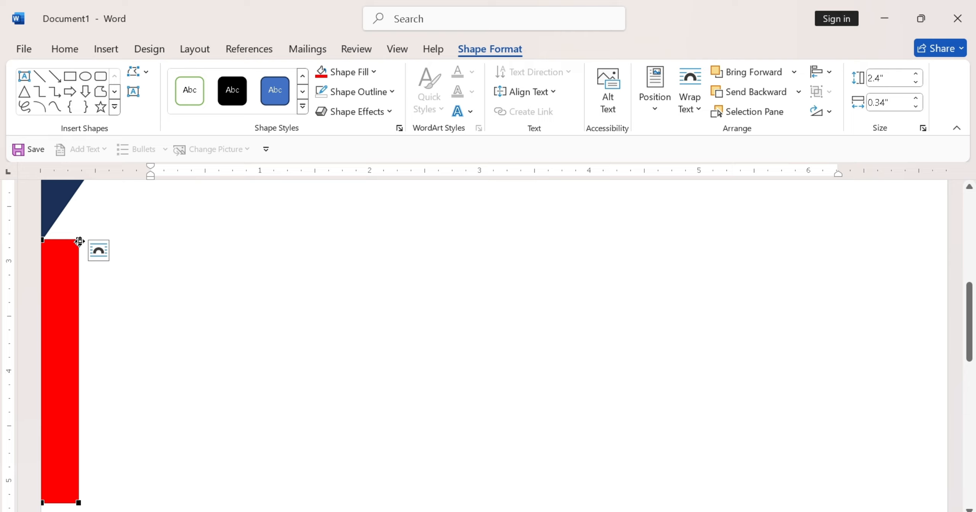
left_click_drag(79, 220, 79, 197)
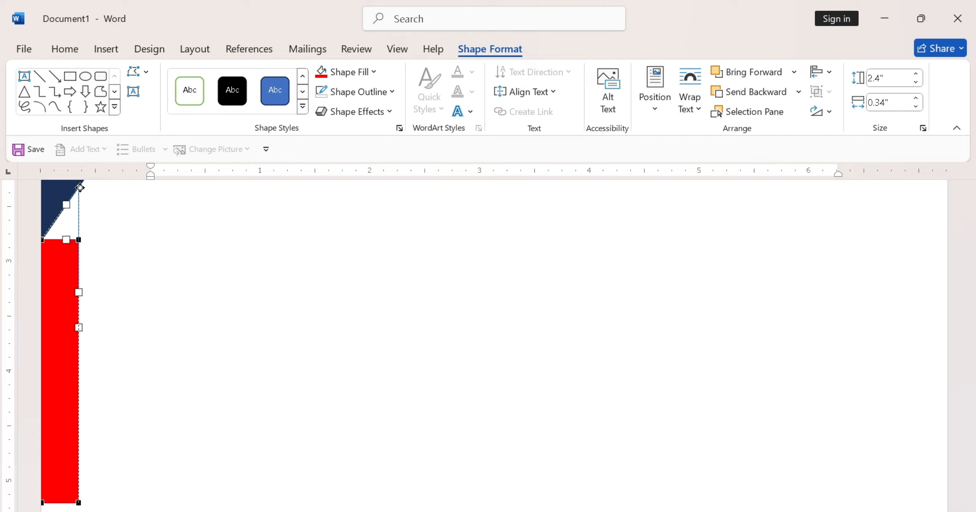
left_click_drag(80, 186, 80, 186)
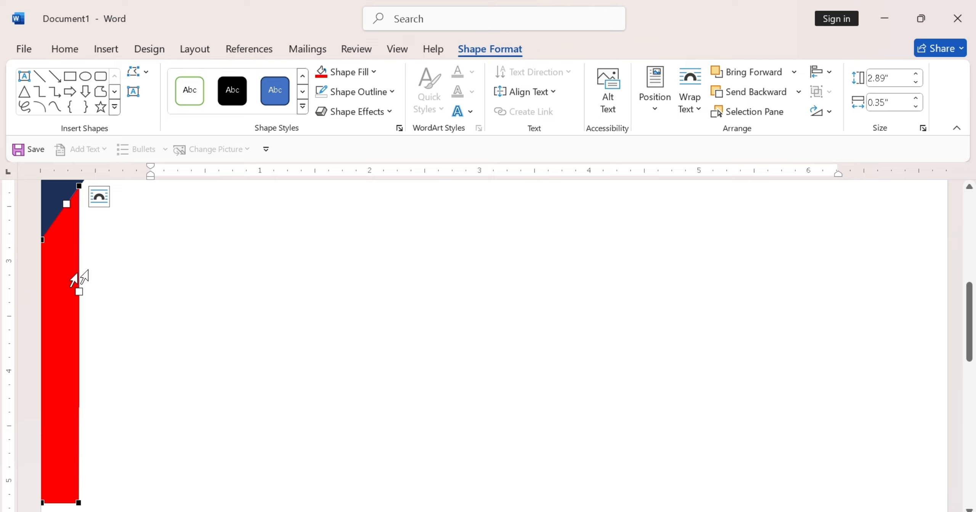
Step: Raise the red strip's bottom-right corner point to give its lower end a diagonal slant
scroll(49, 313, "down", 5)
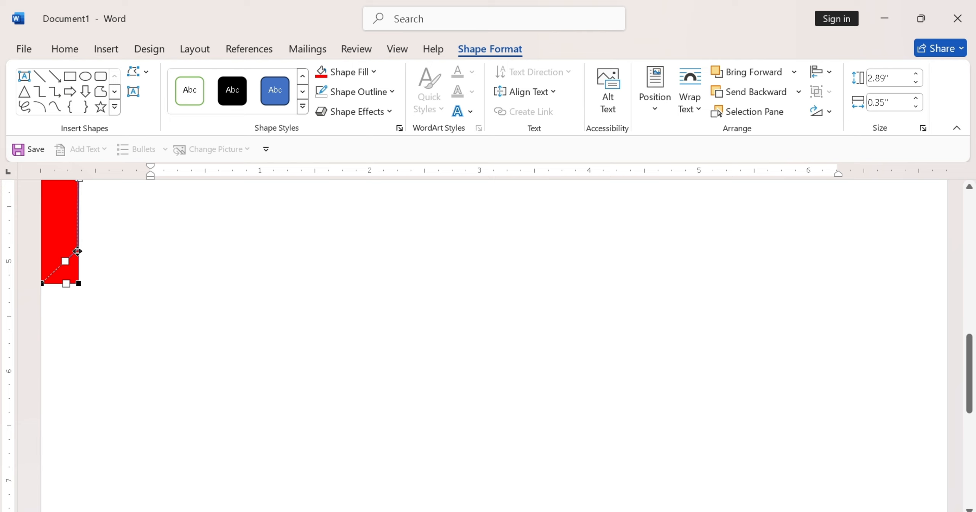
left_click_drag(77, 251, 78, 250)
scroll(114, 294, "up", 2)
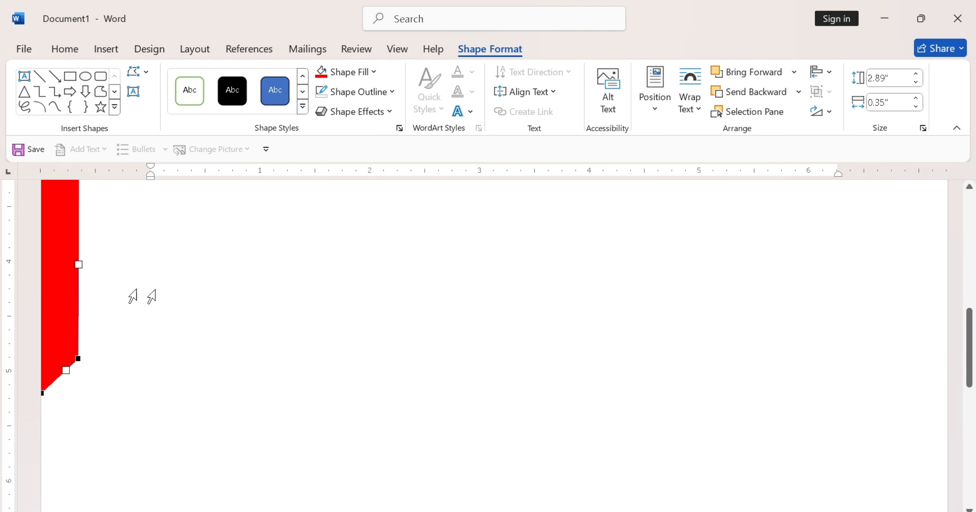
left_click(141, 297)
Step: Duplicate the red strip and place the copy directly below the original along the page's left edge
scroll(102, 314, "down", 3)
scroll(168, 324, "down", 5)
scroll(171, 325, "down", 1)
left_click(148, 266)
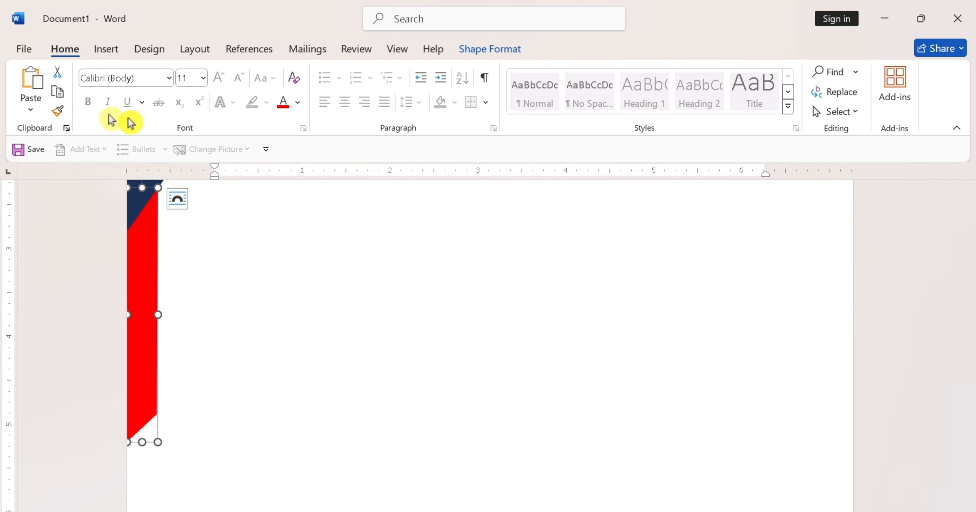
left_click(58, 92)
left_click(30, 83)
left_click_drag(172, 296, 157, 409)
Step: Edit the lower strip's points so its top-left and top-right corners meet the upper strip's slanted end and right edge
scroll(177, 411, "down", 6)
scroll(178, 412, "up", 5)
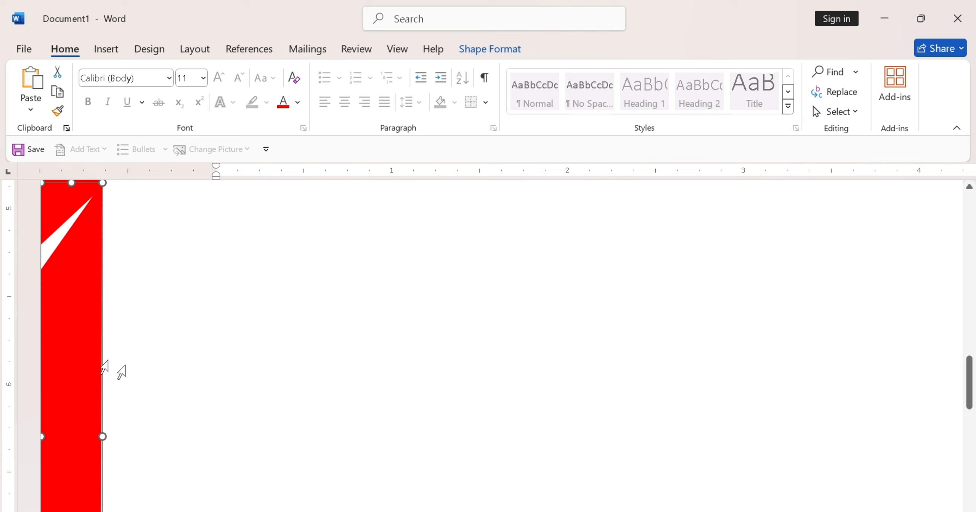
right_click(70, 301)
left_click(130, 282)
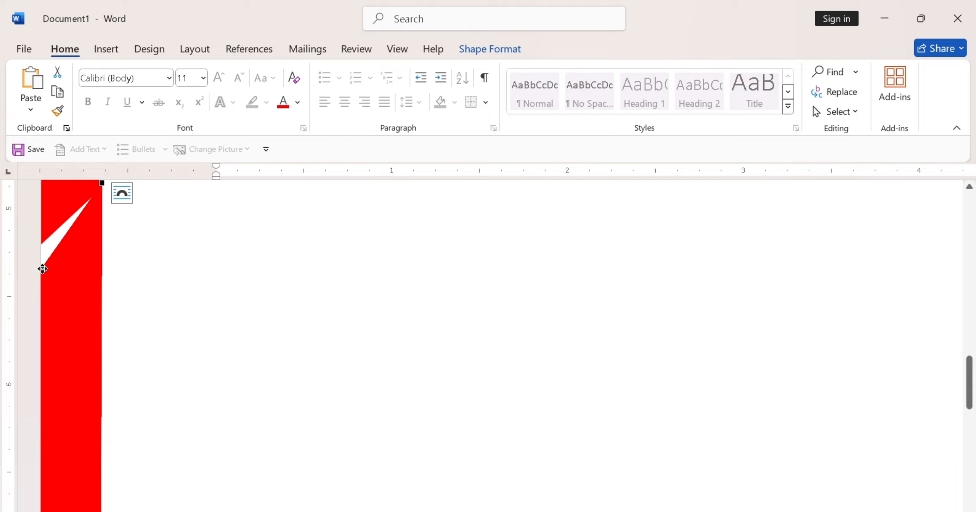
left_click_drag(42, 269, 47, 245)
left_click(102, 186)
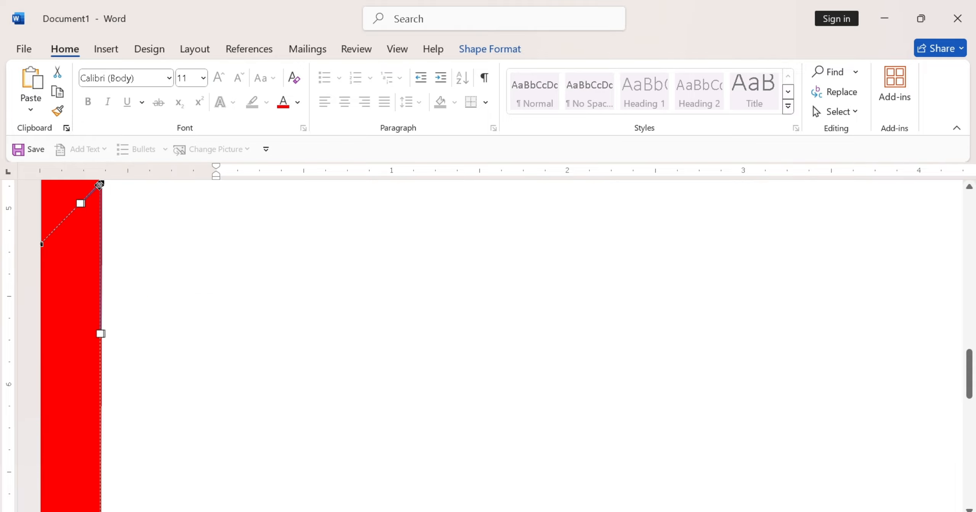
left_click_drag(100, 183, 100, 186)
Step: Change the lower strip's fill to dark red
left_click(477, 56)
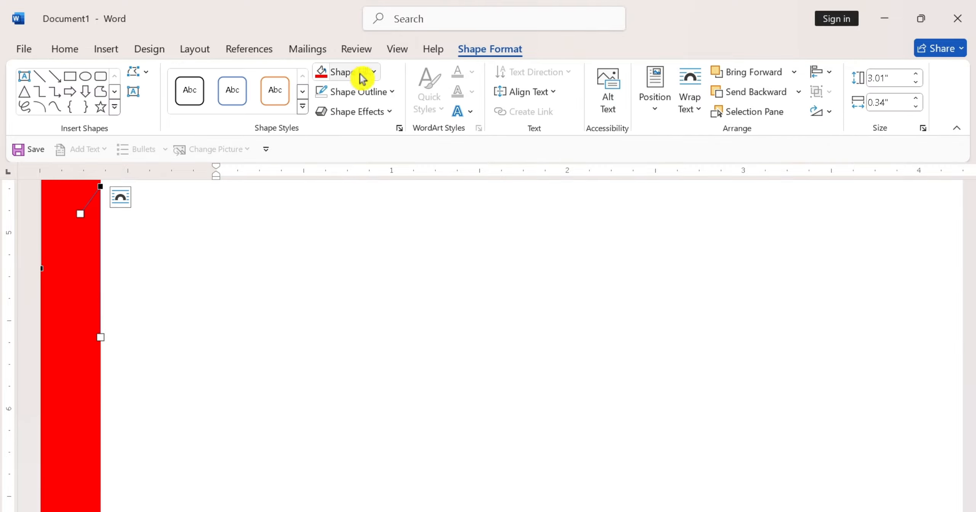
left_click(364, 77)
left_click(320, 217)
left_click(142, 381)
left_click(87, 360)
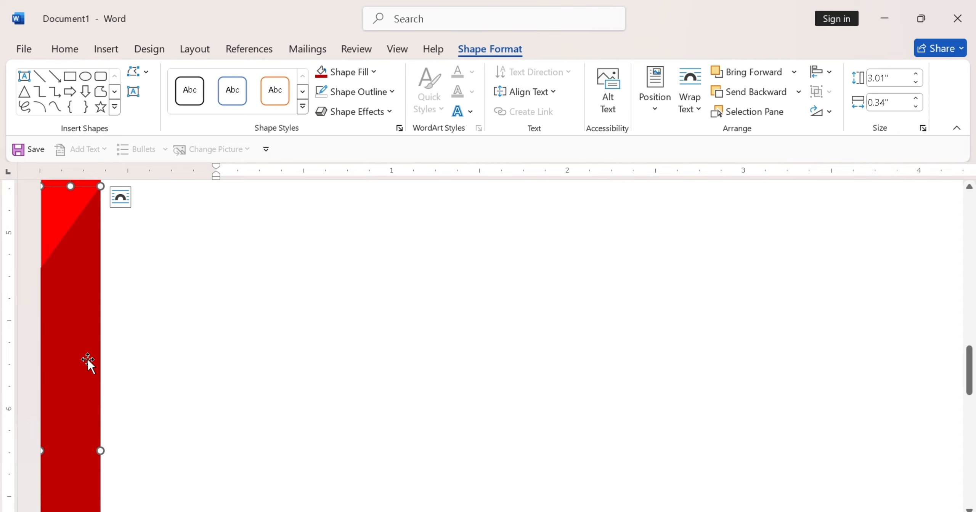
Step: Duplicate the bright red and dark red strips together and place the copy flush against the page's right edge
scroll(100, 360, "down", 5, "ctrl")
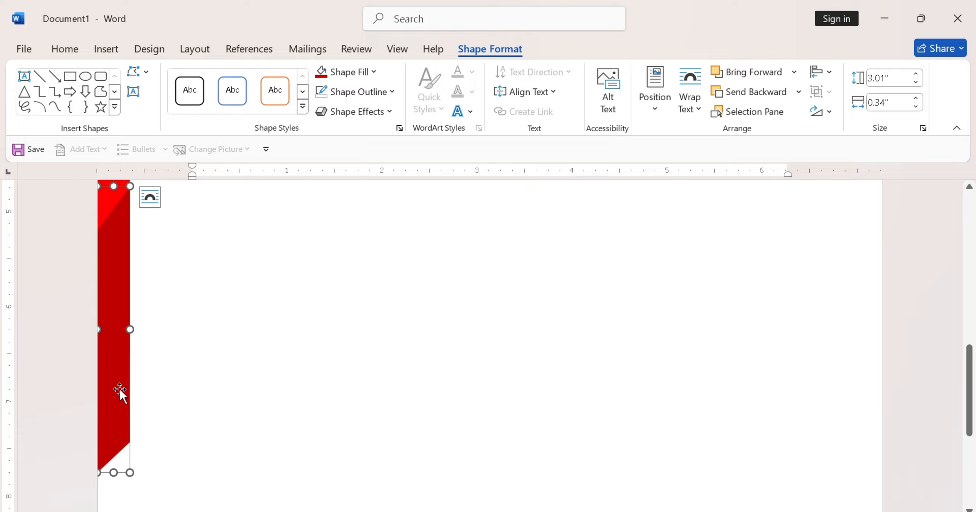
scroll(82, 394, "up", 2)
scroll(174, 387, "down", 3, "ctrl")
left_click(231, 292)
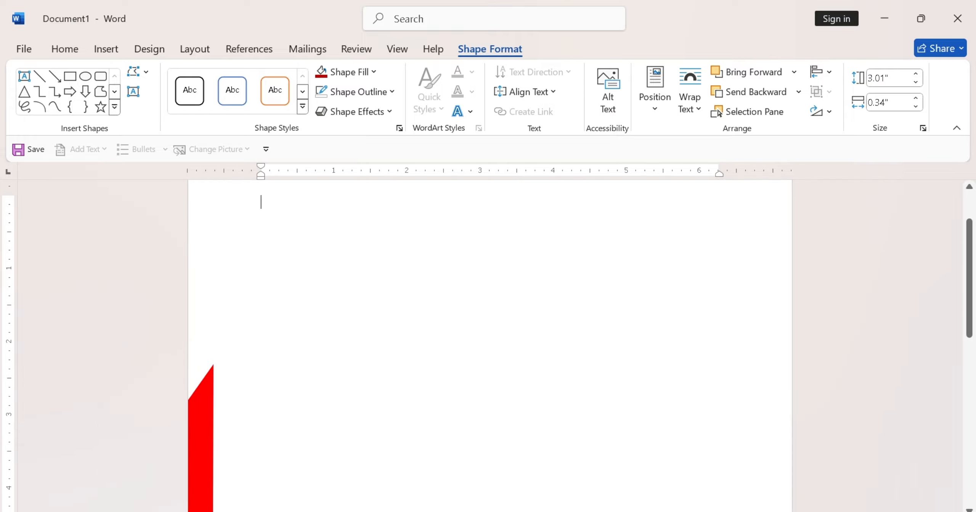
scroll(255, 366, "down", 3, "ctrl")
scroll(317, 440, "down", 2)
scroll(314, 446, "down", 2)
left_click(292, 354)
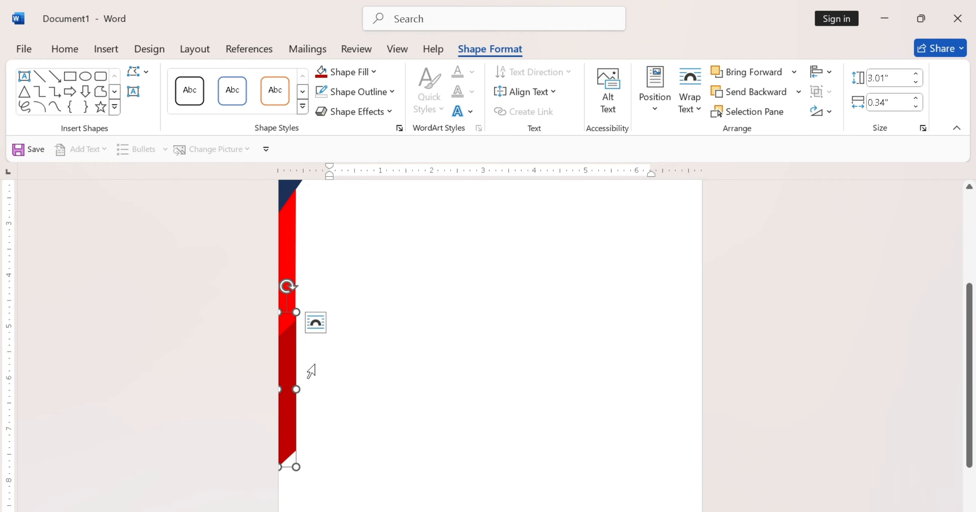
left_click(298, 370)
left_click(286, 326)
left_click(294, 348)
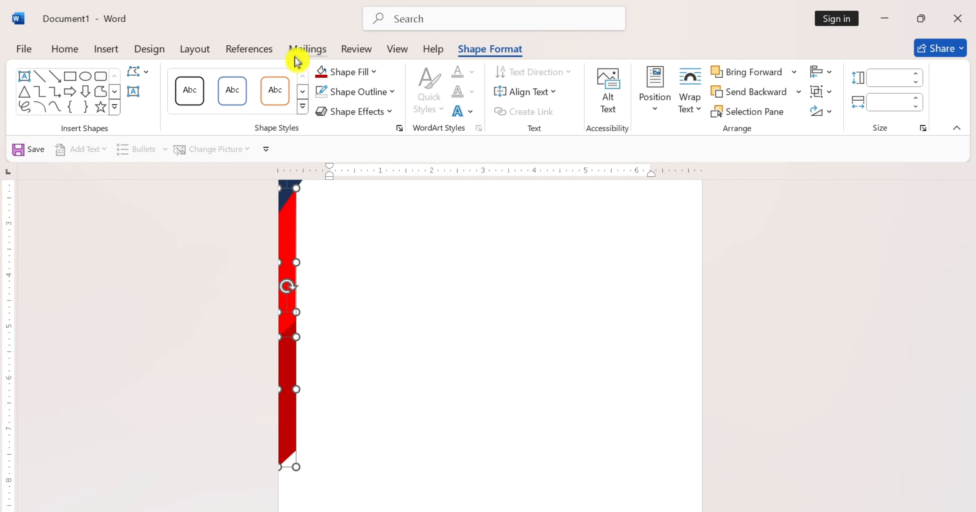
key("ctrl+c")
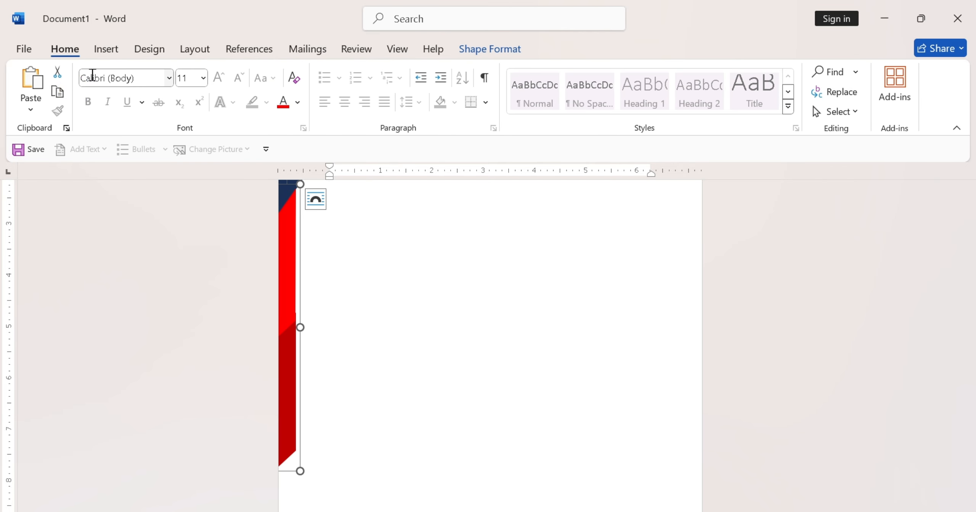
key("ctrl+v")
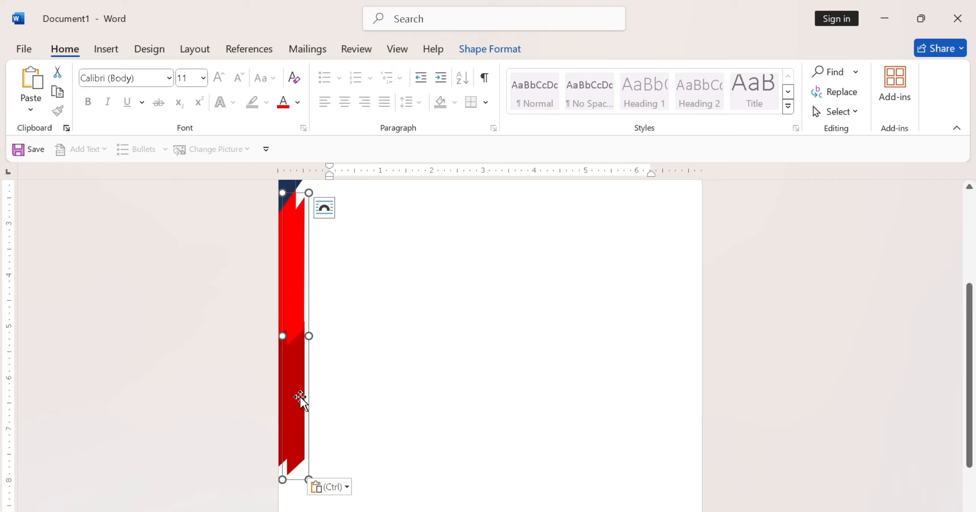
left_click_drag(301, 397, 690, 378)
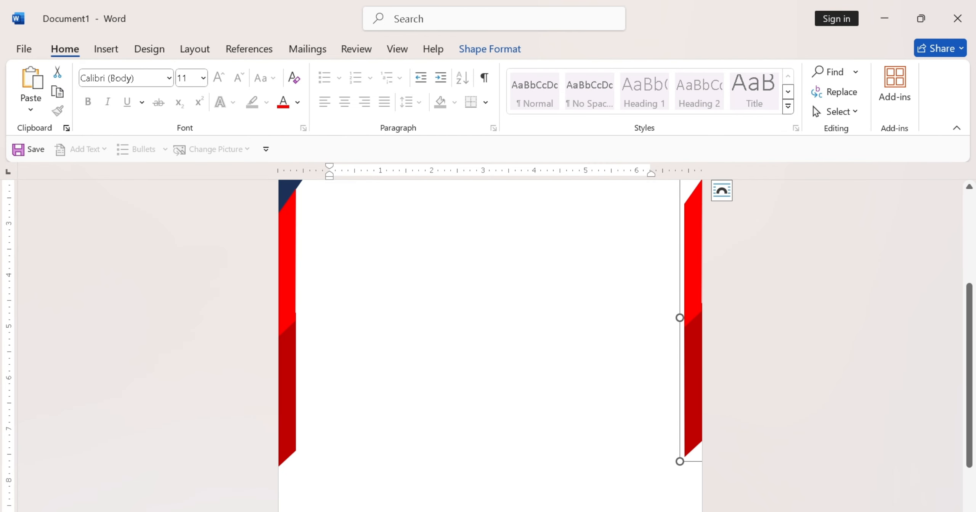
key("Right")
key("Right")
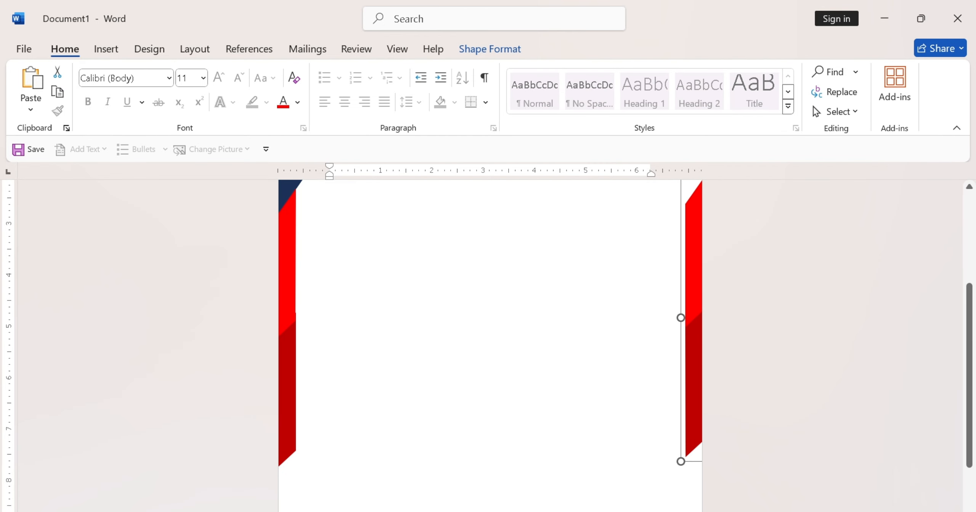
Step: Duplicate the dark blue header shape and move the copy to the lower part of the page
key("ctrl+Home")
scroll(490, 344, "up", 1)
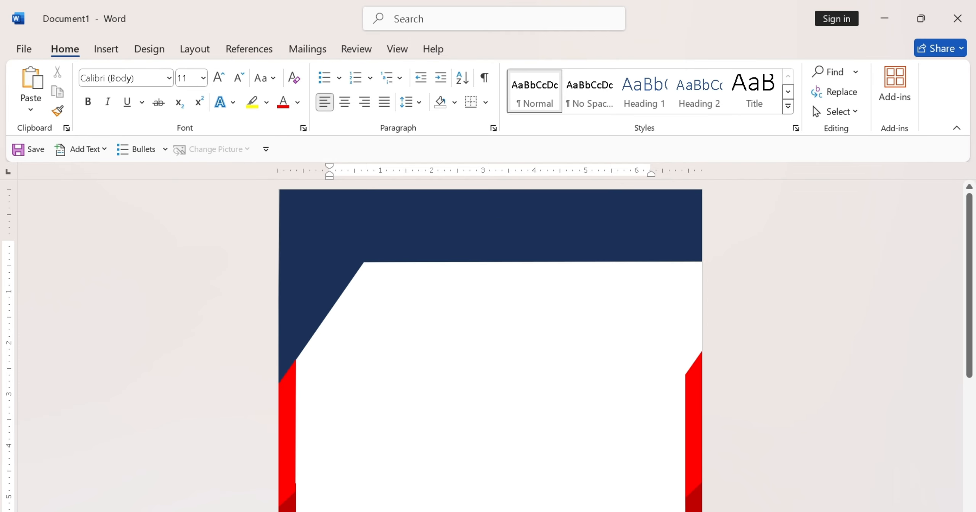
scroll(236, 192, "down", 5)
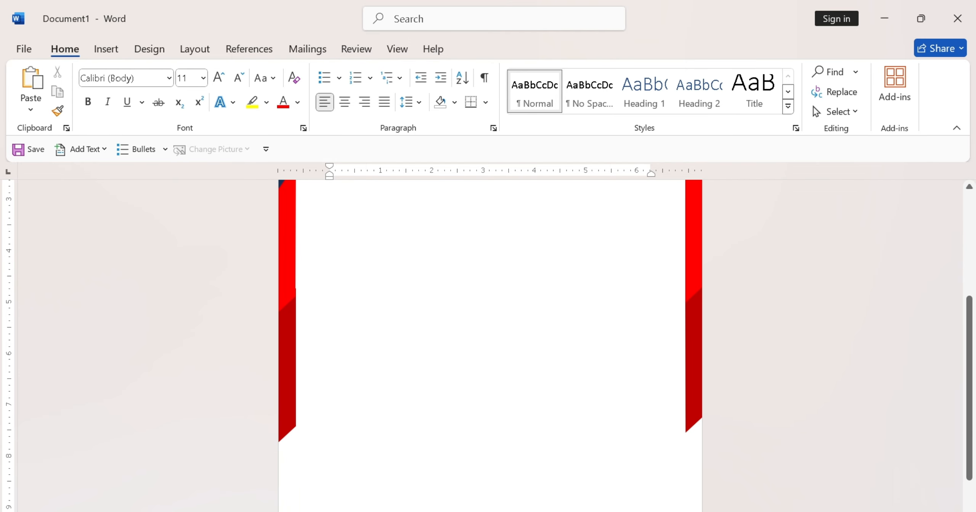
key("ctrl+Home")
scroll(407, 224, "up", 1)
left_click(407, 224)
left_click(61, 92)
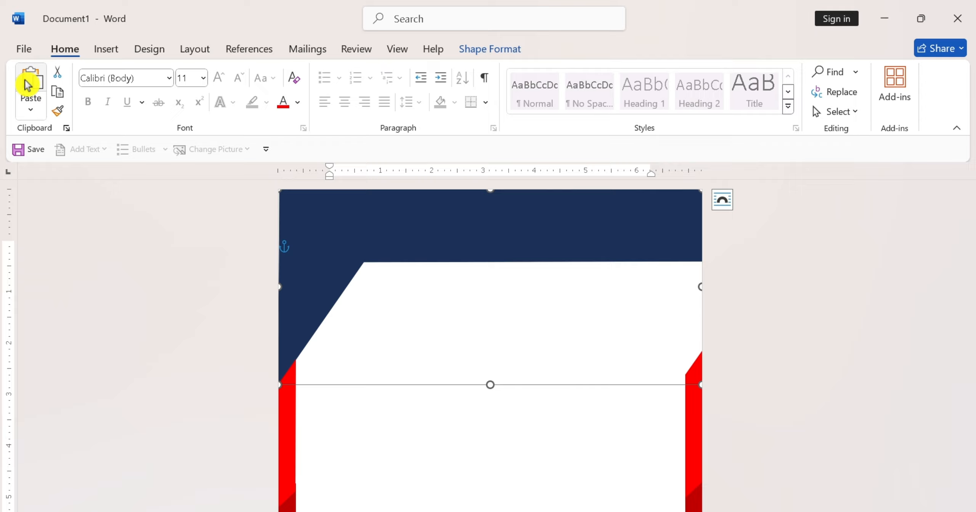
left_click(29, 83)
left_click_drag(434, 263, 512, 327)
Step: Flip the copied dark blue shape vertically and horizontally to mirror the header
left_click(512, 57)
left_click(820, 111)
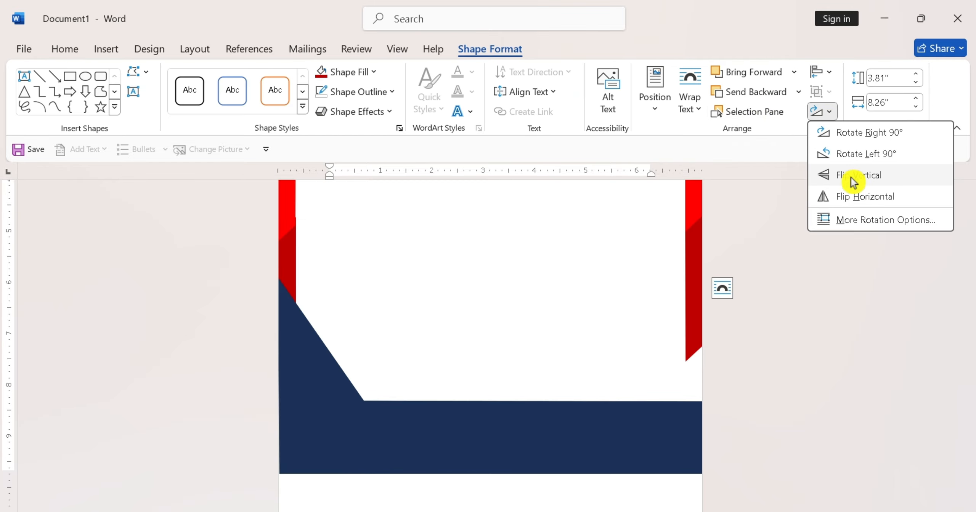
left_click(850, 177)
left_click(819, 112)
left_click(845, 203)
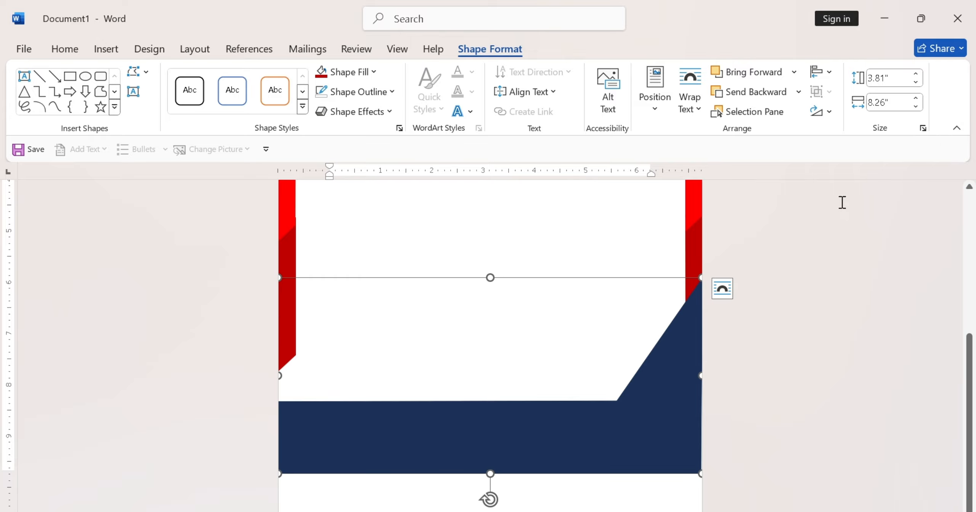
Step: Move the flipped dark blue shape down to the bottom of the page as a footer
left_click_drag(545, 417, 547, 484)
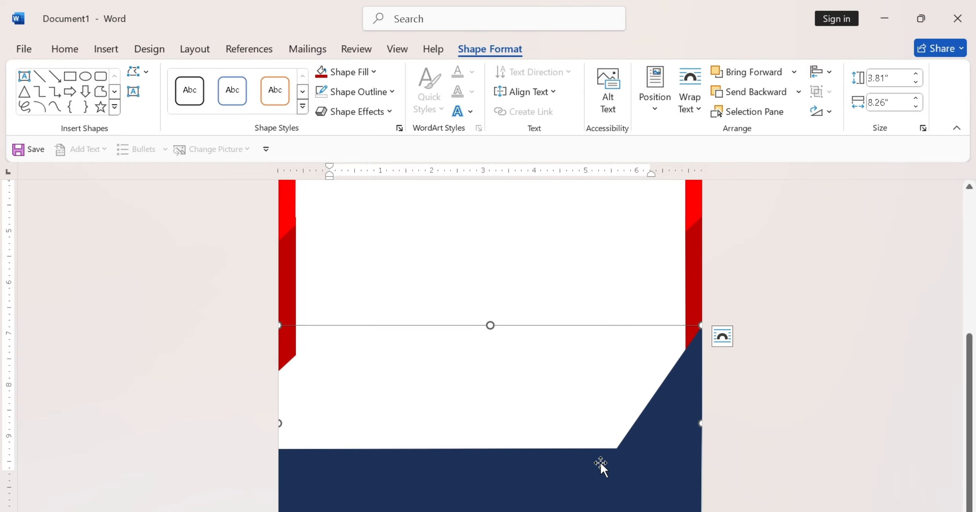
left_click(586, 443)
scroll(586, 443, "up", 3)
scroll(586, 443, "down", 6)
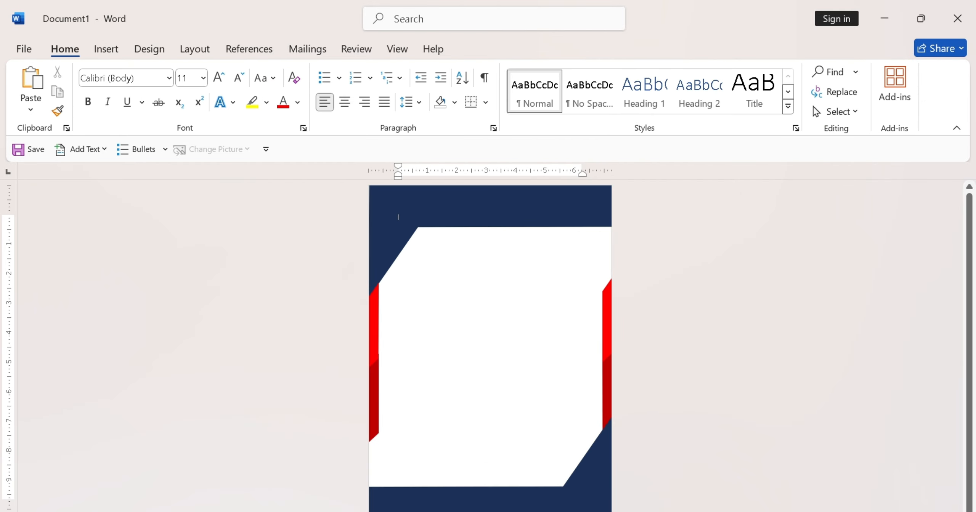
Step: Draw a rectangle about 0.33" high and 1.14" wide over the header's lower edge, flush with the page's right edge, and fill it red
scroll(490, 346, "down", 1)
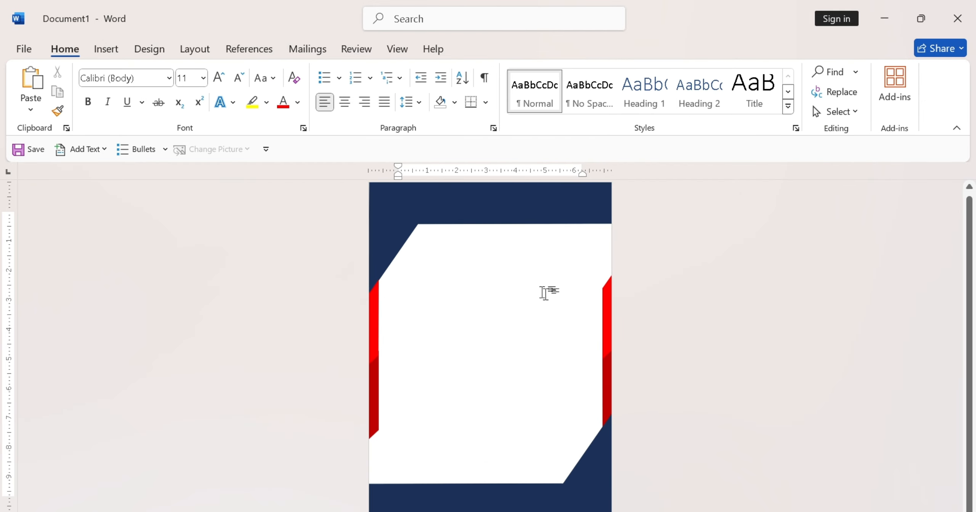
scroll(544, 292, "up", 6)
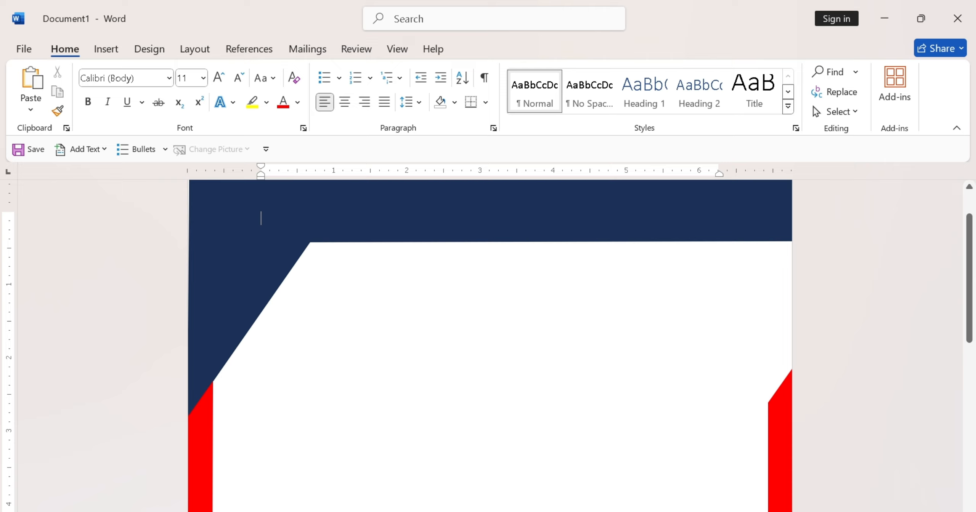
left_click(106, 49)
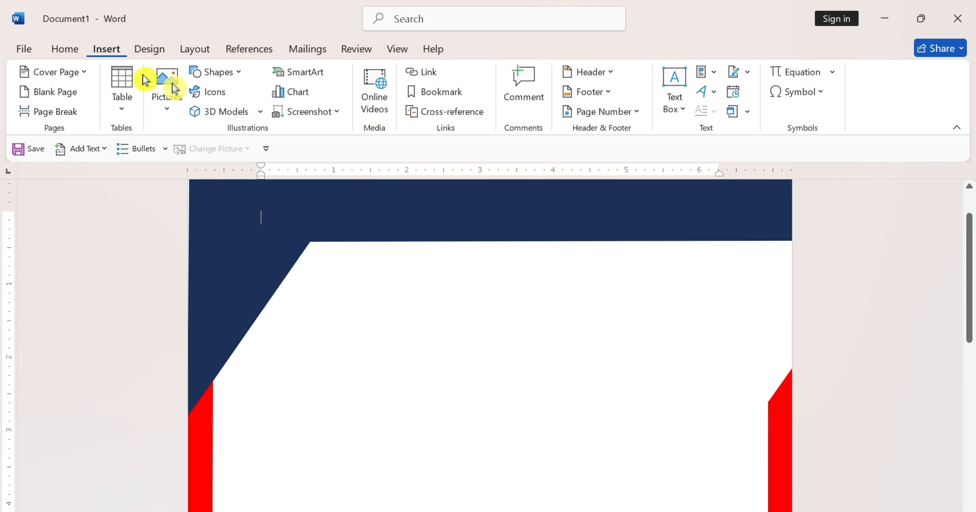
left_click(216, 72)
left_click(233, 109)
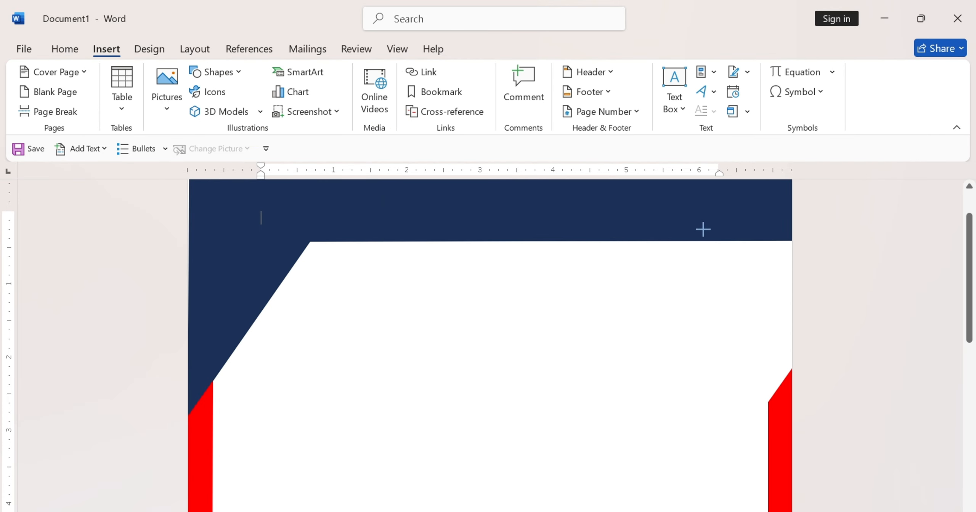
left_click_drag(707, 229, 791, 254)
left_click(366, 73)
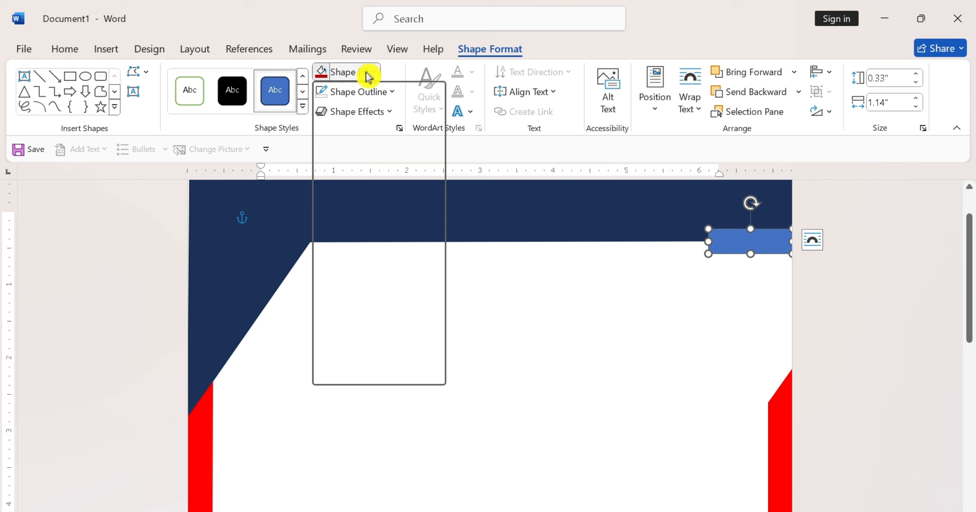
left_click(331, 210)
Step: Edit the red rectangle's points, moving its lower-left corner inward to give the tag a slanted left side
right_click(739, 244)
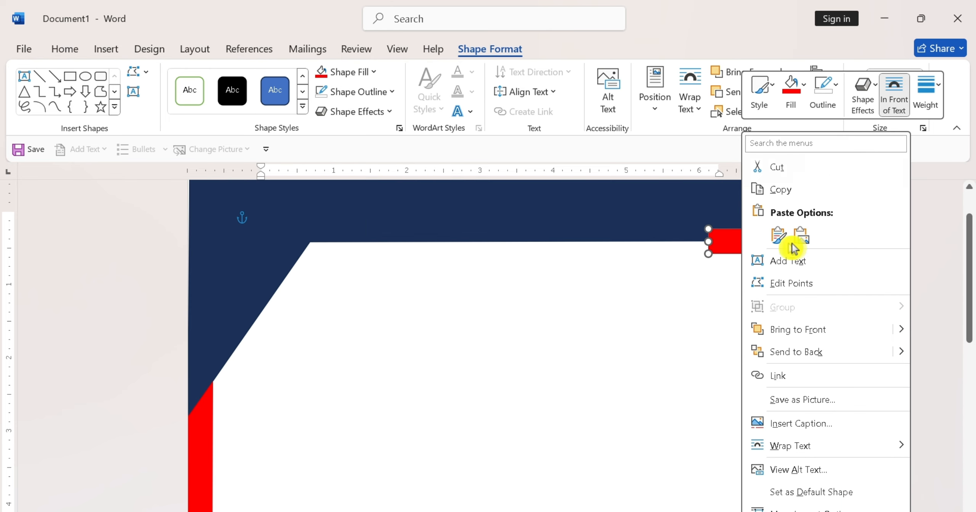
key("Escape")
left_click_drag(721, 254, 722, 255)
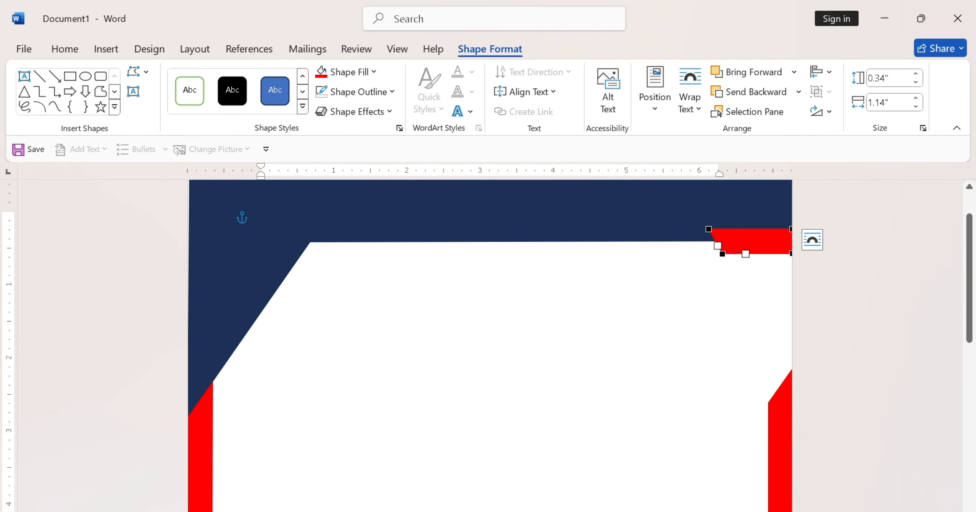
left_click(543, 170)
Step: Insert a black WordArt text, place it in the white area below the header and replace its placeholder with 2030
left_click(115, 52)
left_click(705, 92)
left_click(715, 125)
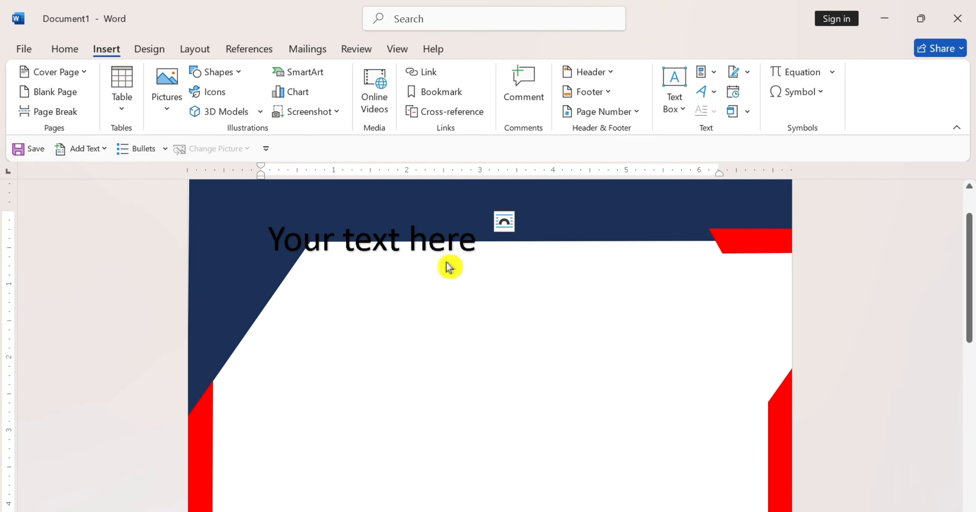
left_click(411, 244)
left_click_drag(431, 213, 483, 269)
triple_click(515, 295)
key("BackSpace")
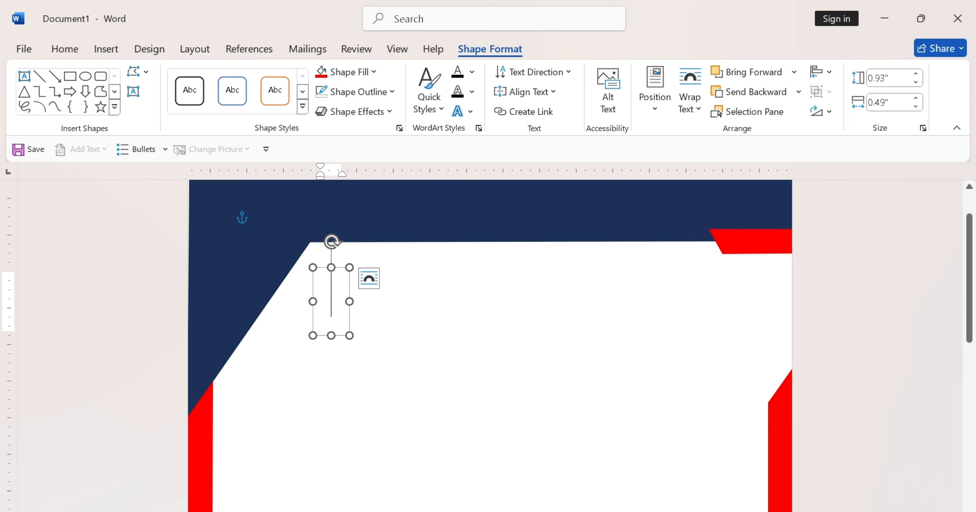
type("2030")
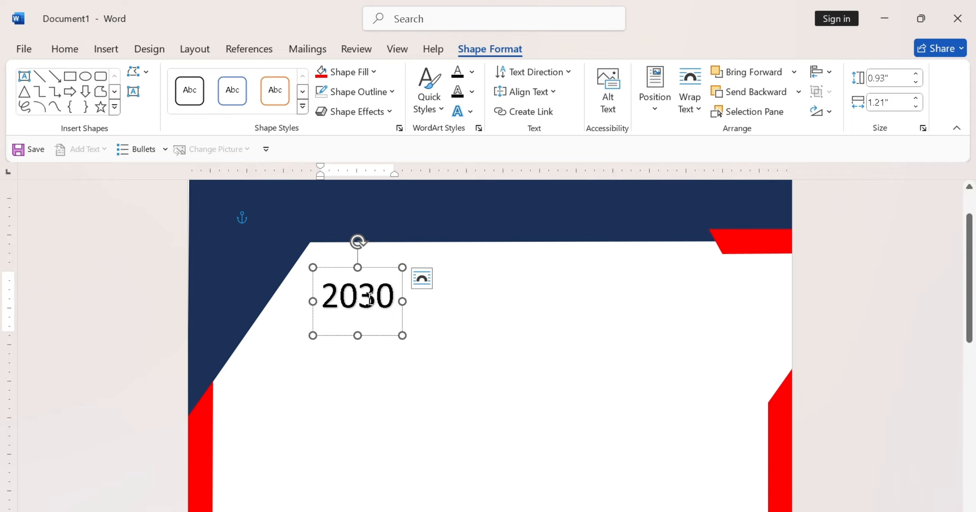
Step: Clear the formatting of the 2030 text and move it onto the red tag
left_click_drag(394, 300, 227, 226)
left_click(68, 50)
left_click(294, 79)
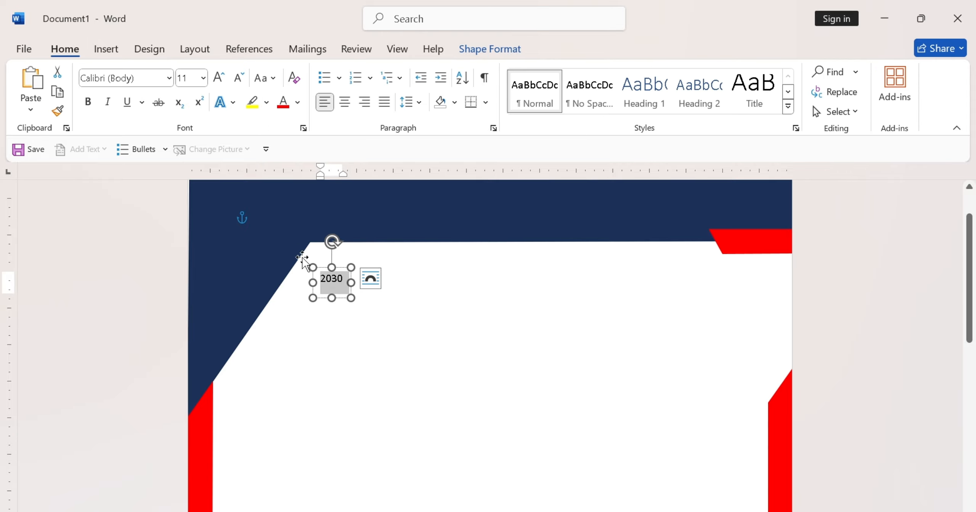
left_click_drag(323, 269, 746, 232)
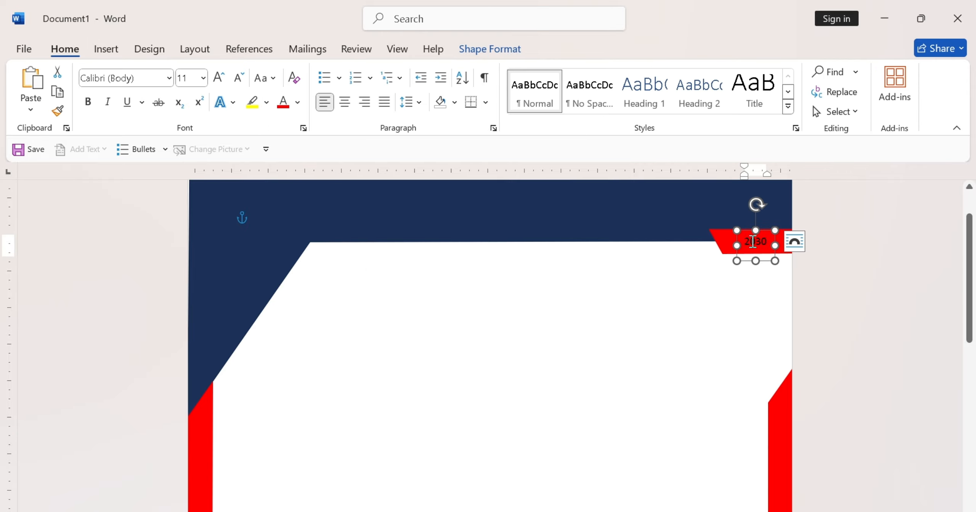
Step: Enlarge the 2030 text to 16 pt and format it in white Arial
left_click(219, 78)
left_click(219, 78)
left_click(219, 79)
left_click(169, 78)
left_click(163, 237)
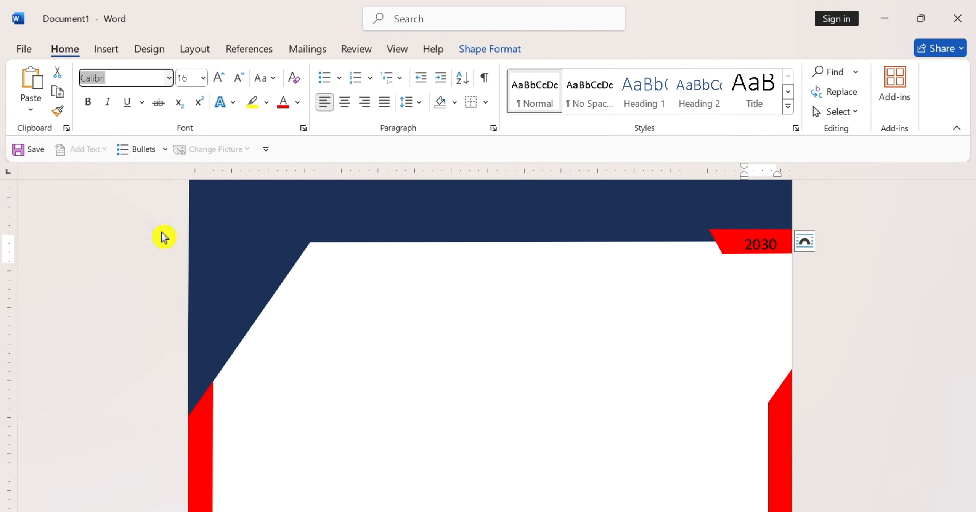
left_click(297, 102)
left_click(284, 165)
Step: Make the 2030 text bold at 22 pt and reposition it to fit inside the red tag
left_click(204, 78)
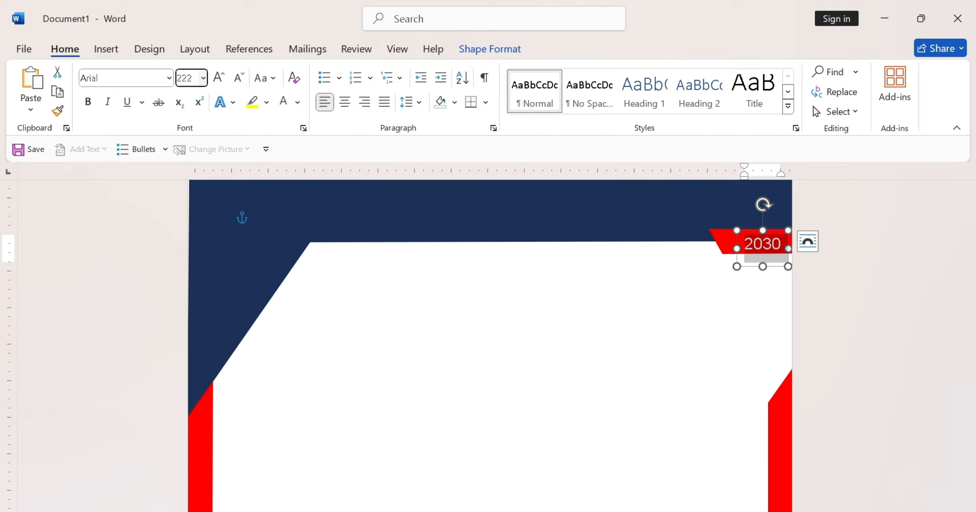
type("222")
key("BackSpace")
key("Return")
left_click(88, 103)
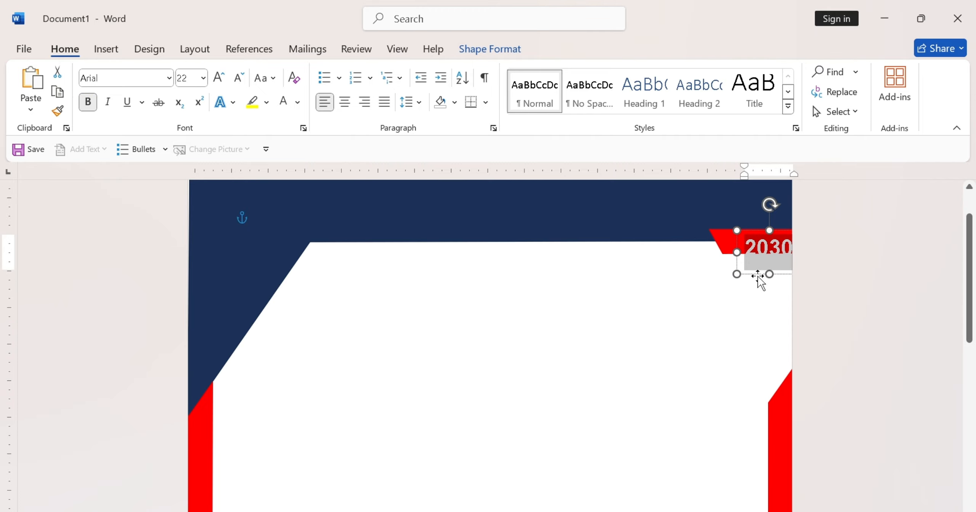
left_click_drag(757, 276, 760, 253)
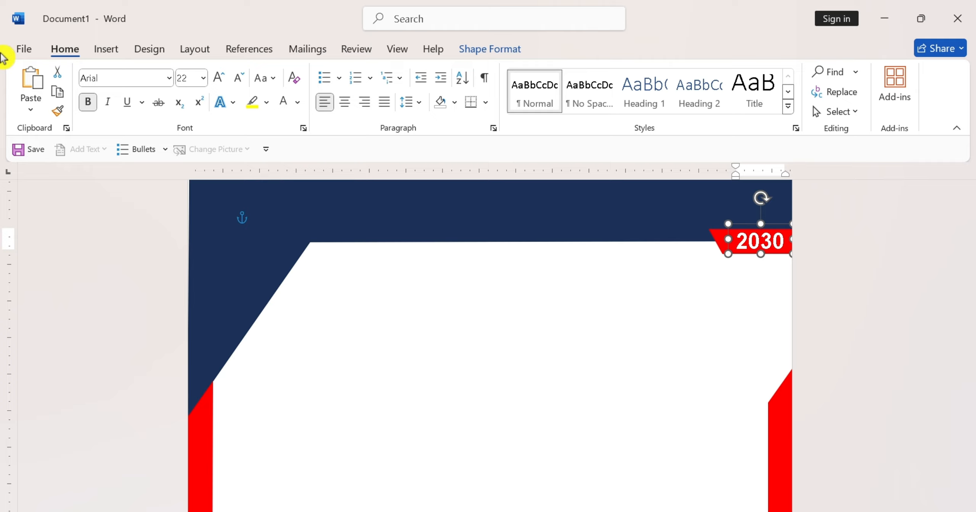
Step: Paste a copy of the 2030 text into the middle of the blue header and replace its text with WINTECH
left_click(19, 79)
left_click_drag(752, 225, 362, 219)
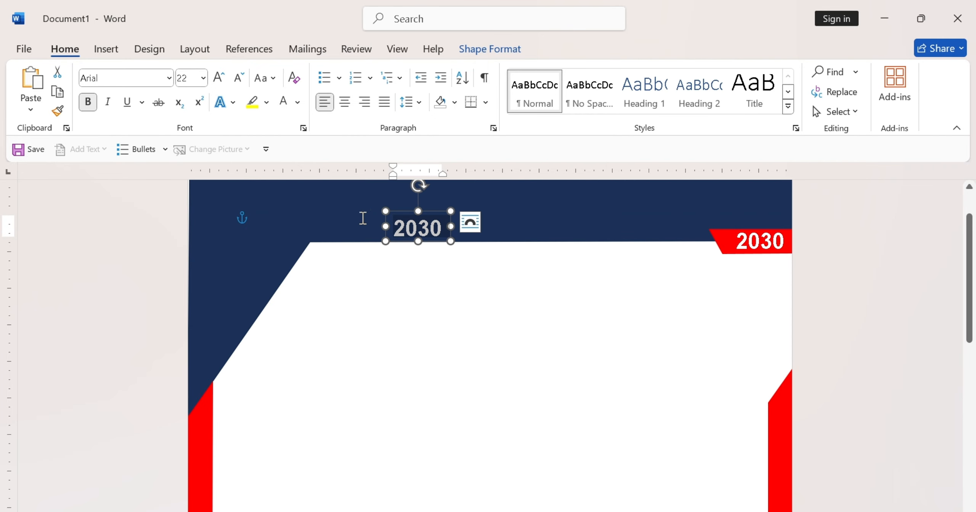
key("BackSpace")
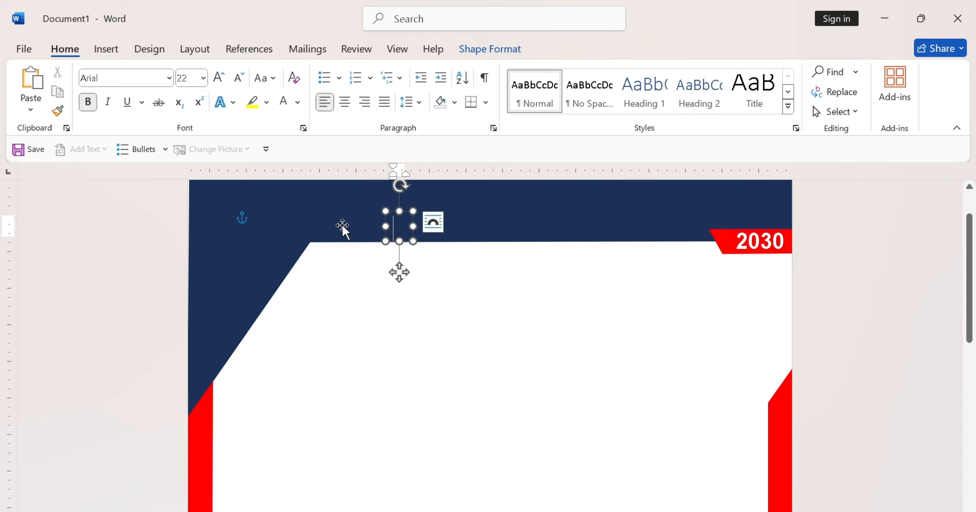
type("WINTECH")
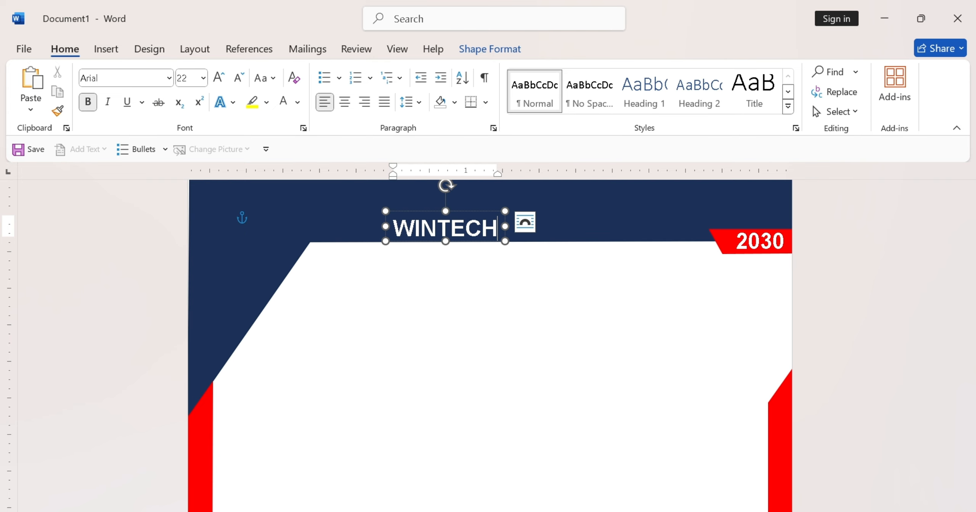
Step: Center the WINTECH text horizontally on the page and raise it toward the top of the header
left_click_drag(473, 216, 514, 194)
left_click(469, 49)
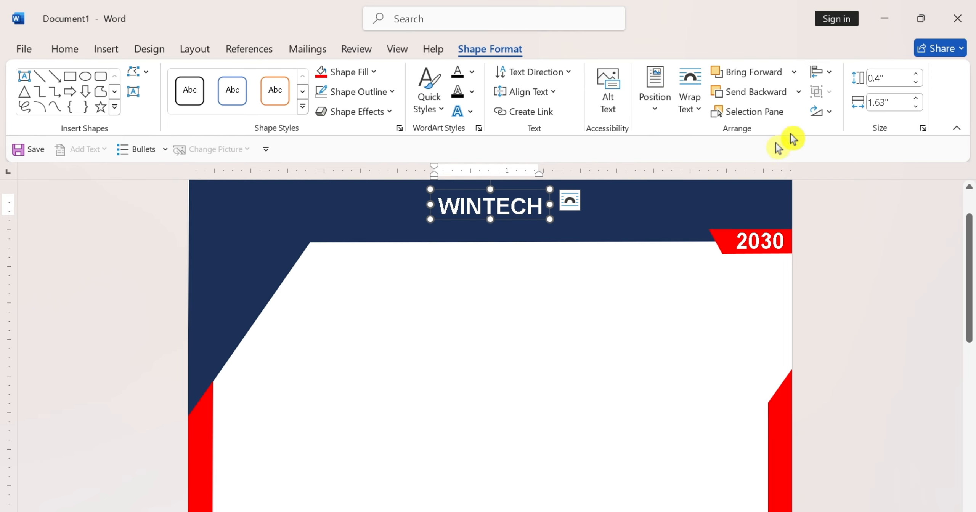
key("Up")
key("Up")
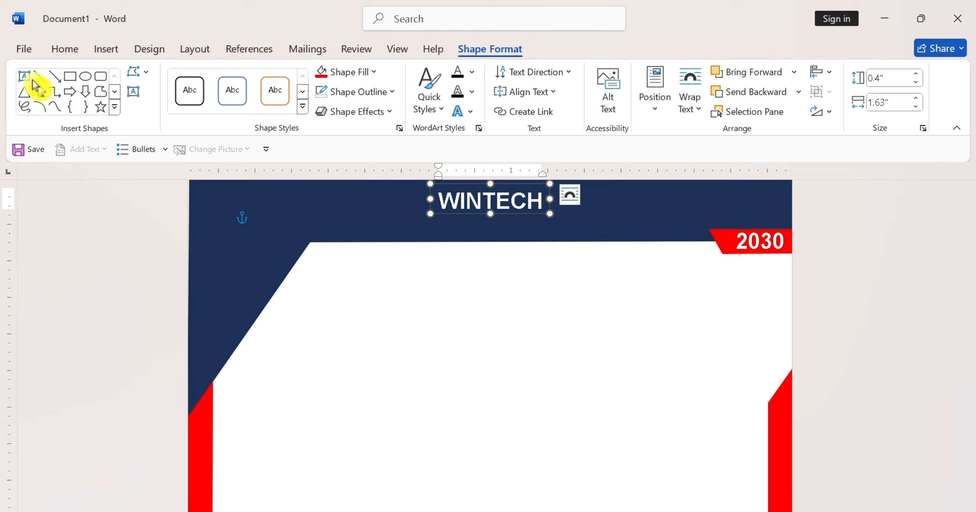
Step: Paste a copy of the WINTECH text and place it directly beneath the original
left_click(65, 49)
left_click(31, 82)
left_click_drag(490, 222, 491, 241)
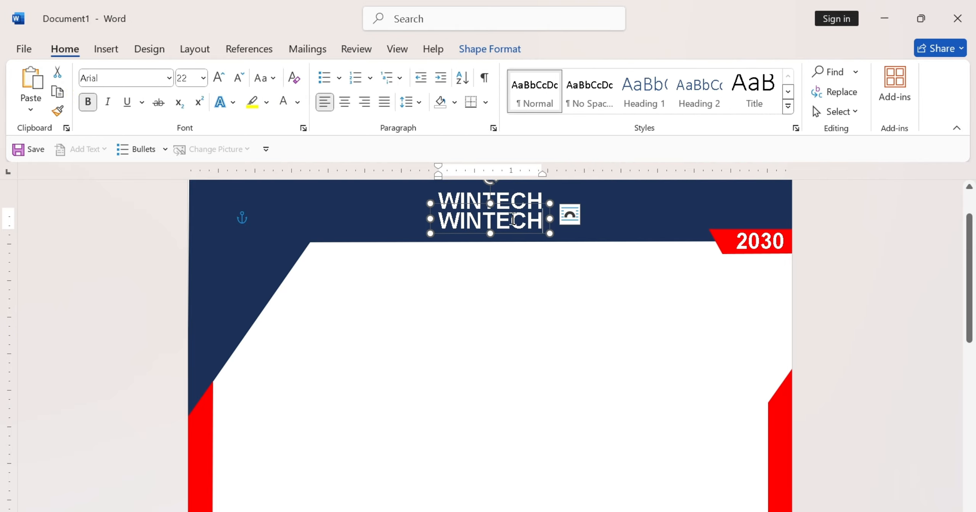
Step: Clear the formatting of the lower WINTECH copy and set its font size to 12 pt
left_click(292, 78)
left_click_drag(516, 217, 430, 216)
left_click(204, 79)
left_click(193, 179)
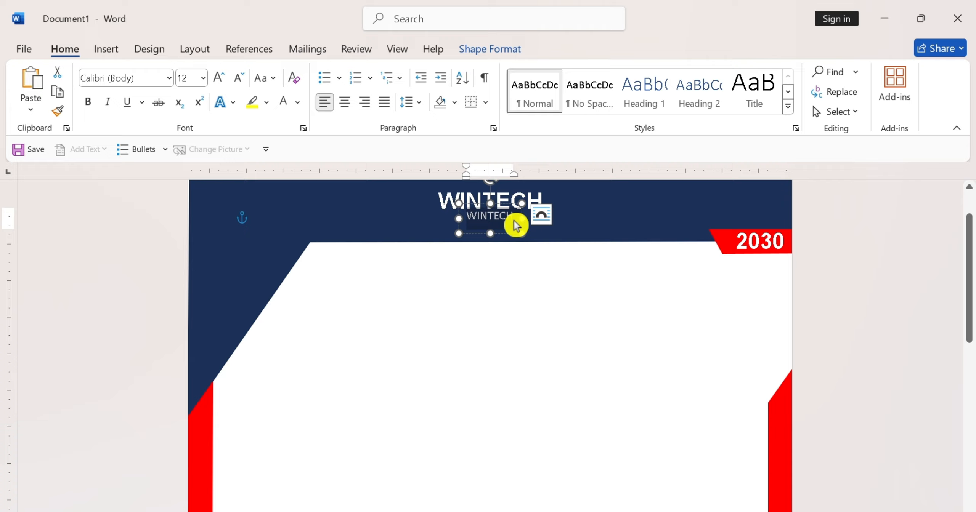
Step: Replace the lower WINTECH copy with INFO TAGLINE HERE and reduce its text box height
type("INFO")
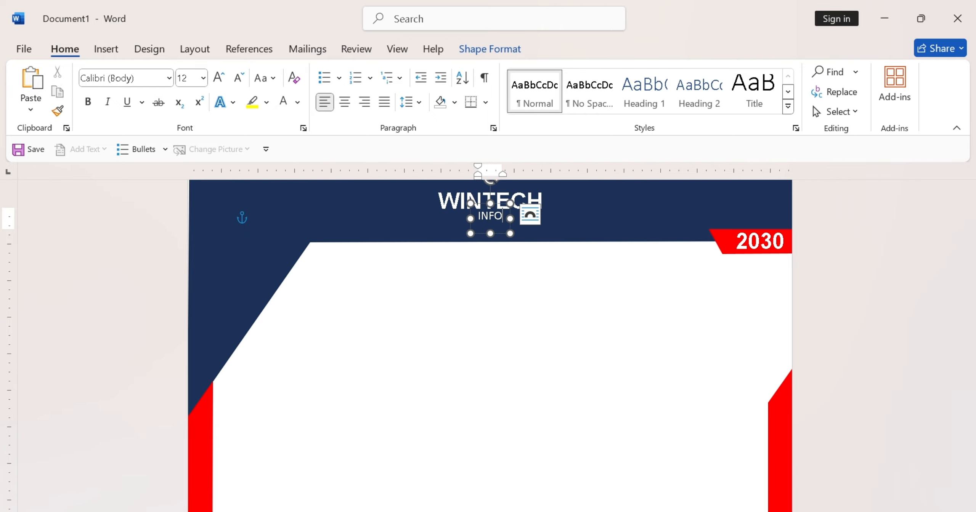
type(" TAGLINE HERE")
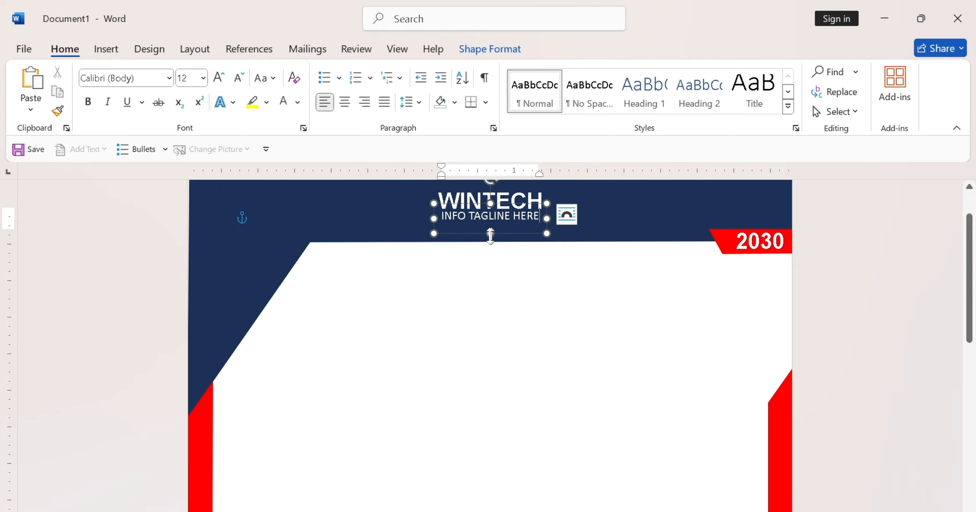
left_click_drag(491, 234, 490, 223)
left_click(401, 209)
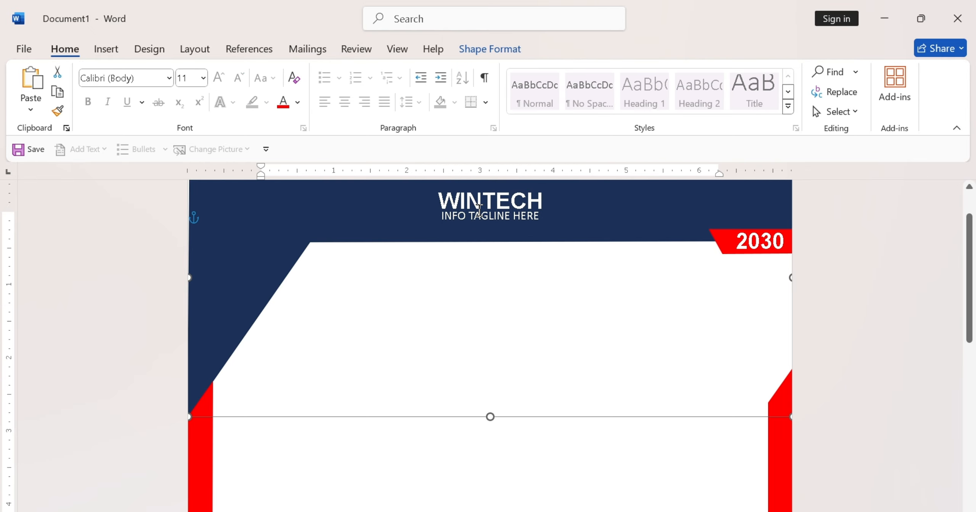
Step: Duplicate the bold WINTECH title and move the copy to the left part of the header
left_click(452, 209)
left_click(57, 92)
left_click(31, 82)
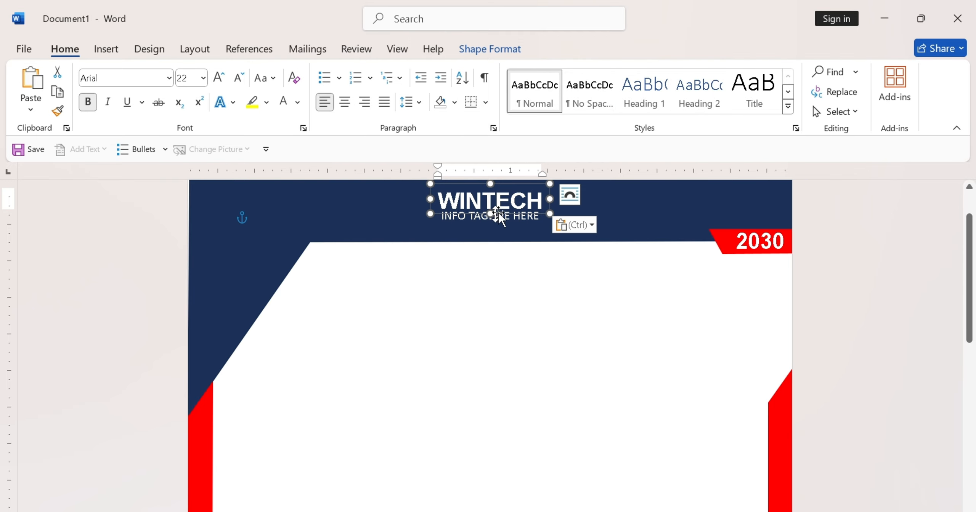
left_click_drag(499, 218, 301, 236)
Step: Set the copied WINTECH text to the Automatic font color and center it in the white area below the header
left_click(297, 102)
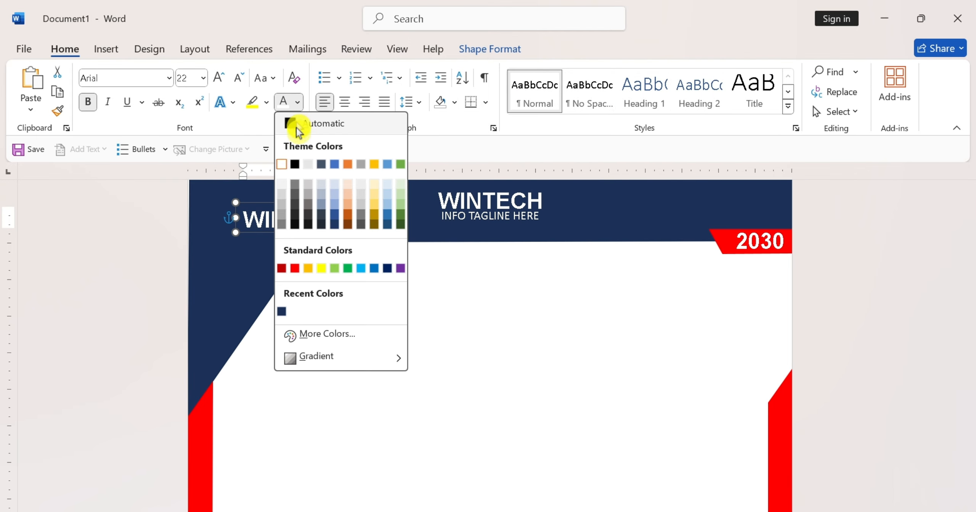
left_click(299, 129)
left_click_drag(315, 202, 505, 344)
left_click(491, 49)
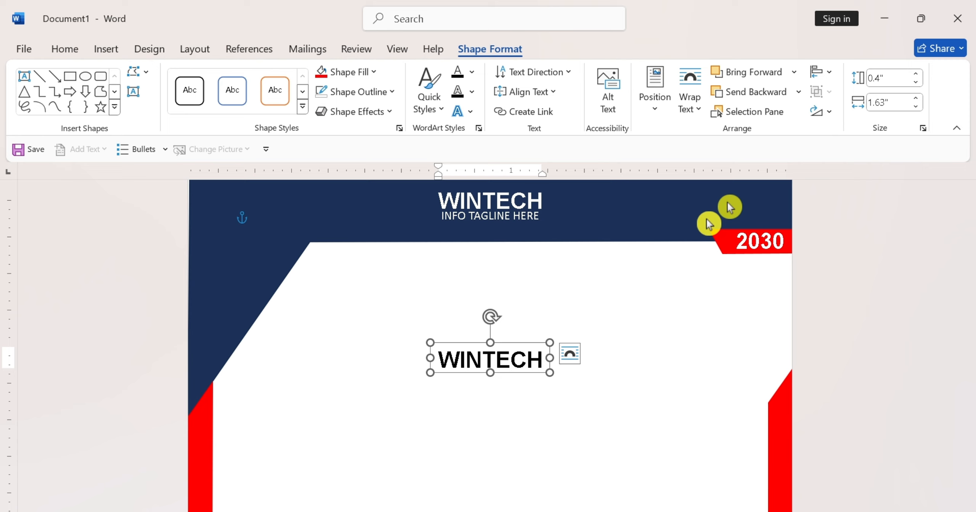
Step: Replace the black WINTECH text in the white area with ANNUAL
scroll(536, 283, "down", 3)
double_click(547, 252)
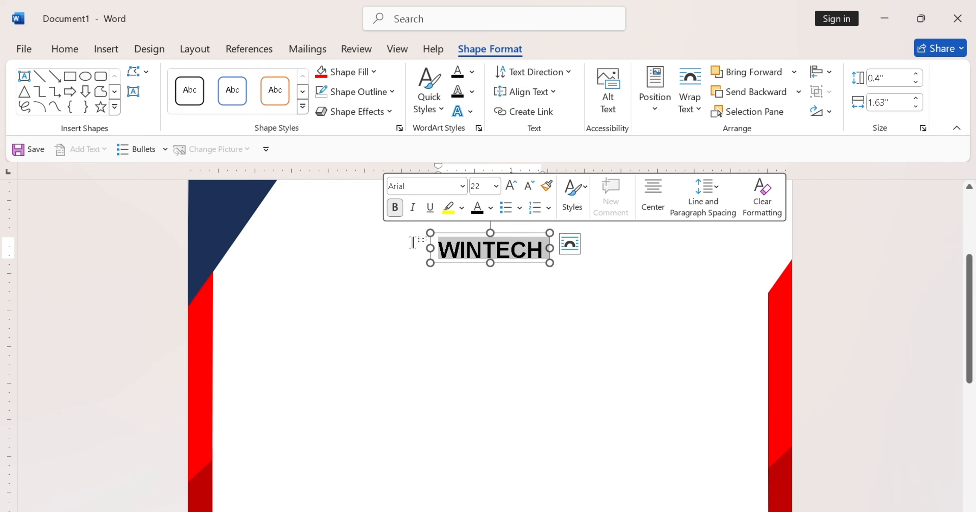
key("BackSpace")
type("ANNUAL")
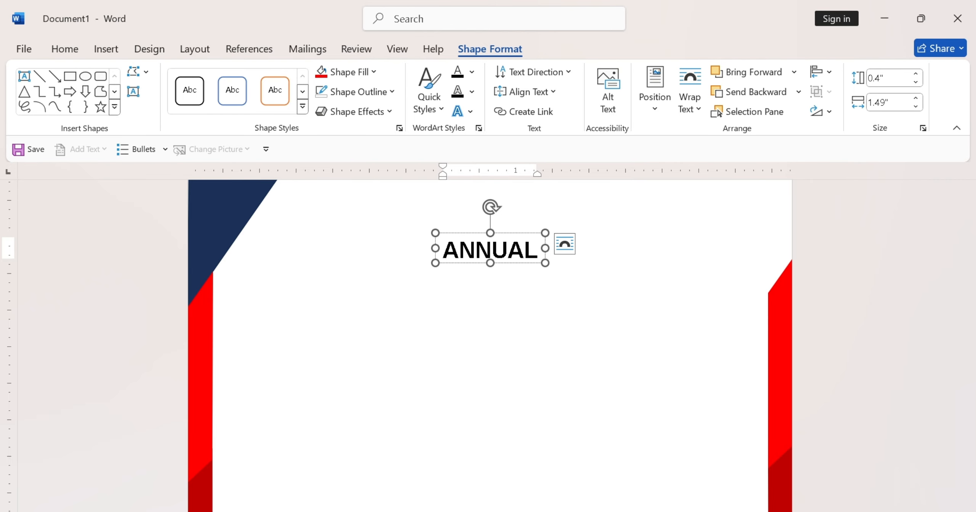
Step: Set the font size of the ANNUAL text to 72 pt
left_click_drag(429, 248, 541, 249)
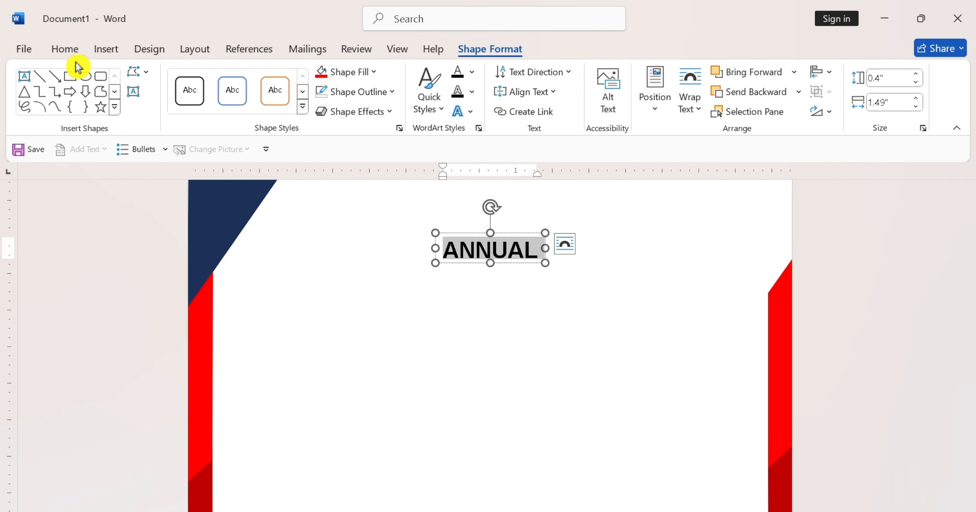
left_click(66, 49)
left_click(204, 78)
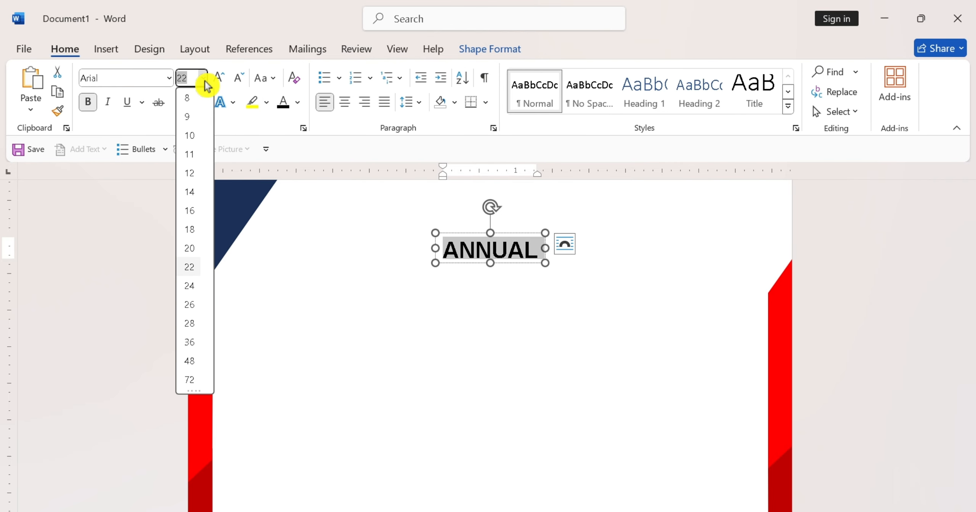
left_click(192, 379)
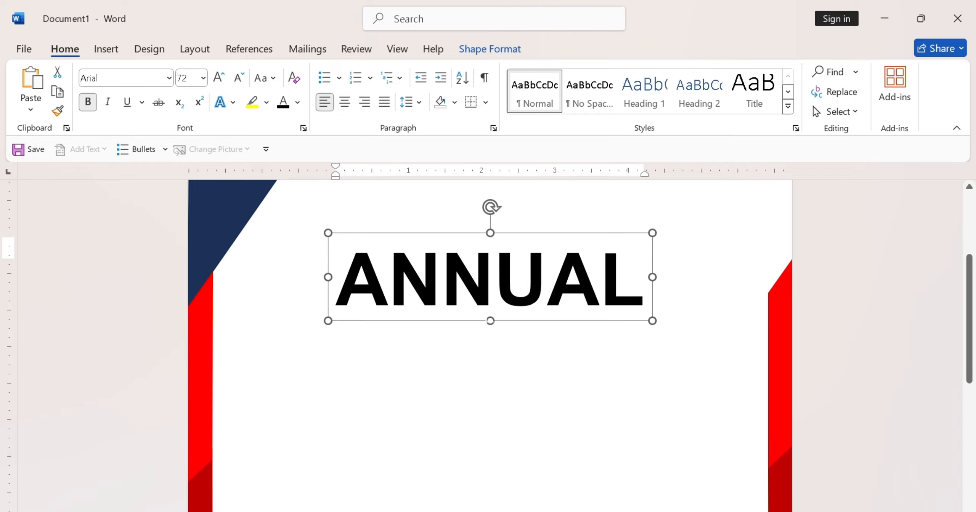
left_click(489, 49)
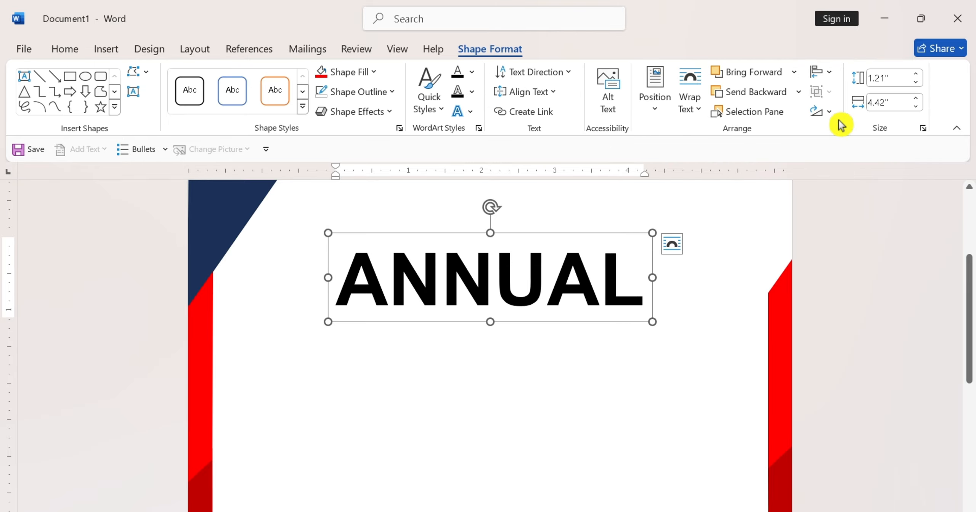
Step: Change the font color of the Lorem Ipsum line under the REPORT title to gray
scroll(502, 312, "up", 1)
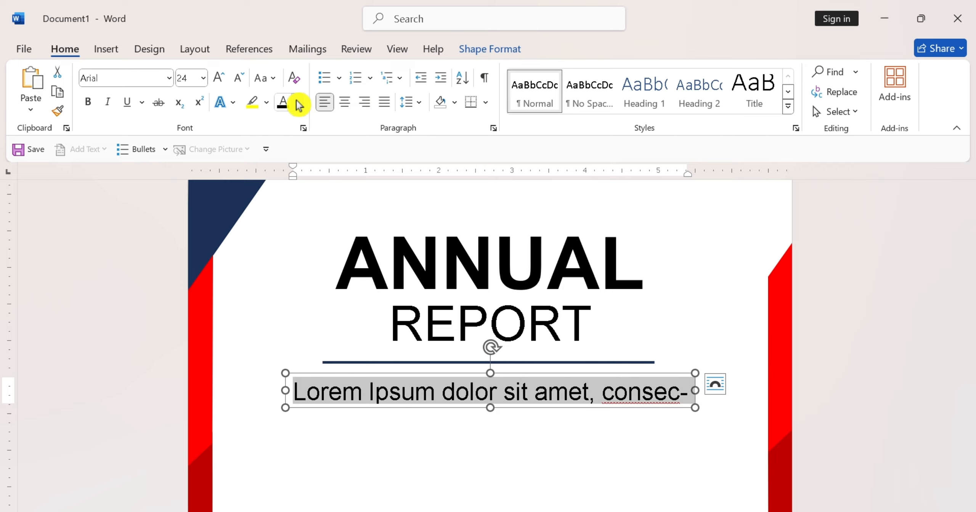
left_click(299, 103)
left_click(286, 212)
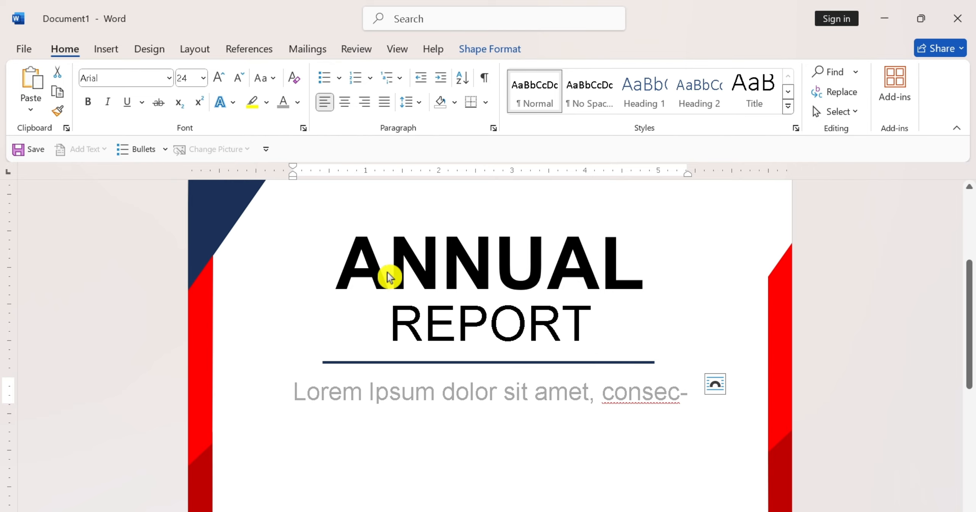
Step: Duplicate the REPORT text and place the copy in the white area below the Lorem Ipsum line
scroll(494, 378, "down", 2)
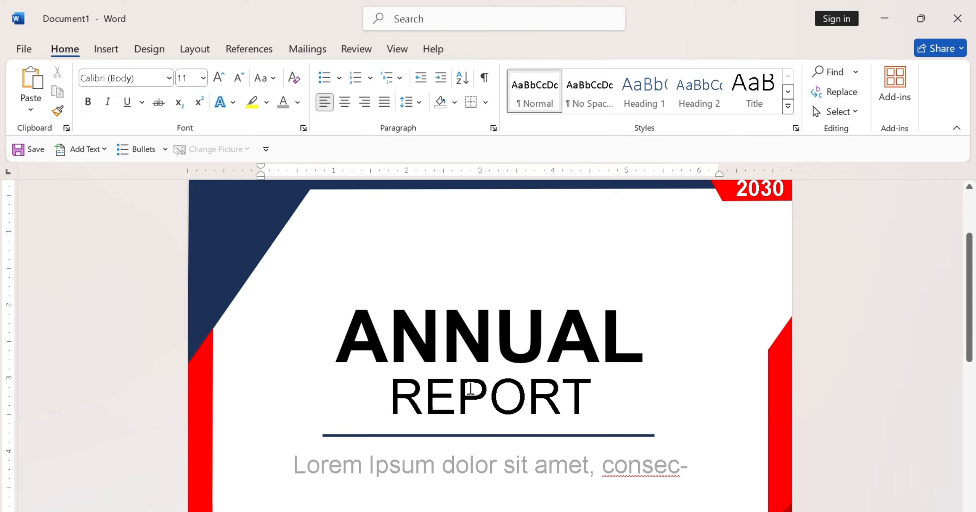
scroll(442, 381, "down", 3)
scroll(434, 424, "down", 3)
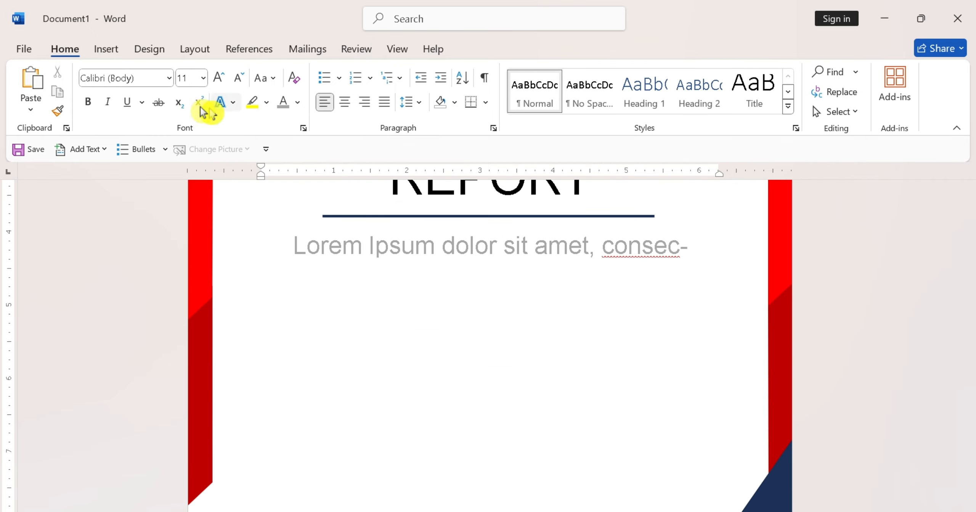
left_click(108, 49)
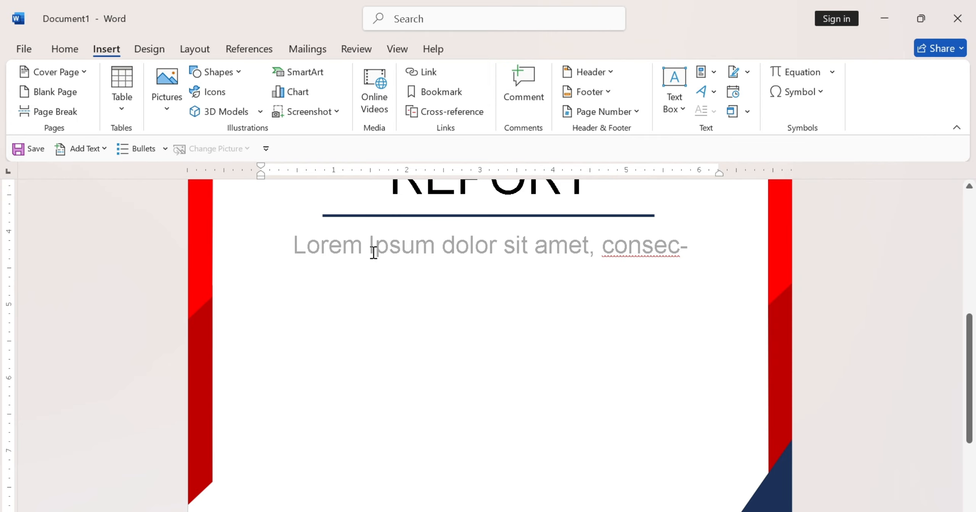
scroll(373, 252, "up", 1)
left_click(381, 229)
left_click(65, 49)
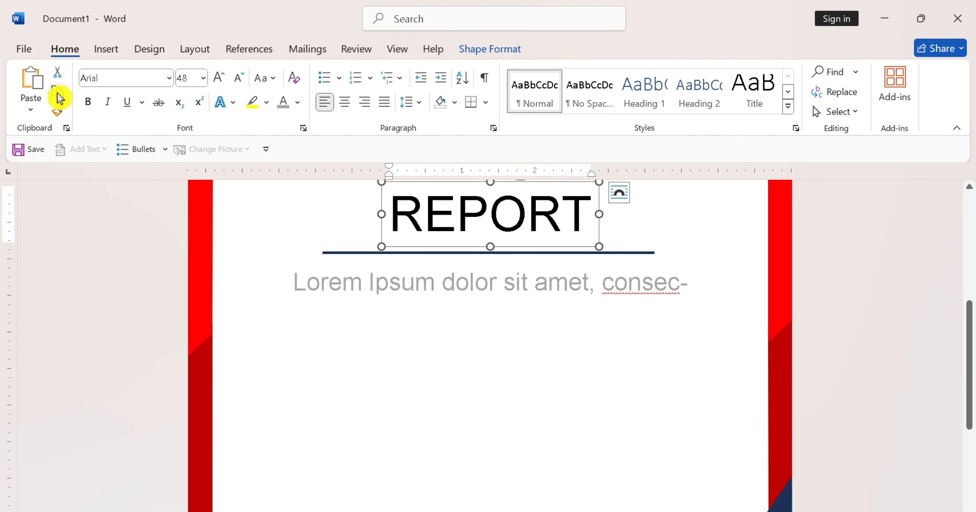
left_click(57, 92)
left_click(33, 80)
left_click_drag(450, 247, 356, 381)
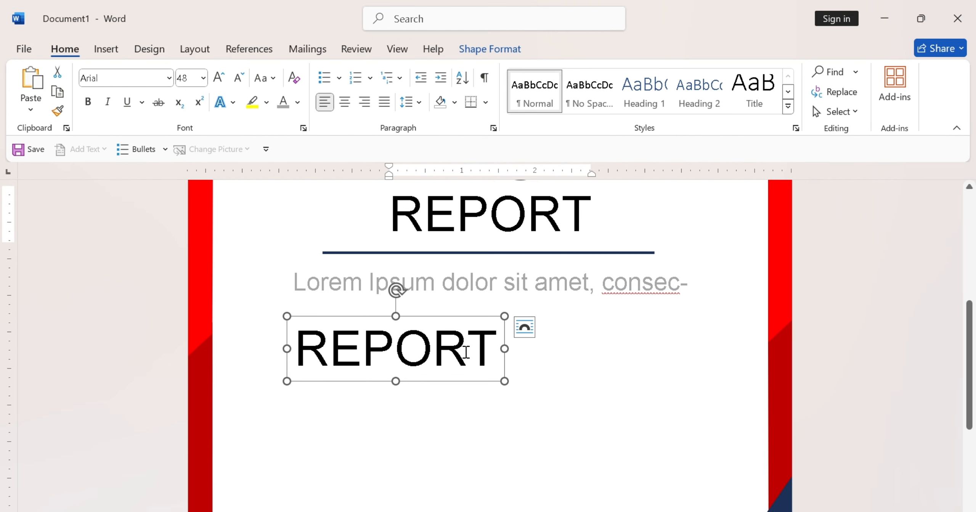
Step: Replace the copied REPORT text with a globe symbol
double_click(458, 354)
key("BackSpace")
left_click(106, 48)
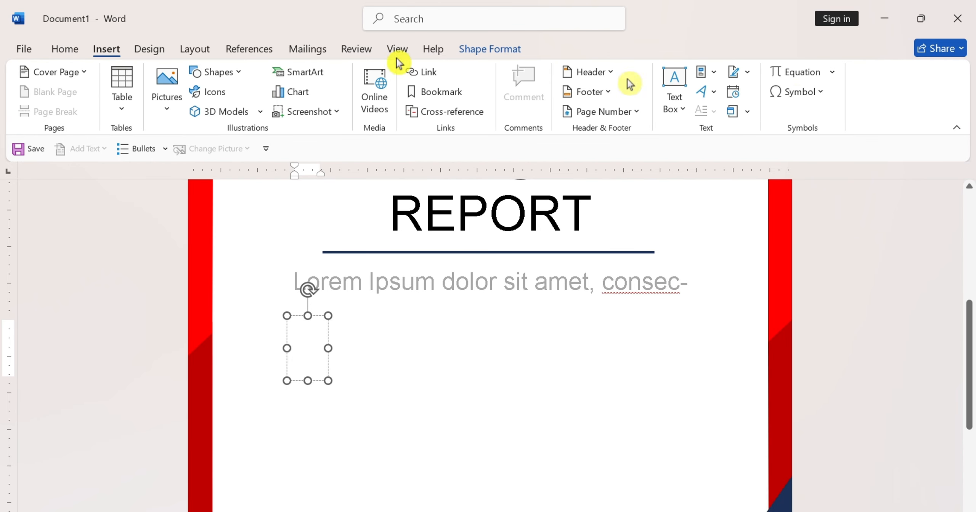
left_click(782, 157)
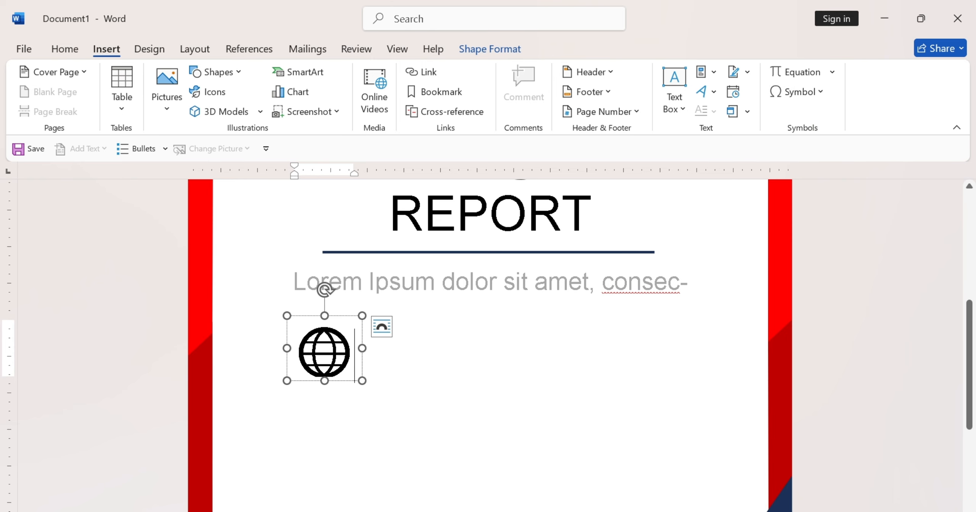
Step: Change the text fill color of the globe symbol to red
left_click_drag(346, 355, 299, 349)
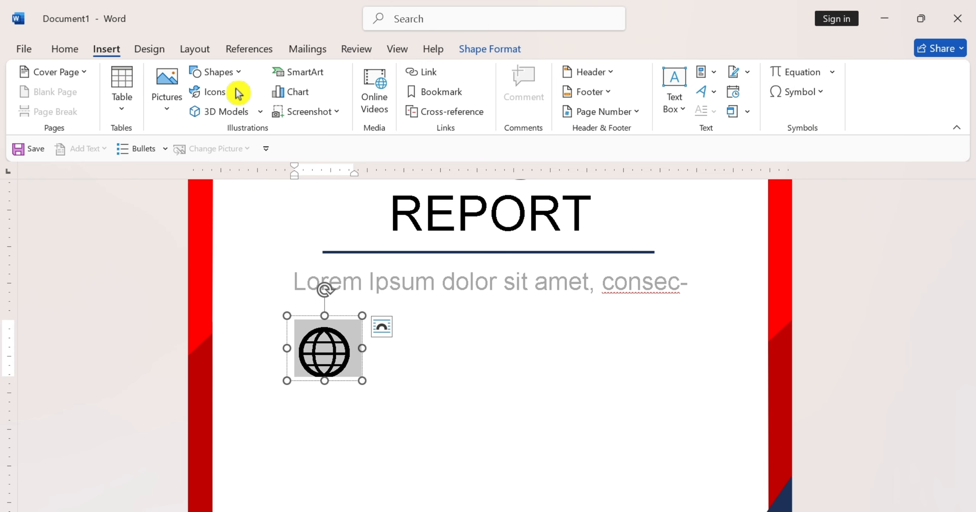
left_click(513, 51)
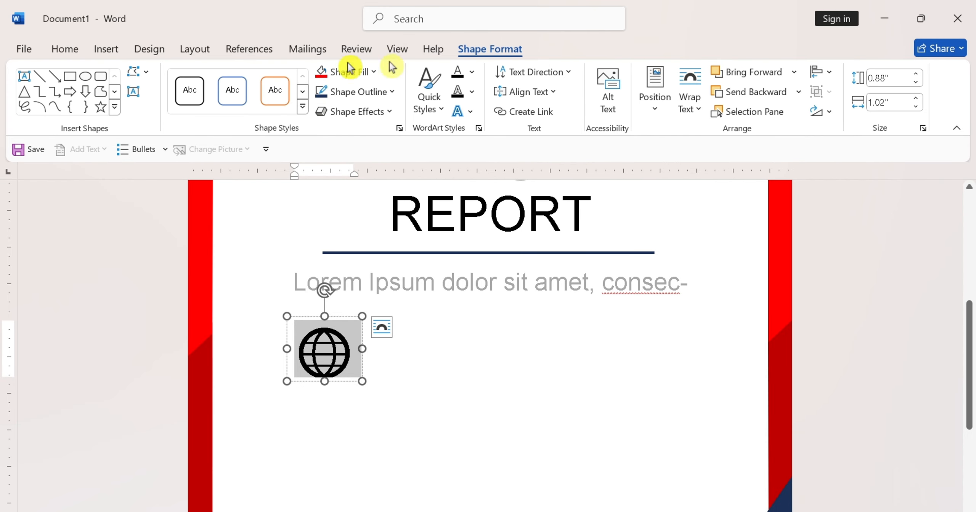
left_click(472, 72)
left_click(472, 241)
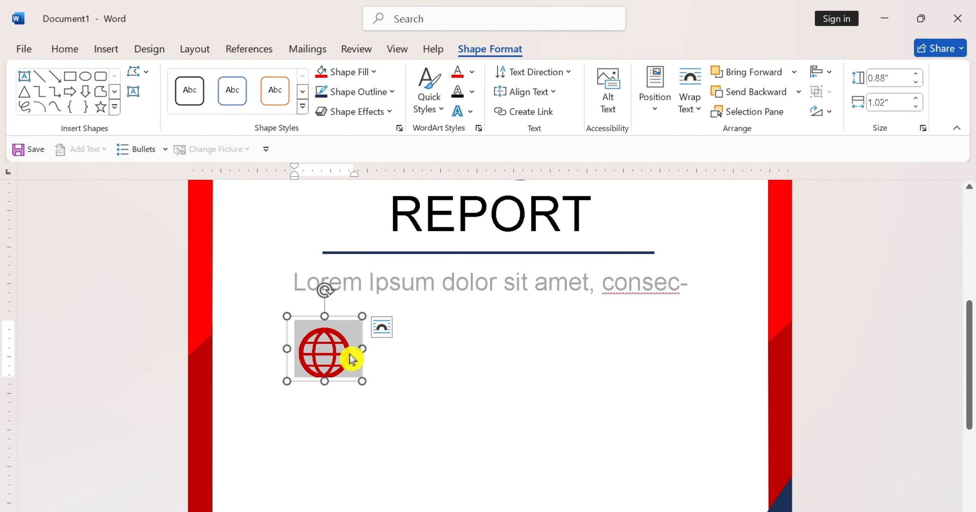
Step: Reduce the globe symbol's font size to 28 pt and move it slightly lower
left_click(78, 53)
left_click(236, 79)
left_click(236, 79)
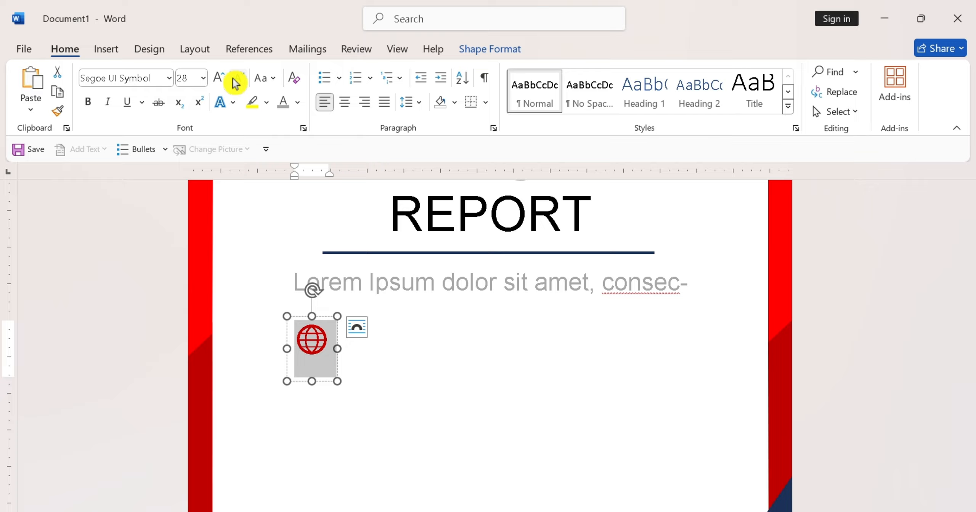
left_click_drag(312, 381, 336, 389)
Step: Duplicate the gray Lorem Ipsum line below the globe symbol and replace the copied text with Global
left_click(419, 282)
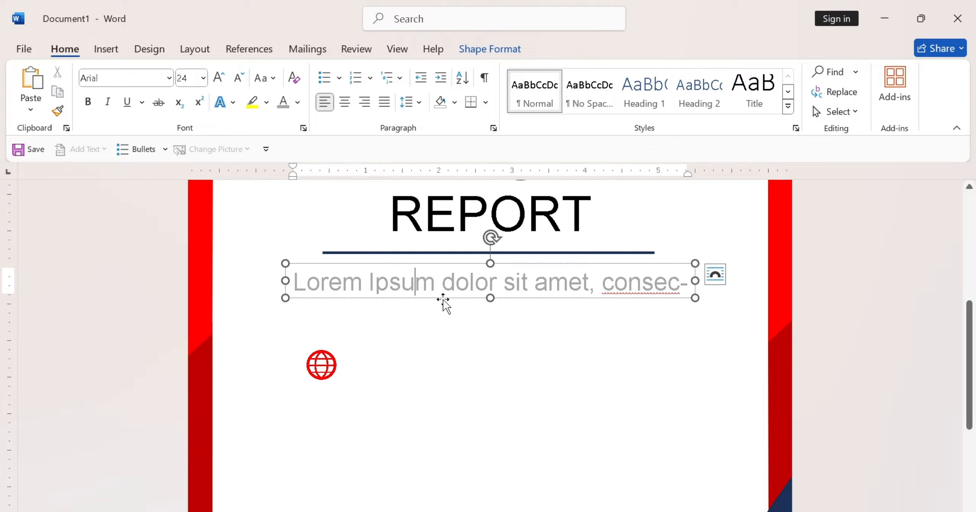
left_click(30, 83)
left_click_drag(438, 301, 428, 428)
triple_click(606, 411)
key("BackSpace")
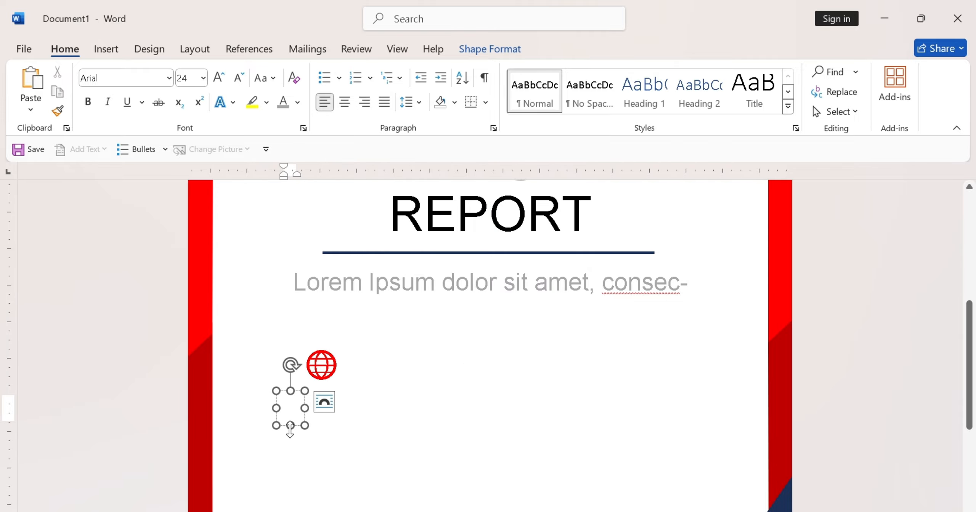
type("Glob")
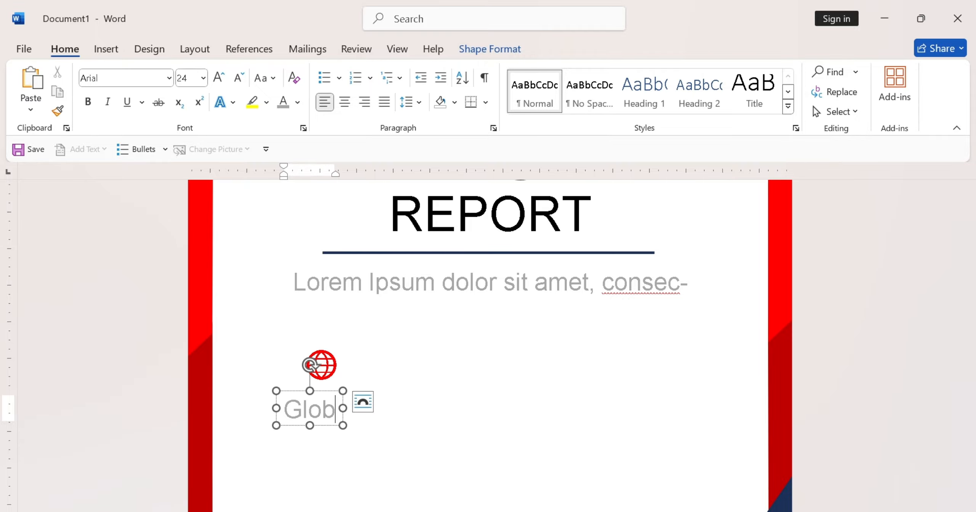
type("al")
Step: Place the Global text closer beneath the globe symbol and change its font color to a darker gray
scroll(283, 427, "up", 4, "ctrl")
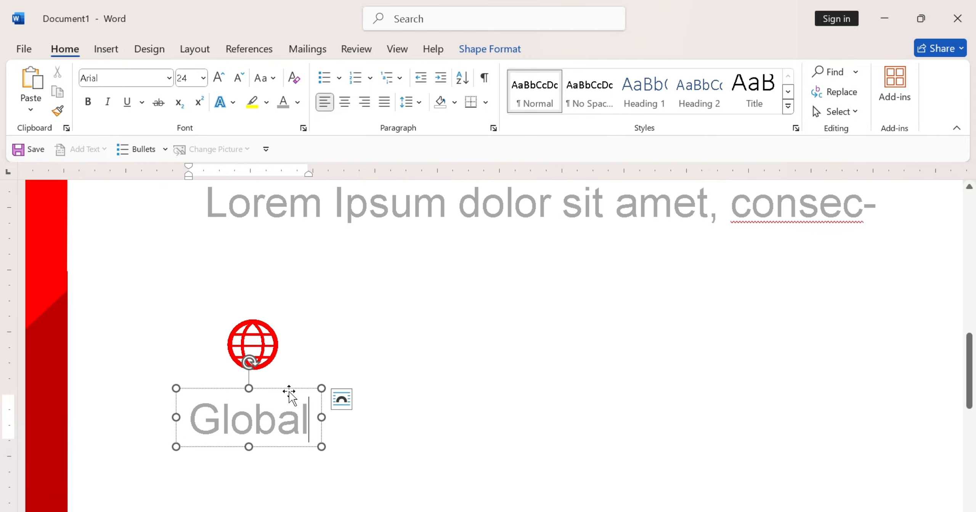
double_click(202, 398)
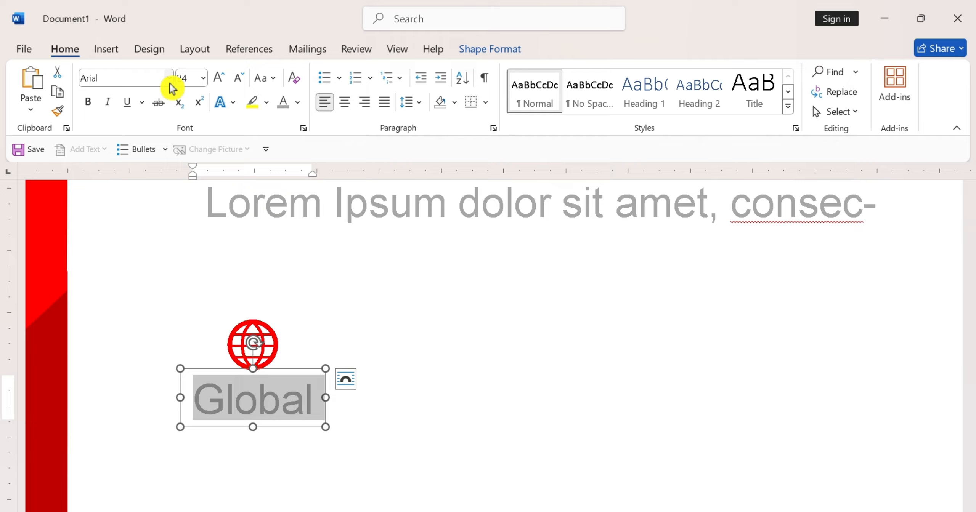
left_click(297, 103)
left_click(299, 188)
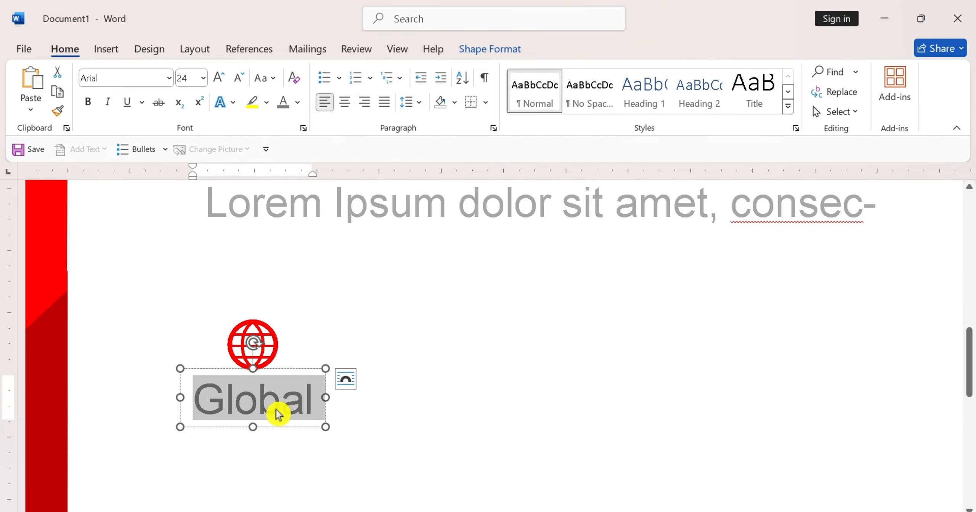
Step: Duplicate the Global text directly below the original and replace the copied text with Operations
scroll(277, 414, "down", 2)
left_click(276, 364)
left_click(58, 92)
left_click(31, 79)
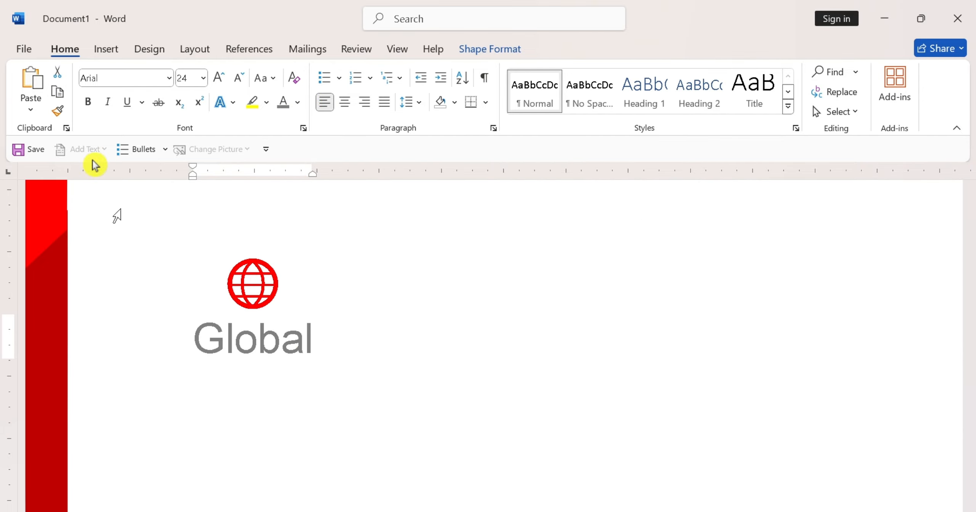
left_click_drag(267, 366, 266, 403)
left_click_drag(312, 376, 176, 377)
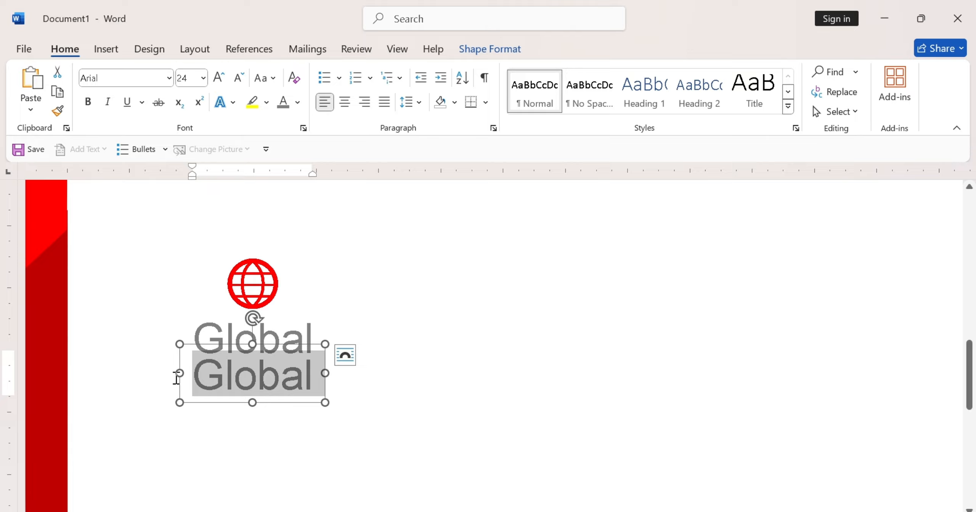
key("Delete")
type("Operat")
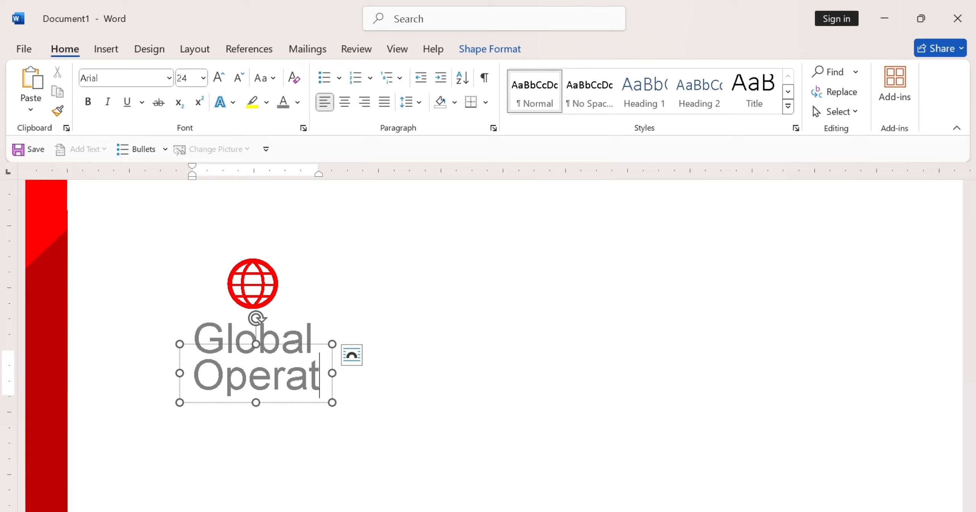
type("ions")
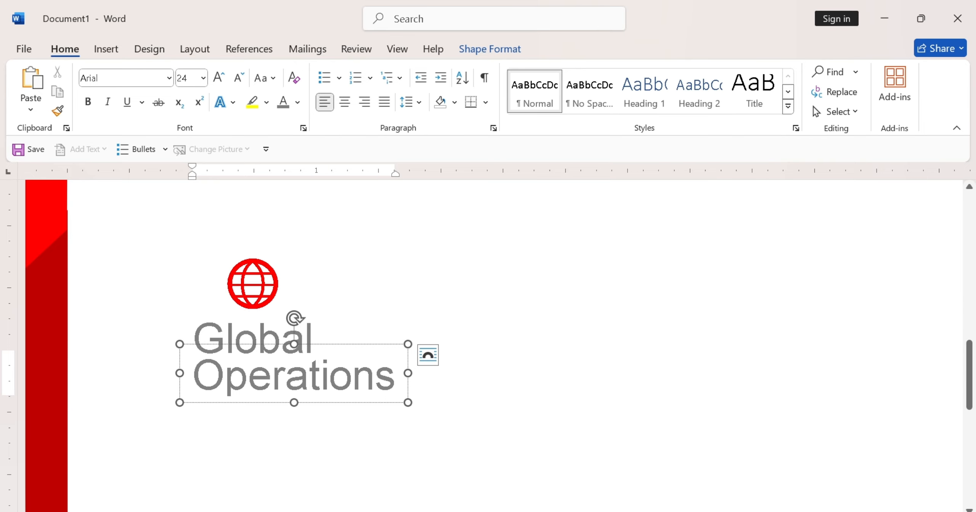
Step: Align Global and Operations on a common horizontal center and move both lines under the globe symbol
left_click(312, 335)
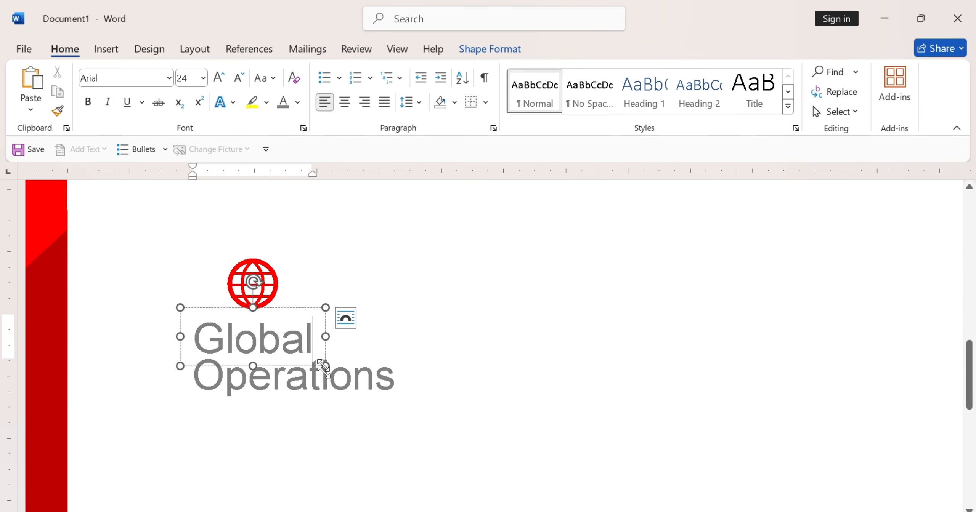
left_click(331, 402, "shift")
left_click(489, 49)
left_click(822, 71)
left_click(842, 115)
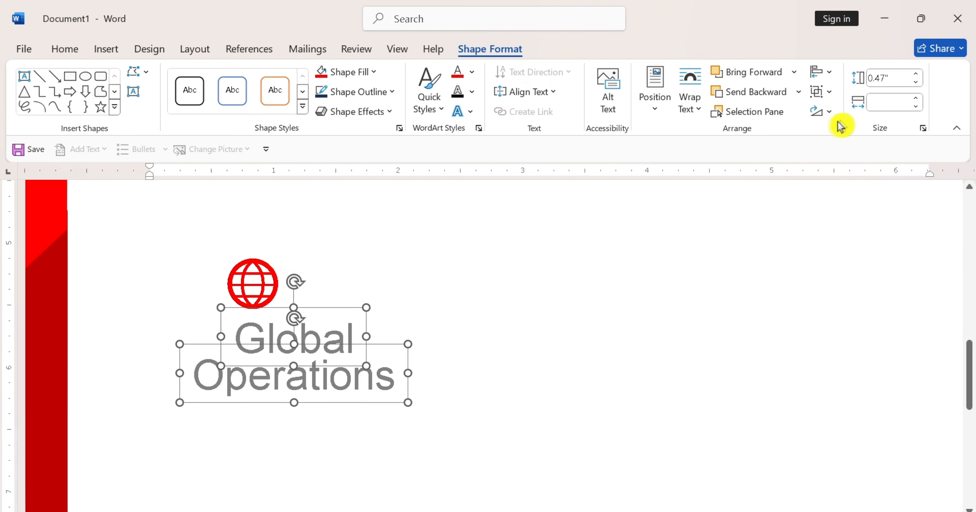
left_click_drag(377, 345, 331, 340)
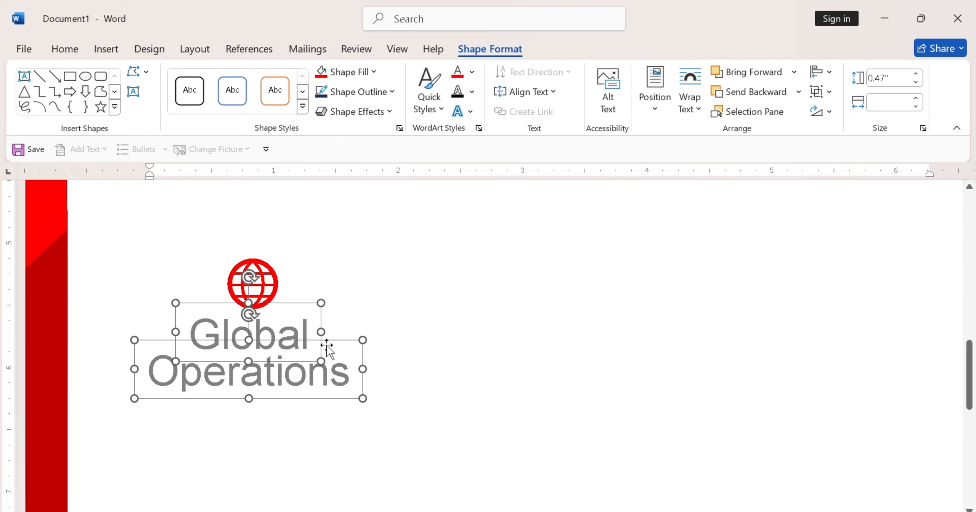
left_click(396, 407)
Step: Duplicate the Operations text and place the copy directly below the original
scroll(349, 383, "down", 11)
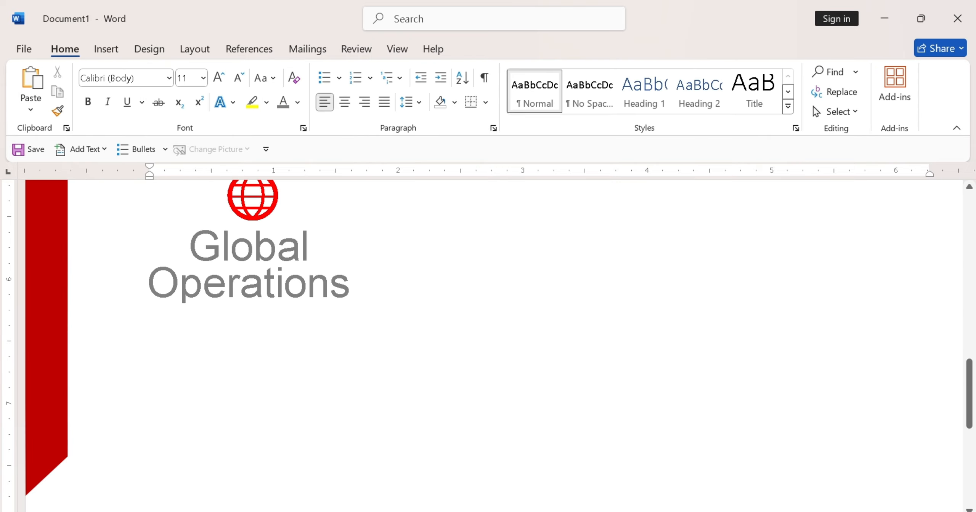
scroll(269, 316, "up", 2)
scroll(293, 407, "down", 3)
scroll(296, 353, "up", 2)
left_click(304, 374)
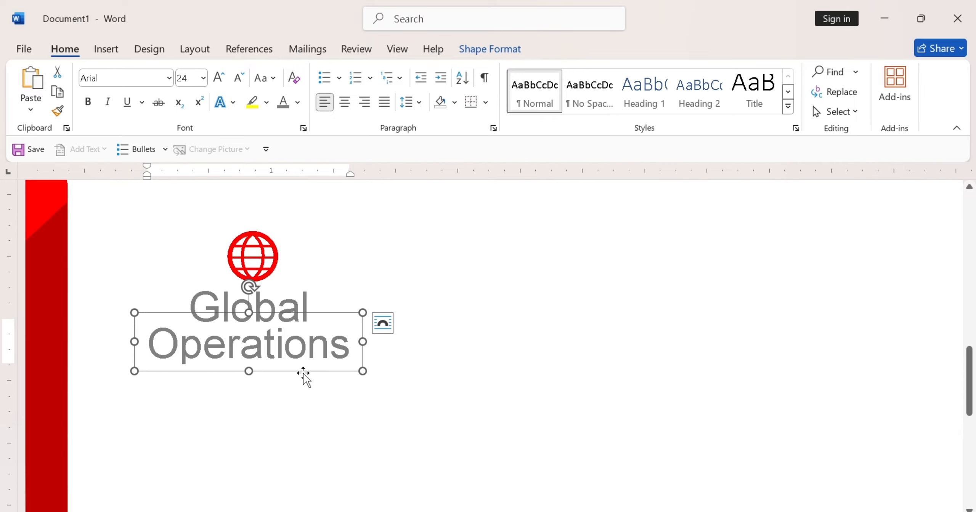
left_click(58, 92)
left_click(31, 82)
left_click_drag(311, 370, 305, 415)
Step: Replace the text of the lower Operations copy with "Lorem Ipsum dolor sit amet,"
left_click_drag(345, 385, 139, 387)
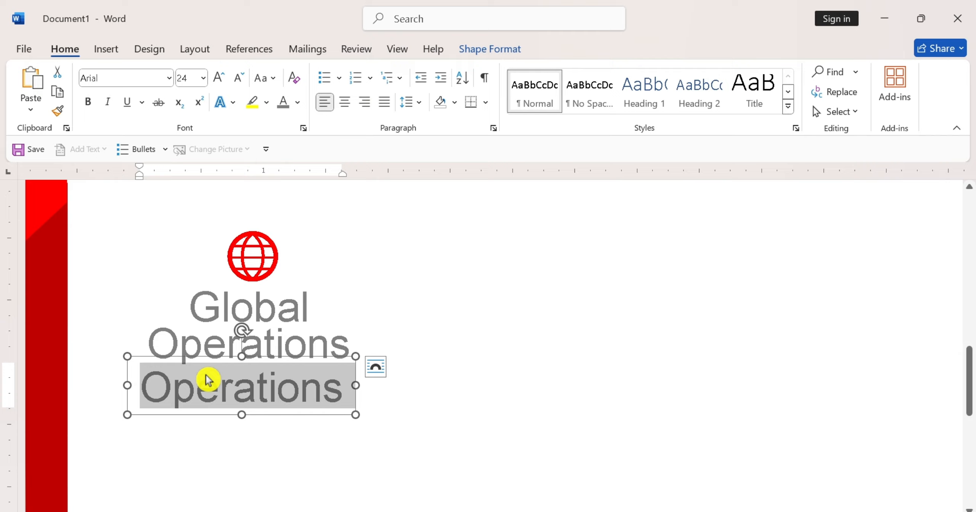
key("BackSpace")
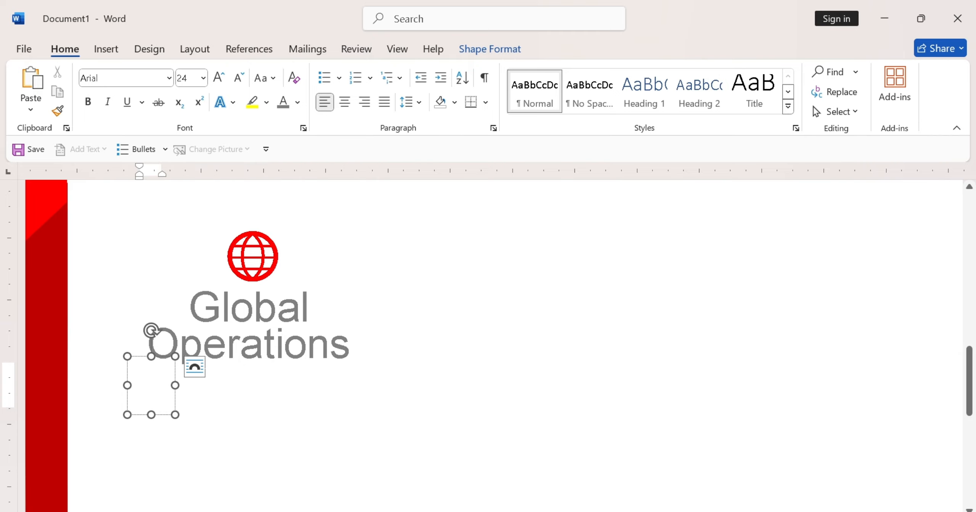
type("Lo")
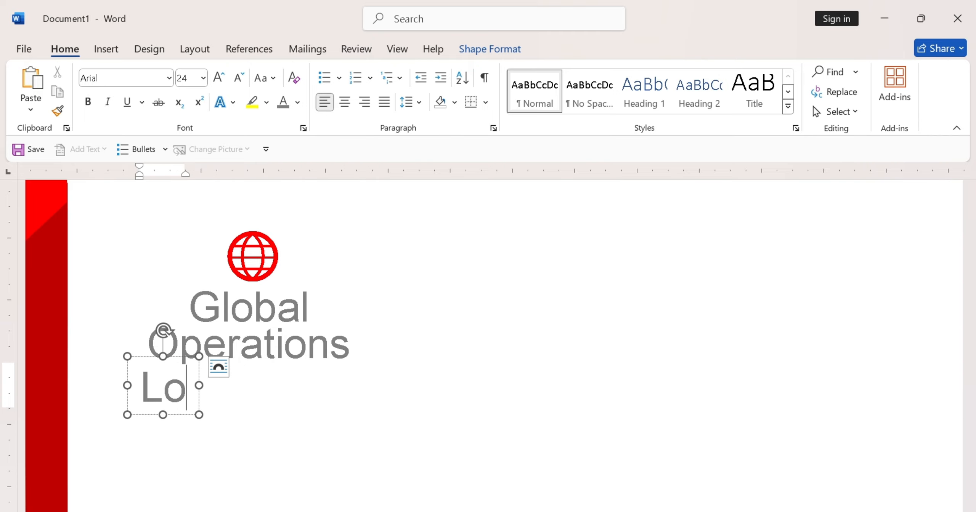
type("rem")
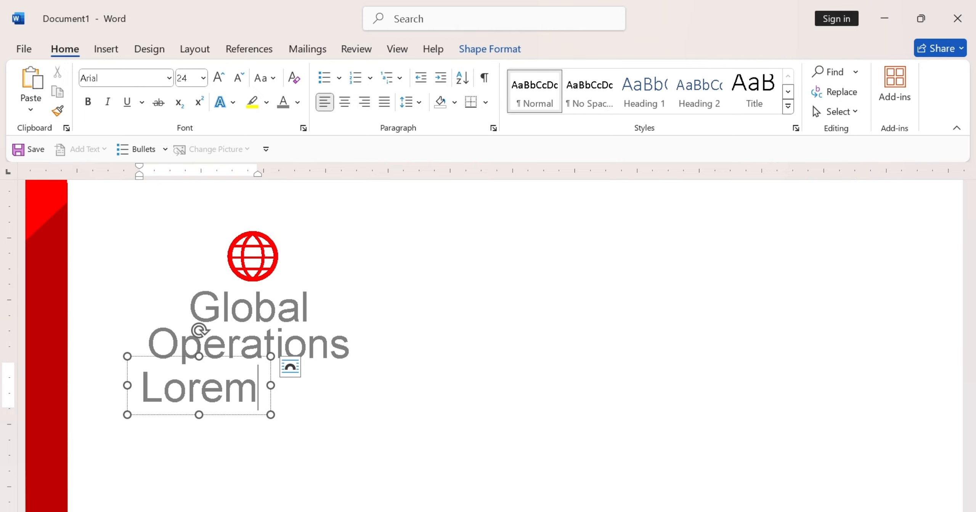
type(" Ipsum")
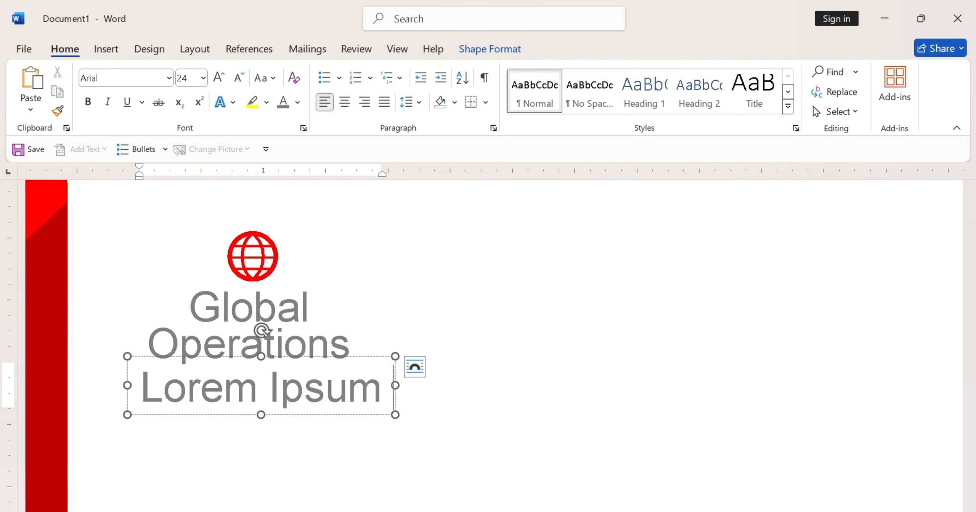
type(" d")
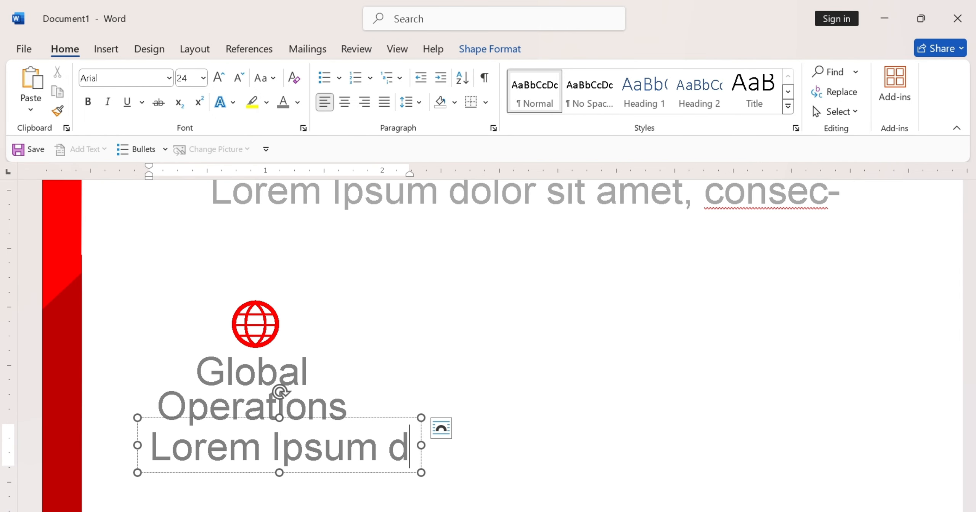
type("olor sit amet,")
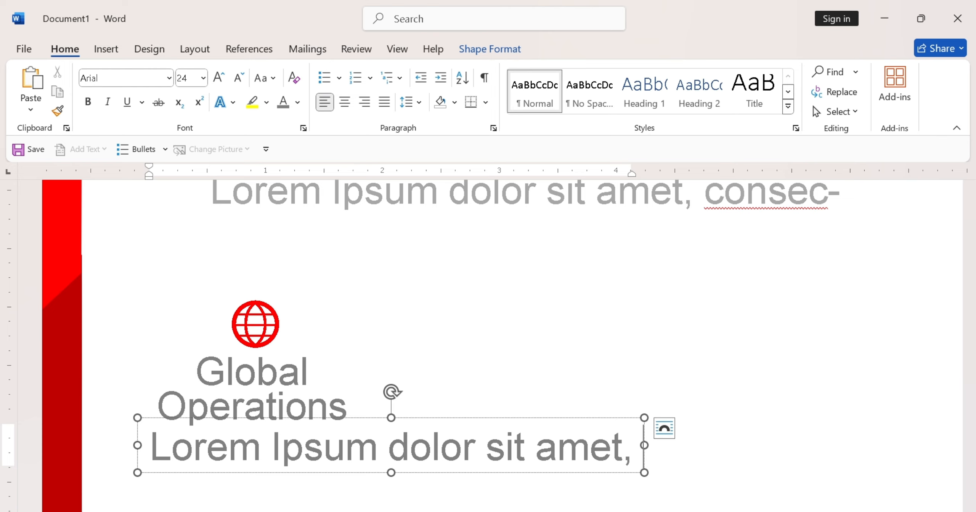
Step: Set the "Lorem Ipsum dolor sit amet," line under Operations to 12 pt and shrink its text box height to fit
triple_click(335, 429)
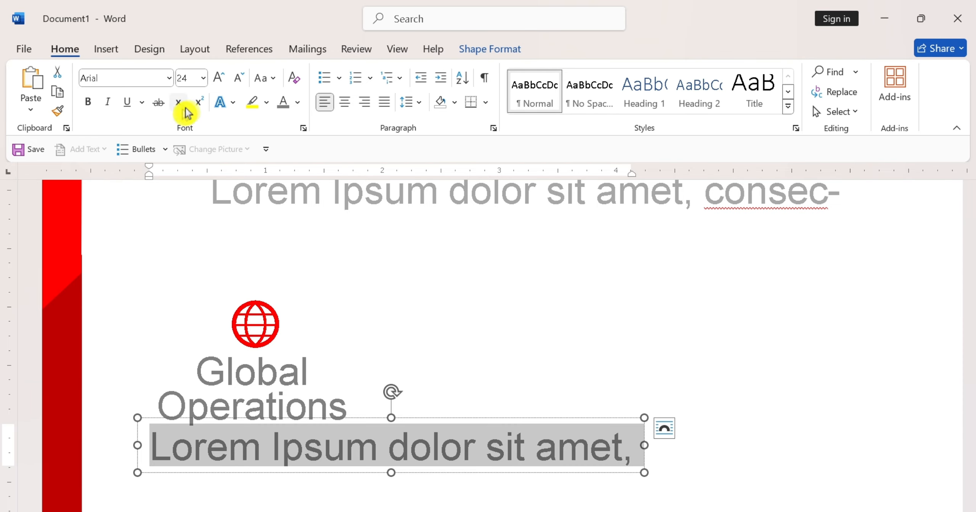
left_click(204, 78)
left_click(195, 187)
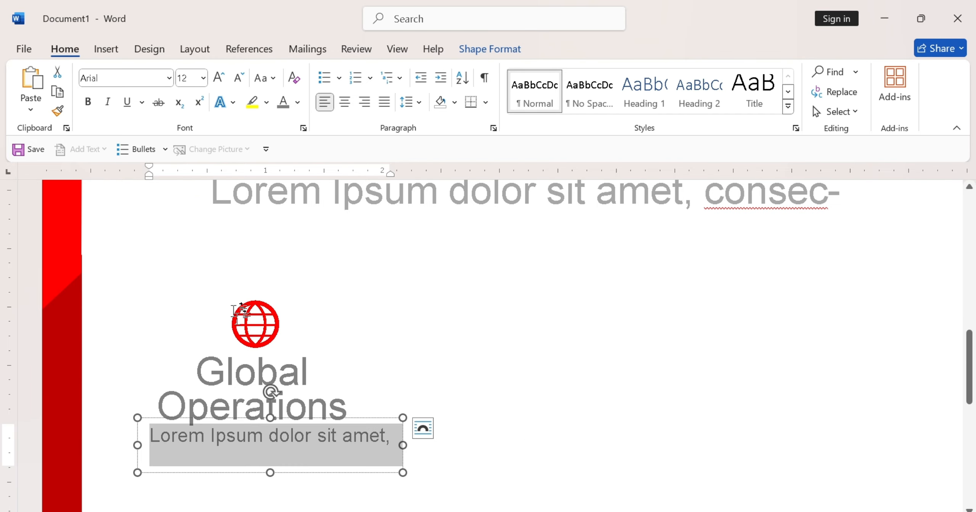
left_click(395, 442)
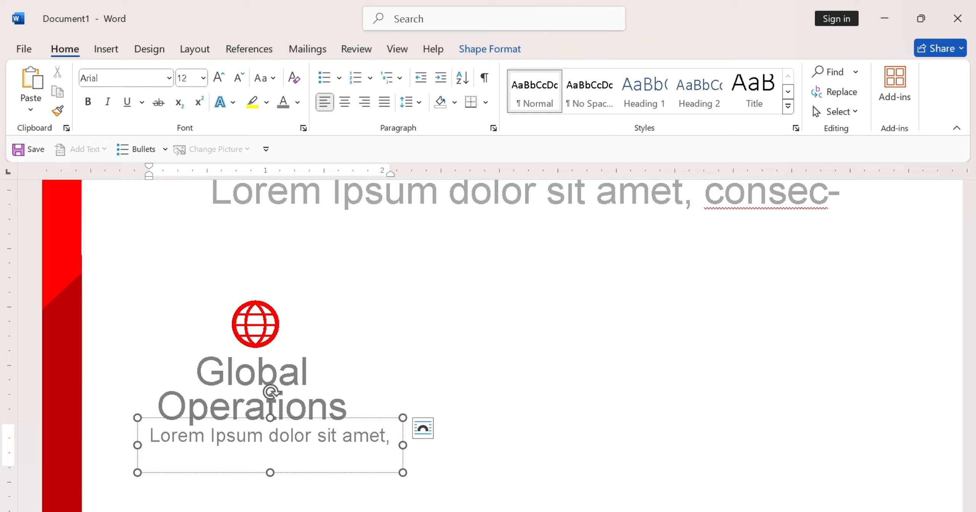
left_click_drag(268, 472, 268, 453)
key("ctrl+a")
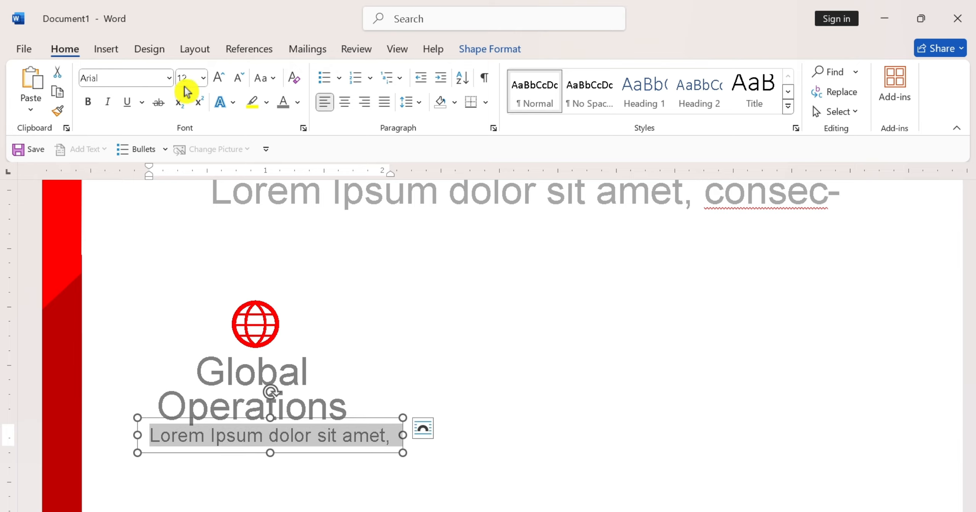
scroll(303, 445, "down", 2)
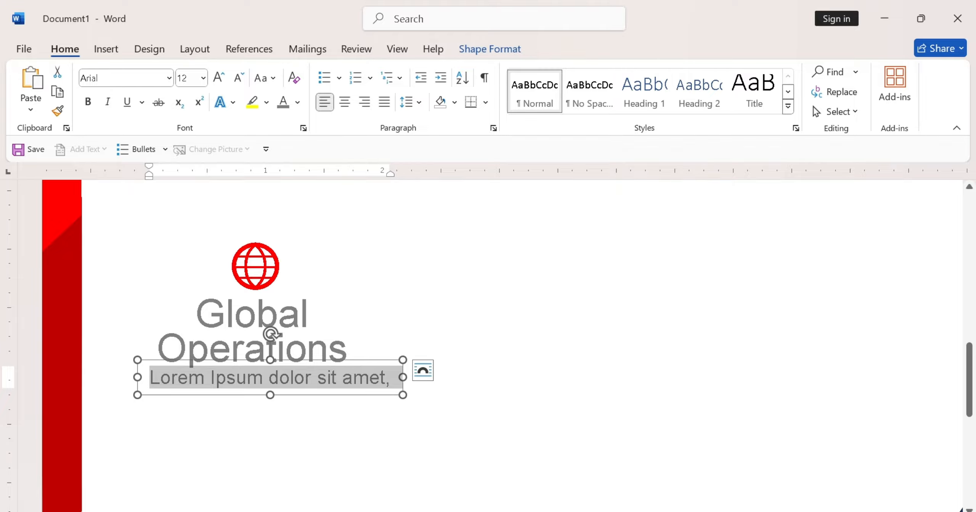
left_click(387, 388)
left_click_drag(270, 395, 270, 393)
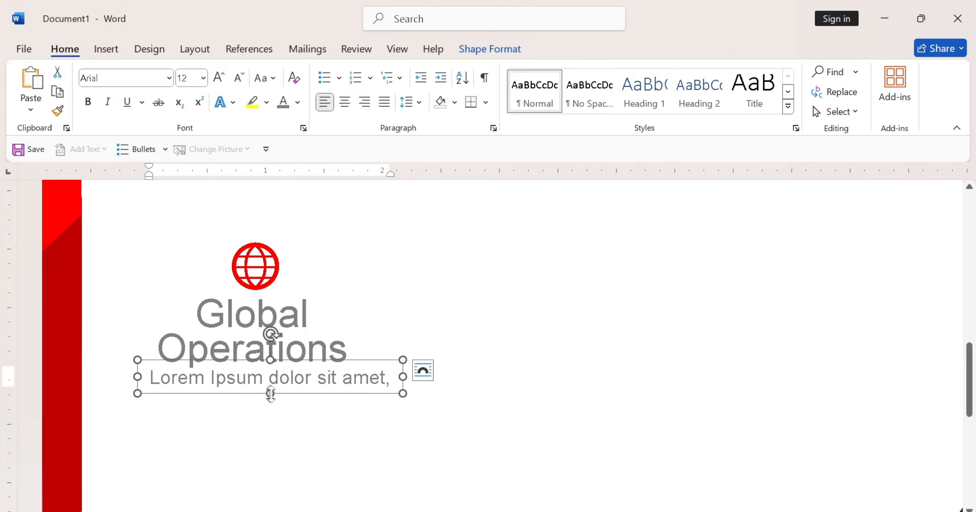
Step: Duplicate the Lorem Ipsum line directly below itself and replace the copy's text with "Interdum et malesuada fames point"
left_click(31, 83)
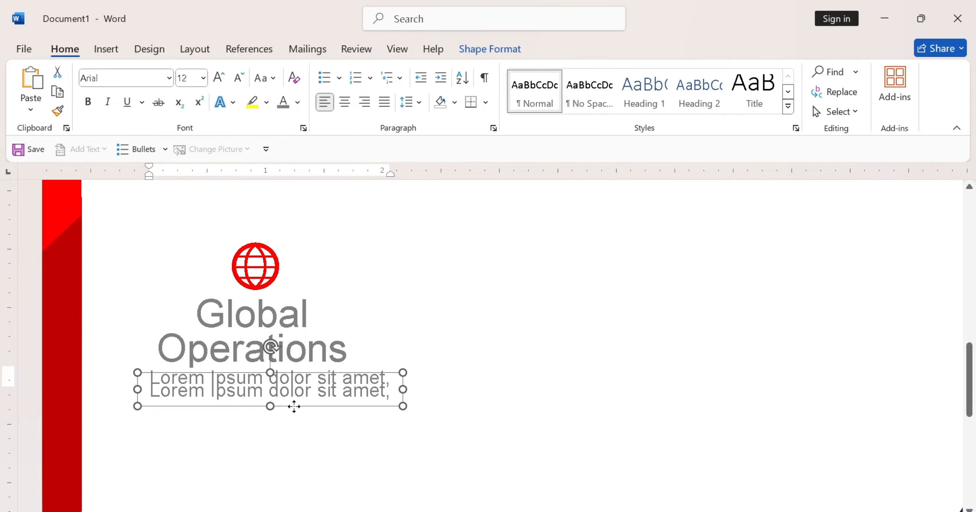
left_click_drag(293, 407, 295, 410)
left_click_drag(391, 396, 155, 390)
key("BackSpace")
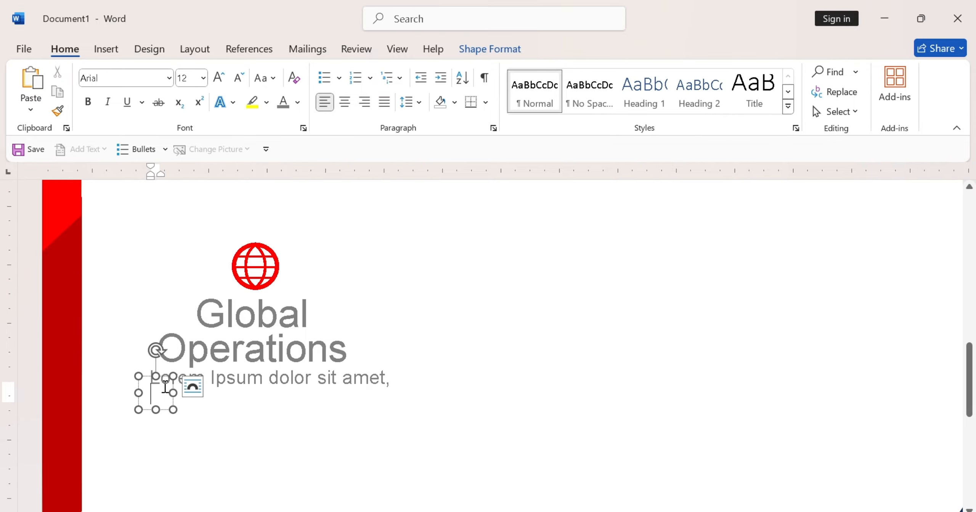
type("Interdum e")
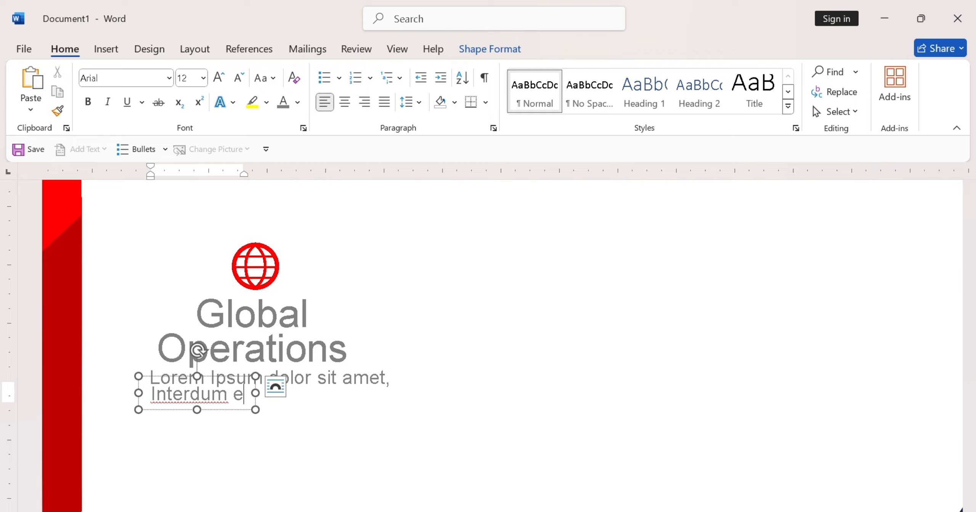
type("t malesuada")
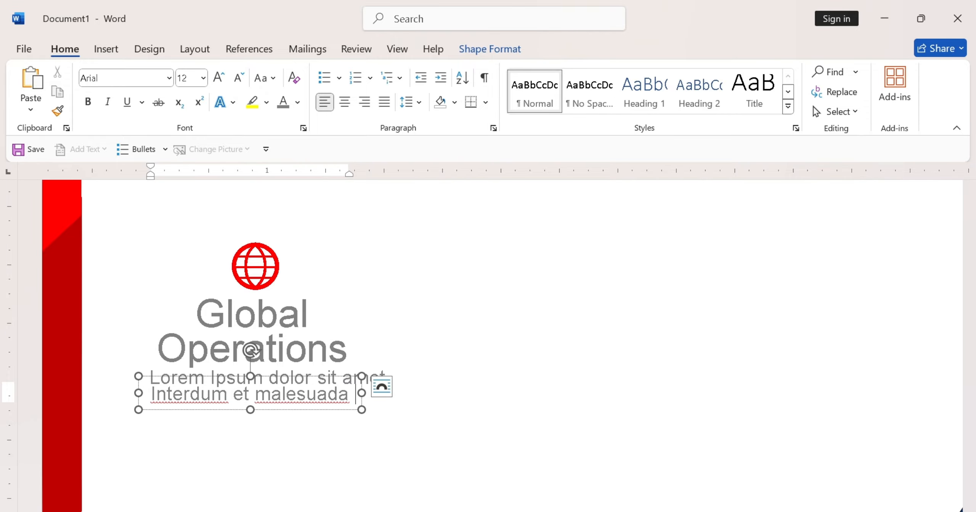
type(" fames point")
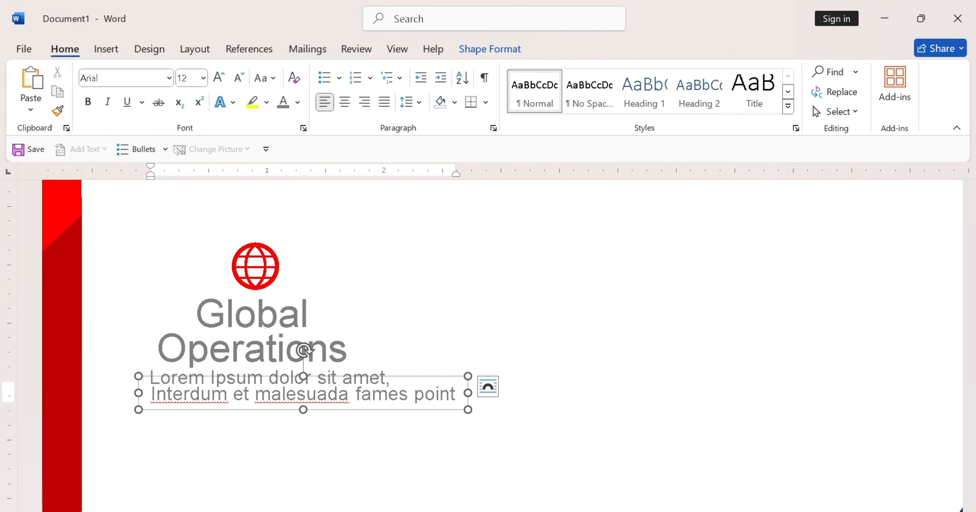
Step: Duplicate the Interdum line directly below itself and replace the copy's text with "Vivamus porta hendrerit nisi point"
left_click(32, 81)
left_click_drag(296, 409, 290, 428)
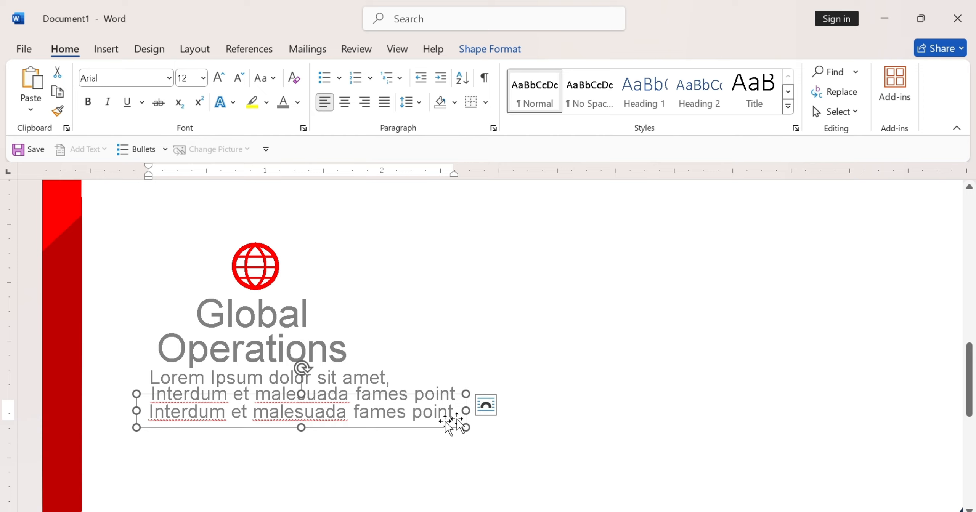
key("ctrl+a")
key("BackSpace")
type("V")
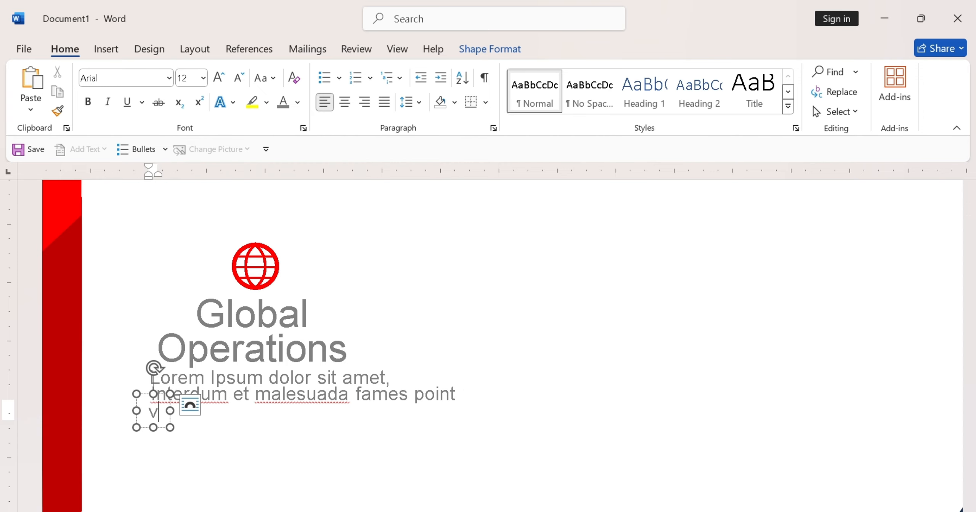
type("ivamus porta ")
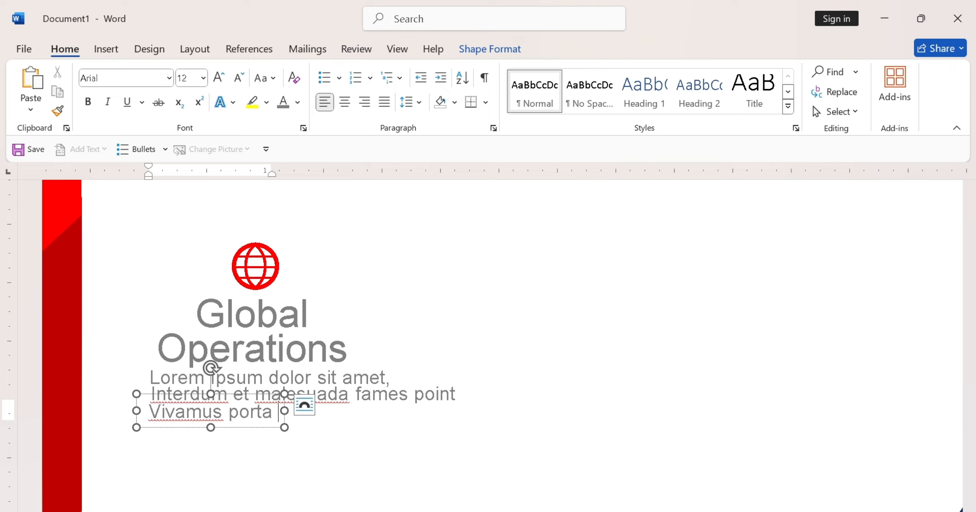
type("hendrerit nisi point")
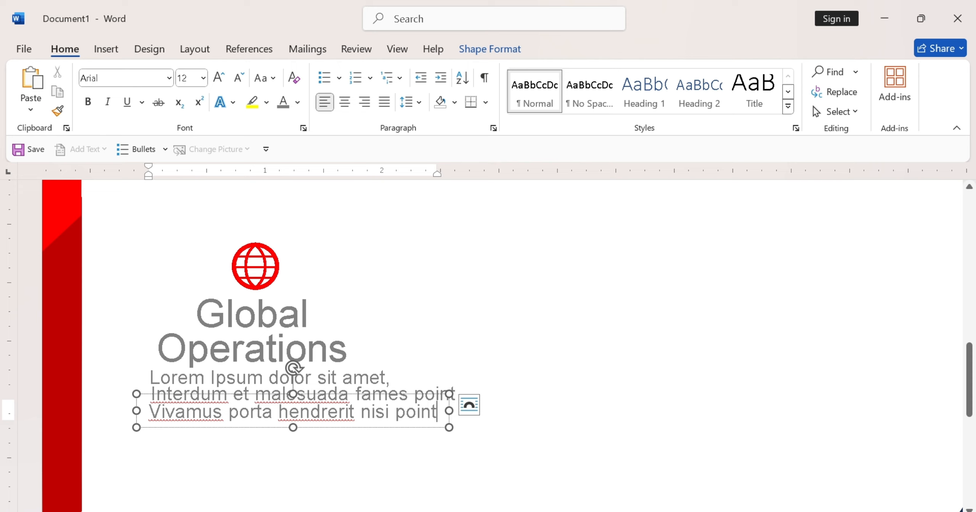
Step: Remove the word "point" from the end of the Vivamus line
left_click(377, 371)
left_click(294, 367)
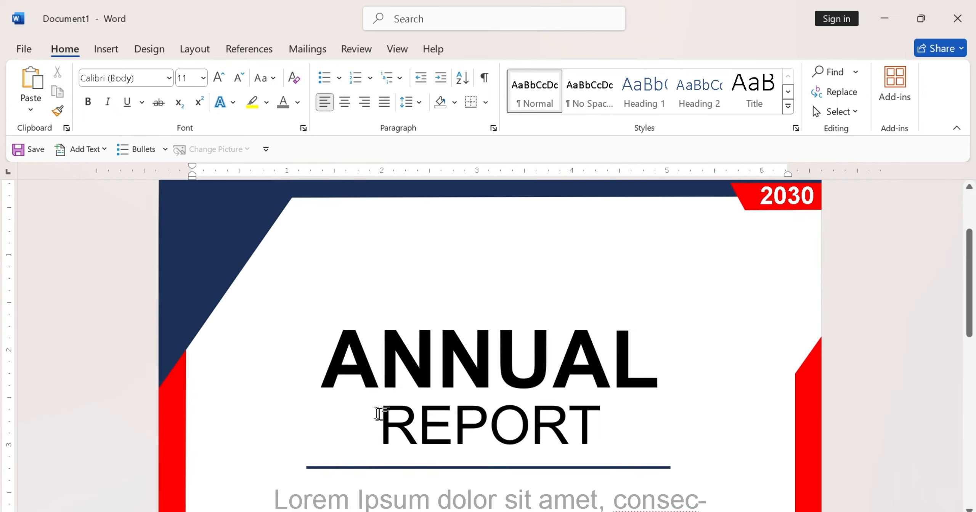
scroll(378, 414, "down", 6)
left_click(452, 409)
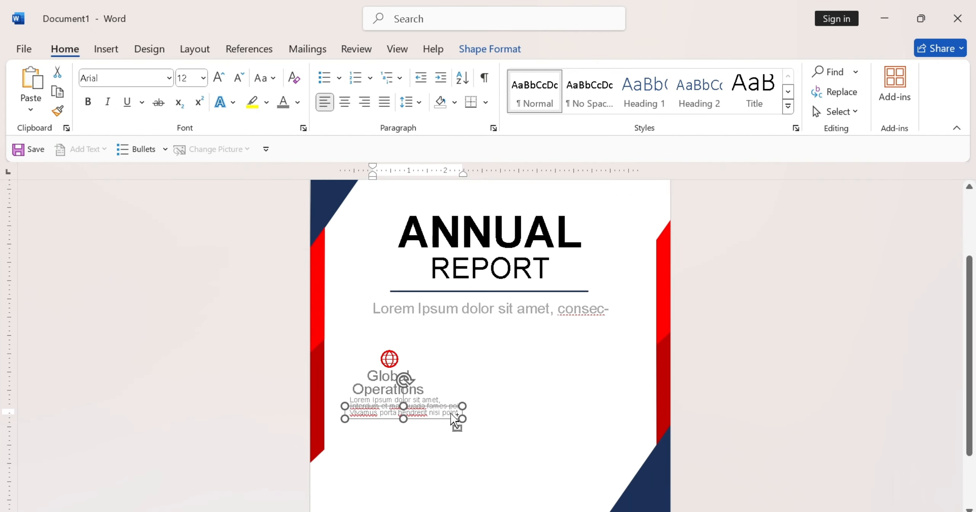
scroll(454, 414, "up", 5)
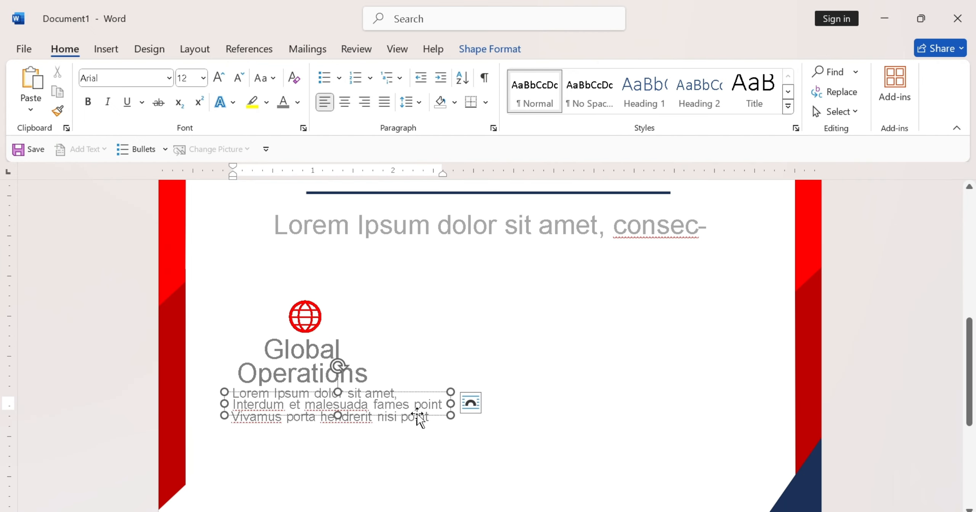
left_click(427, 421)
key("BackSpace")
key("BackSpace")
key("BackSpace")
key("BackSpace")
key("BackSpace")
key("BackSpace")
key("BackSpace")
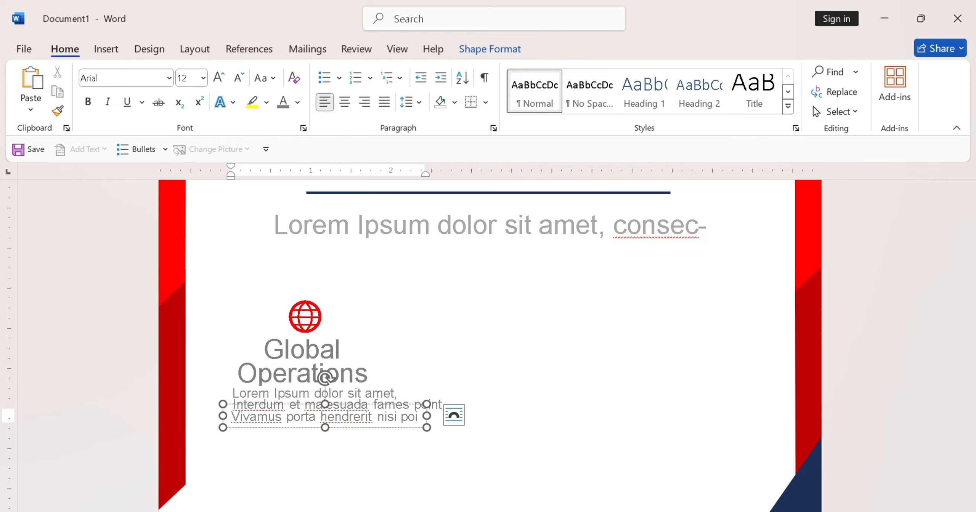
Step: Remove the word "point" from the end of the Interdum line and deselect its text box
left_click(407, 395)
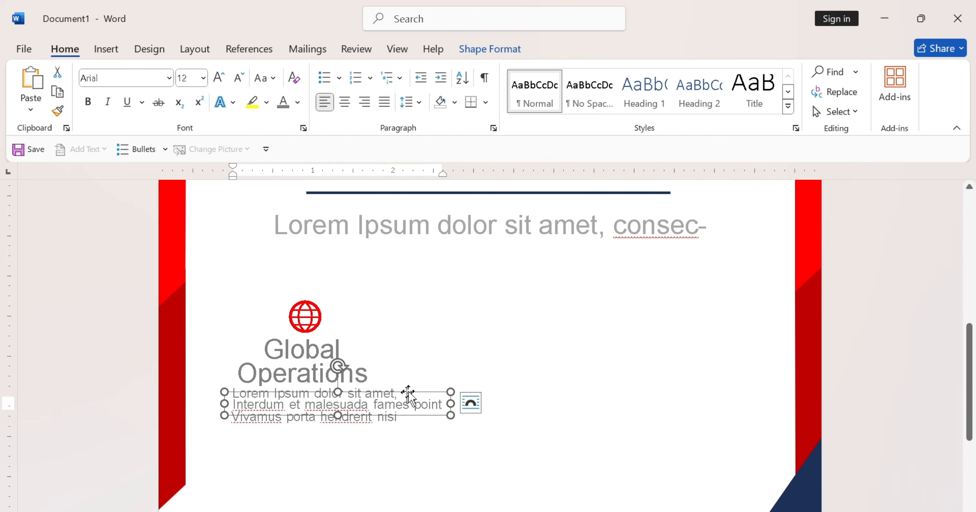
left_click(440, 405)
key("BackSpace")
key("BackSpace")
key("BackSpace")
key("BackSpace")
key("BackSpace")
key("BackSpace")
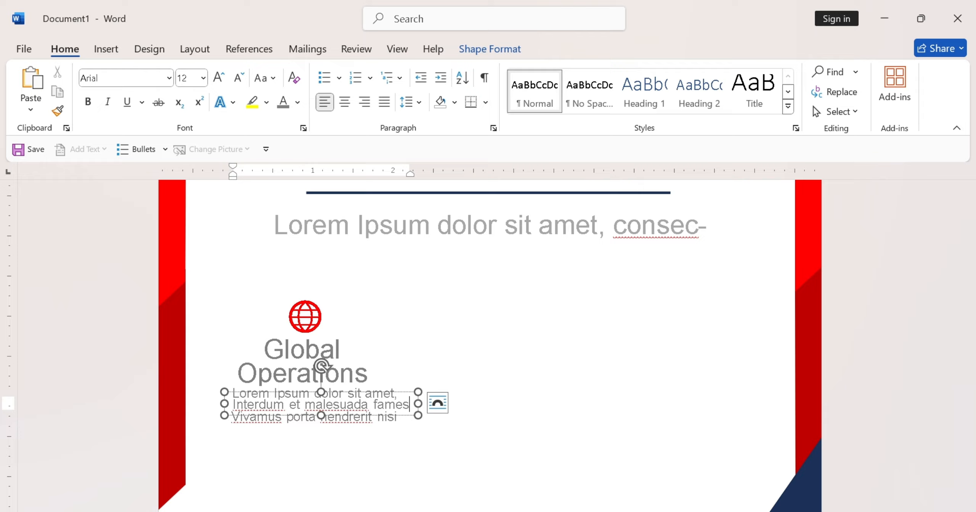
left_click(509, 431)
Step: Color the Operations text automatic black and the Global text a dark gray theme shade
scroll(509, 431, "down", 7)
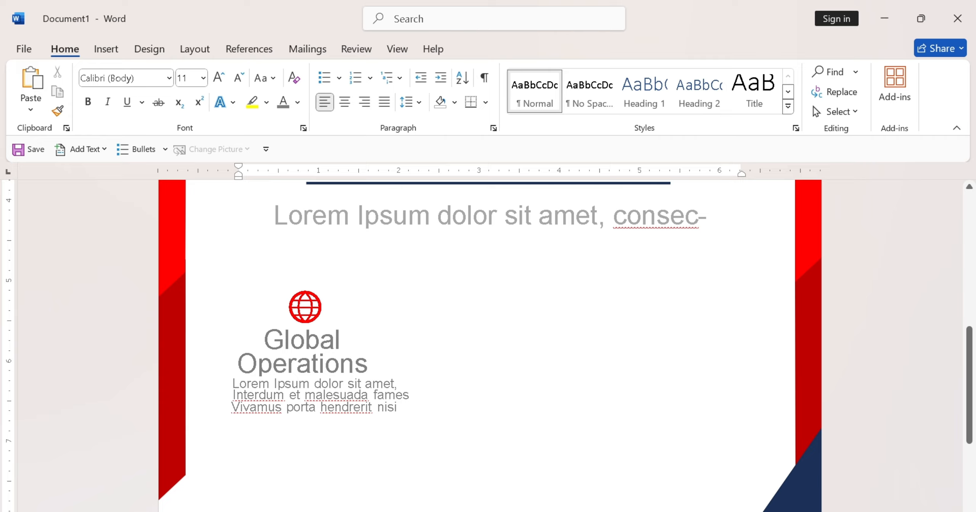
left_click(309, 345)
double_click(309, 362)
left_click(297, 103)
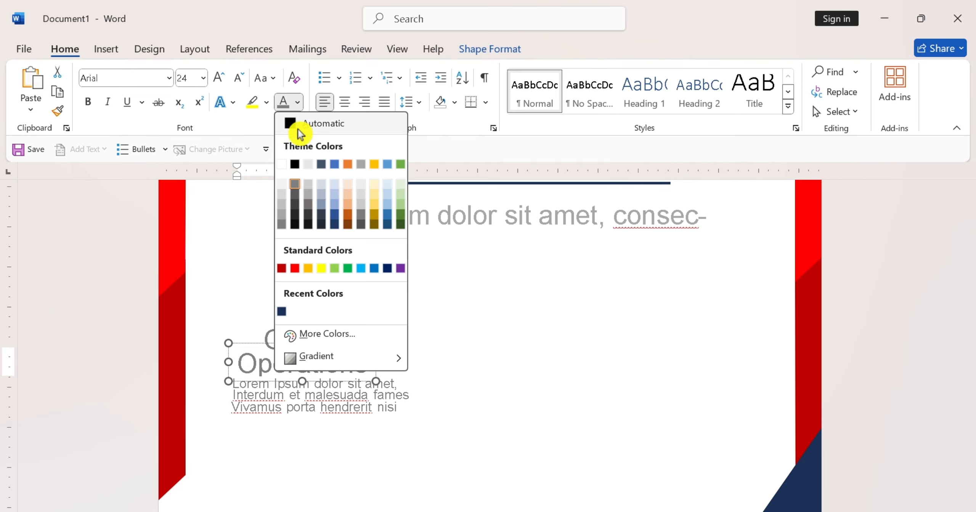
left_click(296, 124)
left_click(321, 339)
left_click(298, 102)
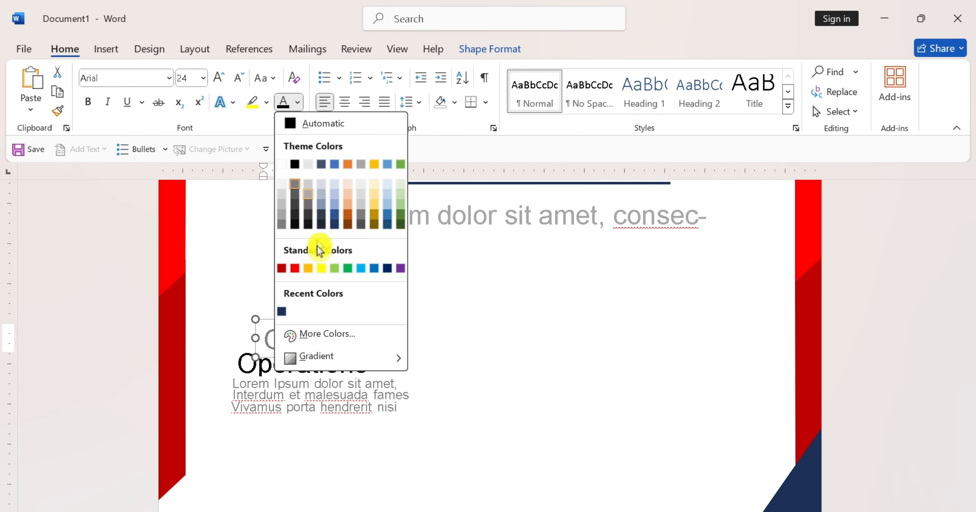
left_click(296, 204)
Step: Make the Operations text bold and set its font size to 20 pt
left_click(349, 373)
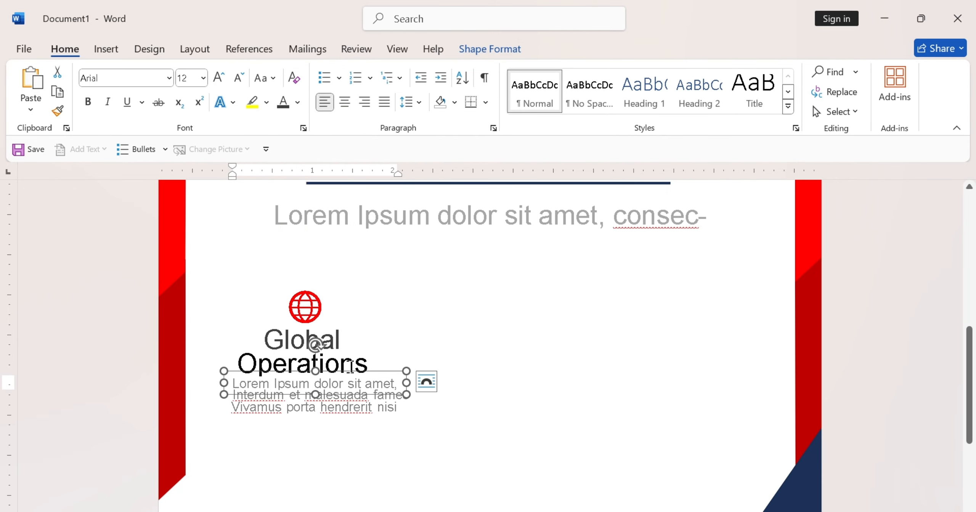
left_click_drag(368, 365, 229, 337)
left_click(91, 103)
left_click(203, 79)
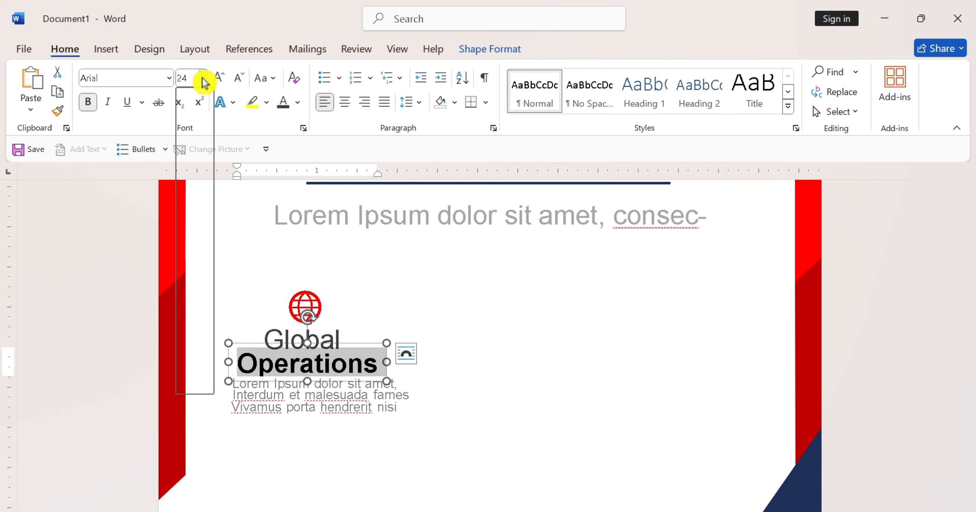
left_click(189, 252)
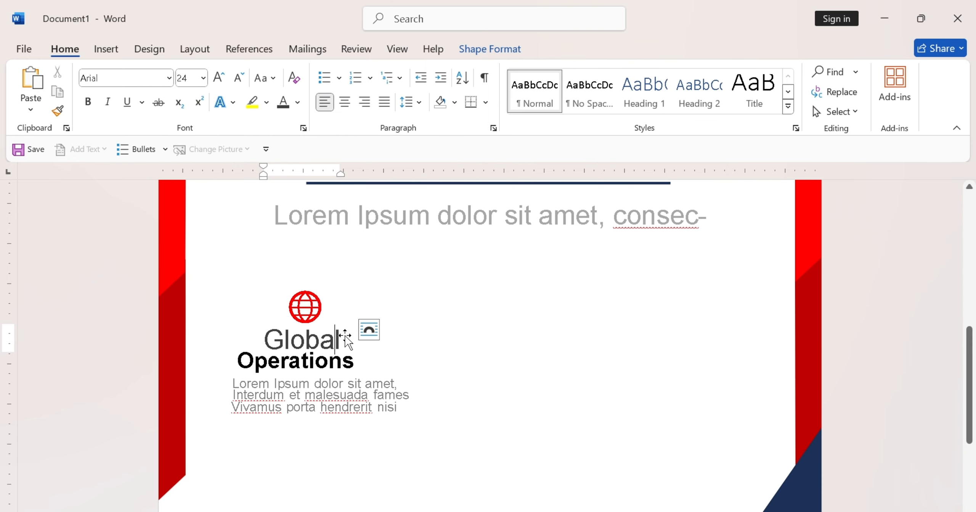
Step: Select the entire Global text above Operations
left_click_drag(349, 339, 299, 339)
key("ctrl+z")
triple_click(280, 341)
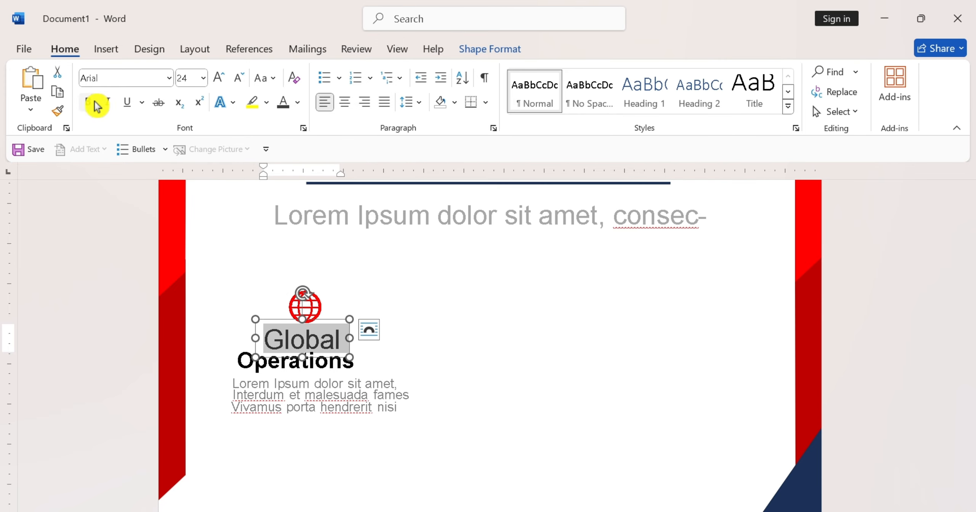
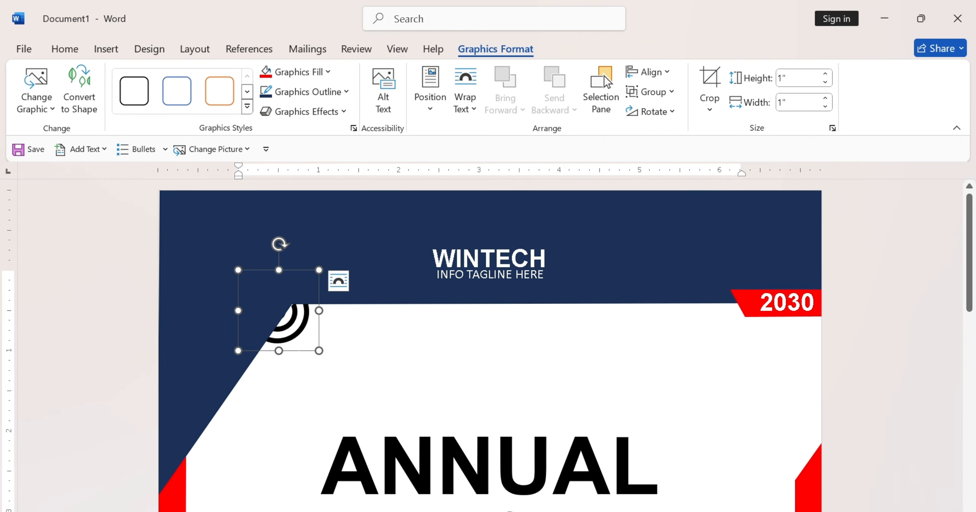
Step: Put the target icon in front of text and place it, red and 0.41" in size, above the middle Global Operations heading
left_click(463, 102)
left_click(499, 274)
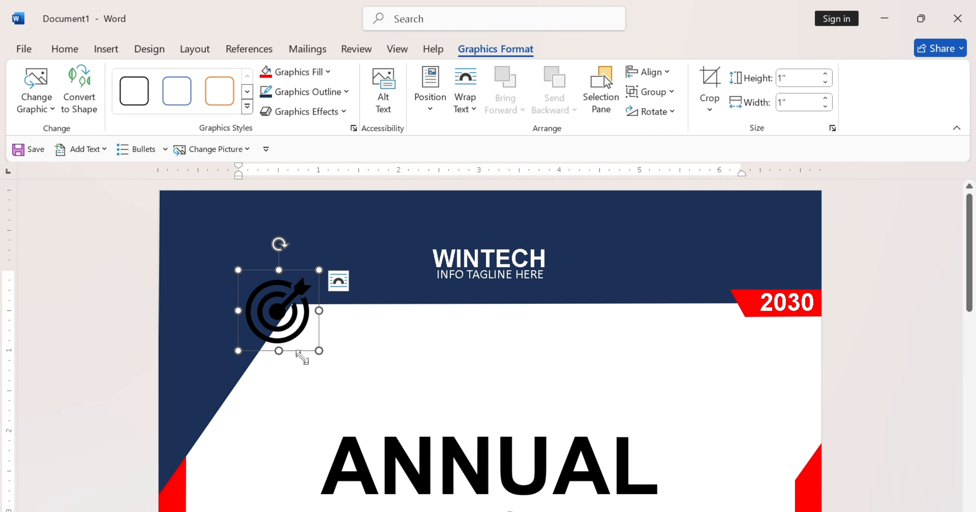
left_click_drag(300, 349, 577, 441)
scroll(562, 350, "down", 3)
left_click_drag(568, 323, 542, 496)
scroll(538, 434, "down", 5)
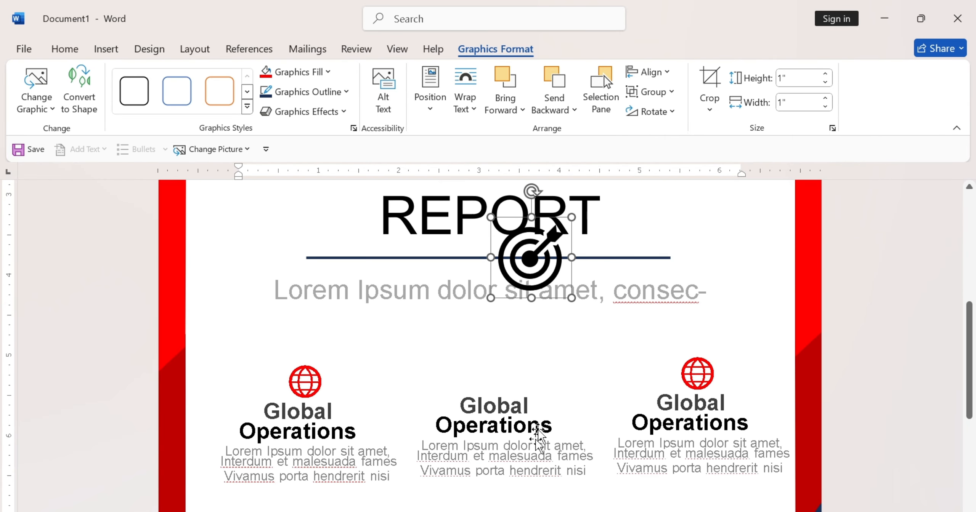
left_click_drag(546, 301, 502, 391)
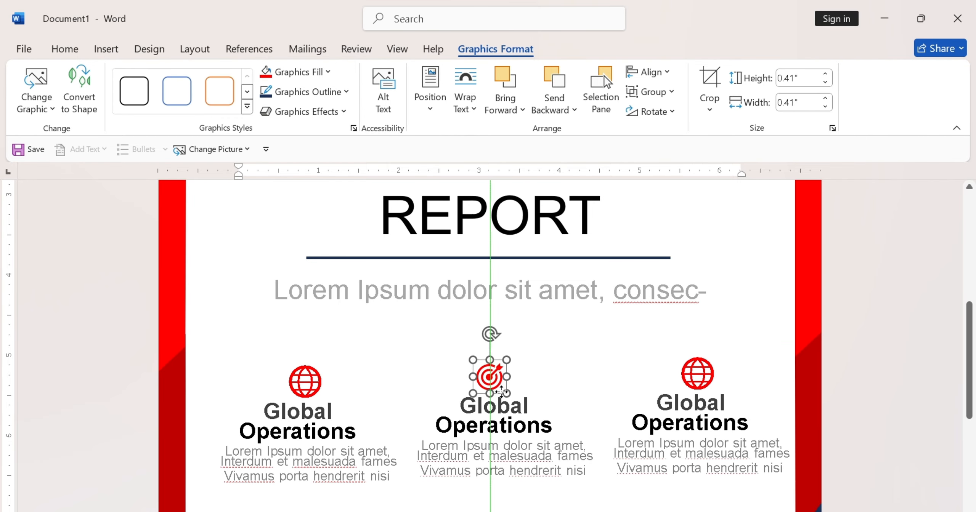
Step: Replace the word Global in the middle column's heading with "Target"
left_click(510, 417)
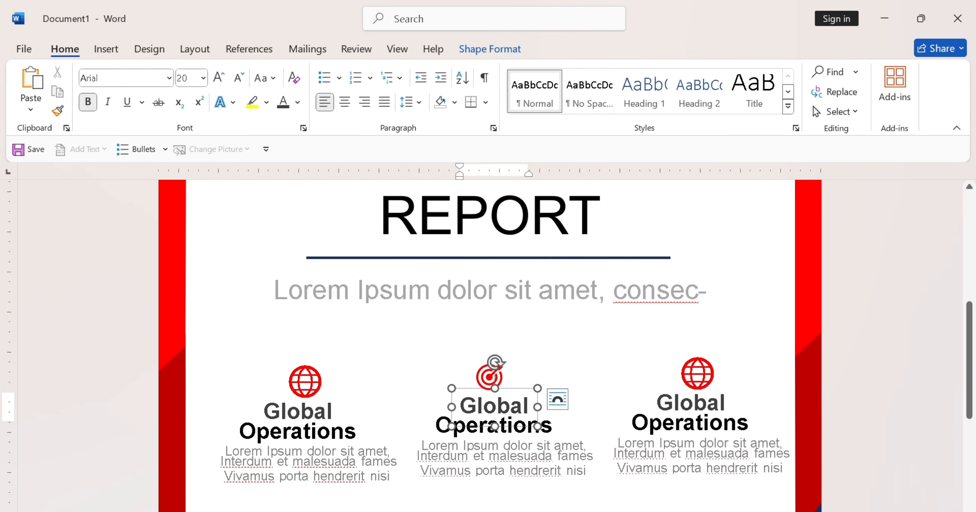
left_click_drag(538, 407, 481, 407)
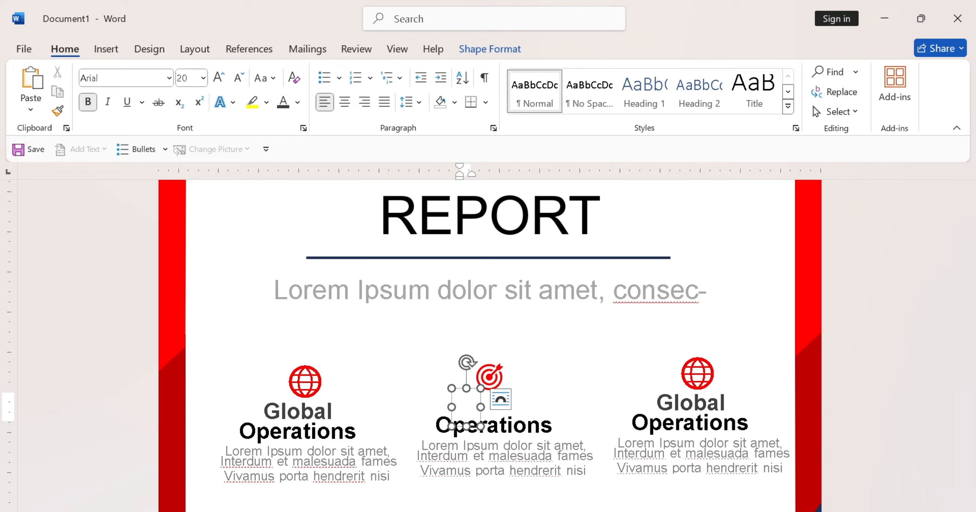
type("Target")
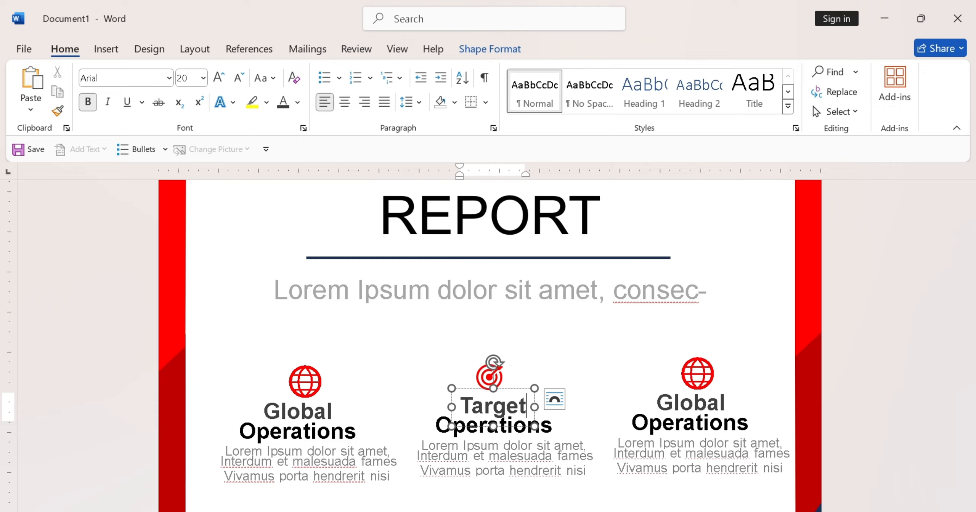
Step: Replace the word Operations in the middle column's heading with "Audience"
key("BackSpace")
key("BackSpace")
key("BackSpace")
key("BackSpace")
key("BackSpace")
key("BackSpace")
key("BackSpace")
key("BackSpace")
key("BackSpace")
key("BackSpace")
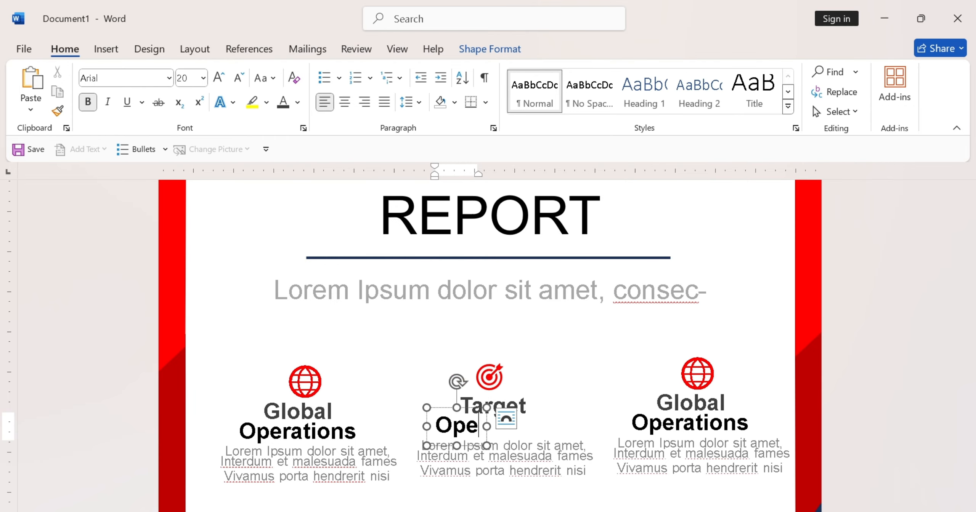
type("Audience")
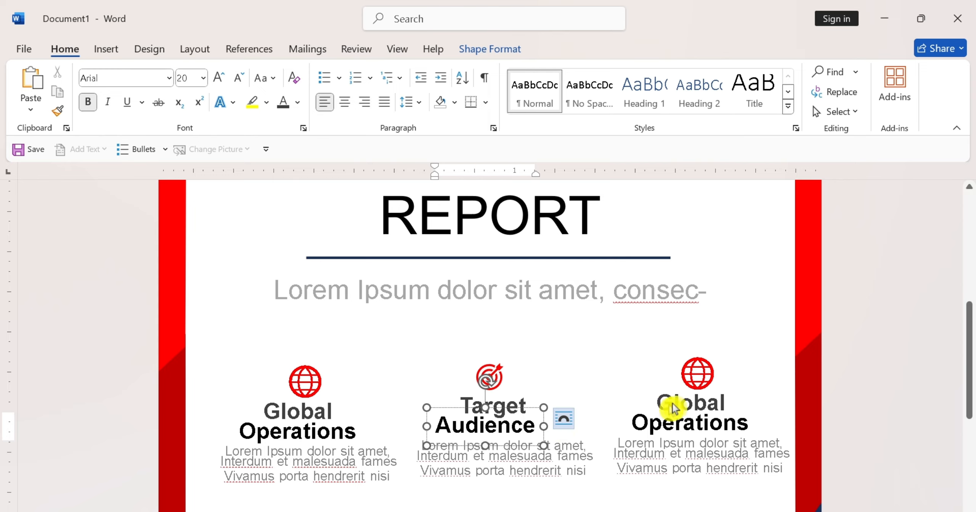
Step: Delete the globe icon above the third column's Global Operations heading and open the stock icon library
left_click(705, 374)
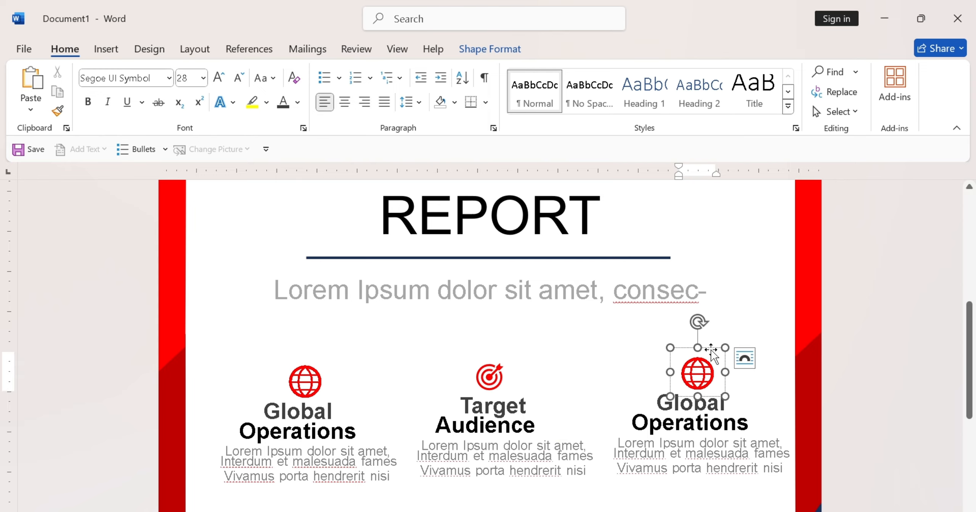
key("Delete")
scroll(496, 372, "up", 5)
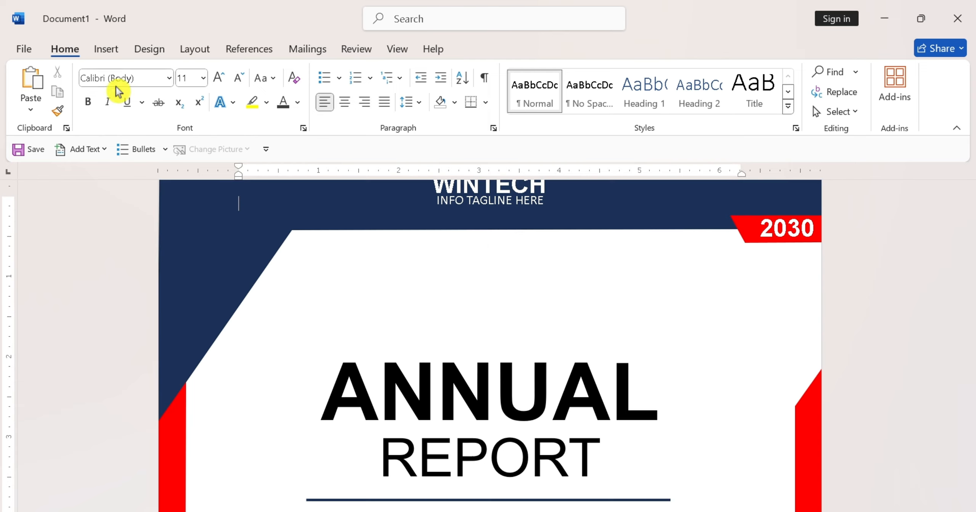
left_click(107, 49)
left_click(229, 92)
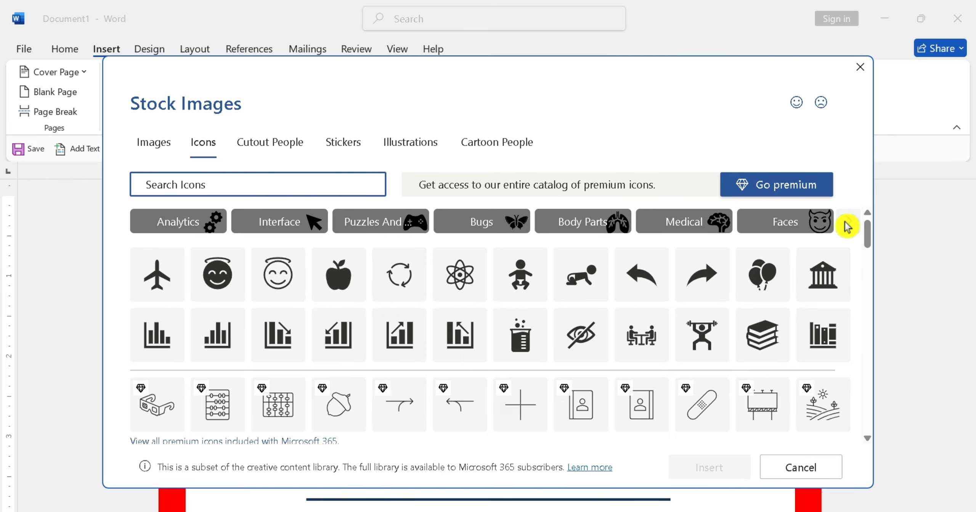
Step: Browse through the stock icon categories and return to the start of the category list
left_click(847, 227)
left_click(847, 226)
left_click(847, 226)
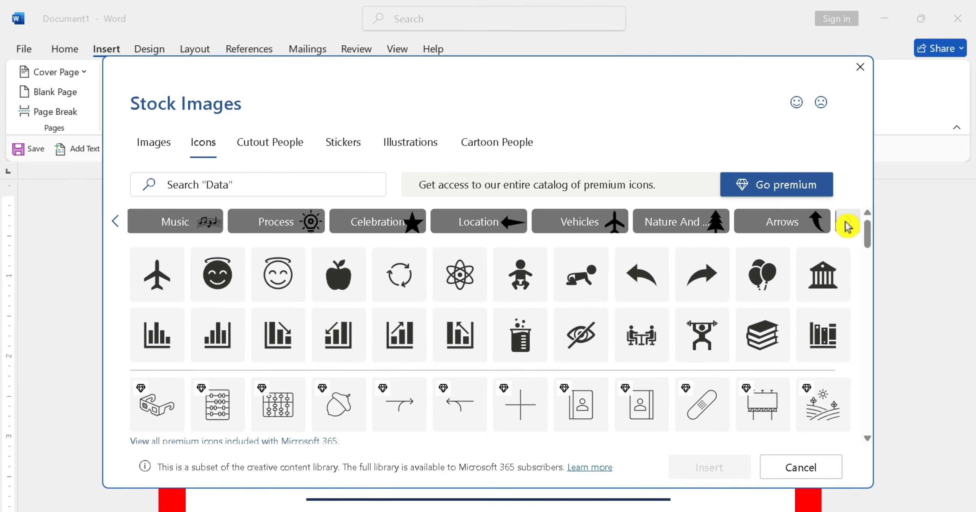
left_click(847, 227)
left_click(847, 226)
left_click(847, 227)
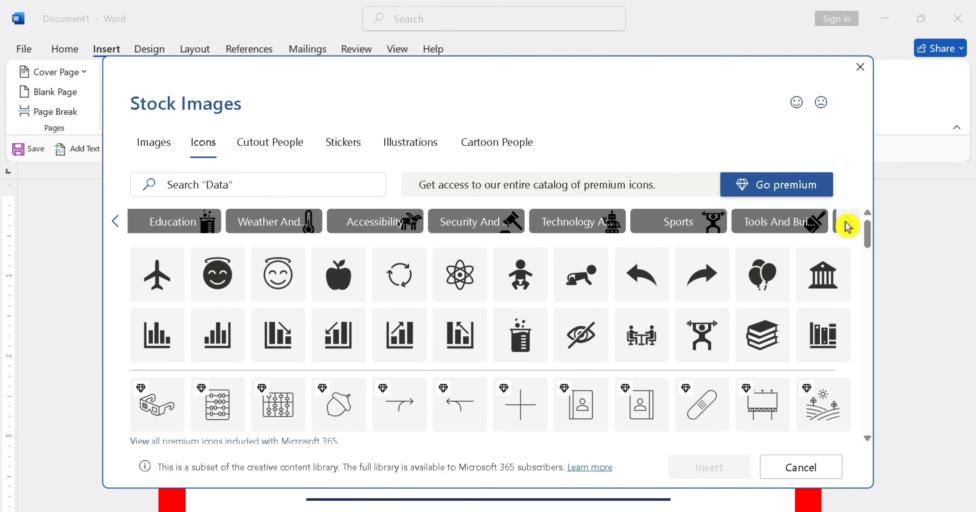
left_click(847, 226)
left_click(847, 227)
left_click(847, 226)
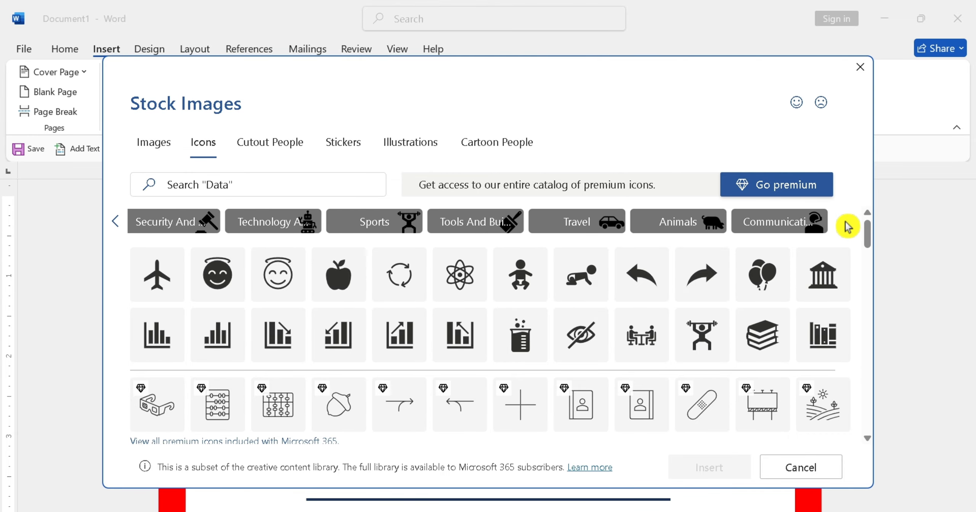
left_click(111, 227)
left_click(111, 227)
left_click(111, 226)
left_click(112, 226)
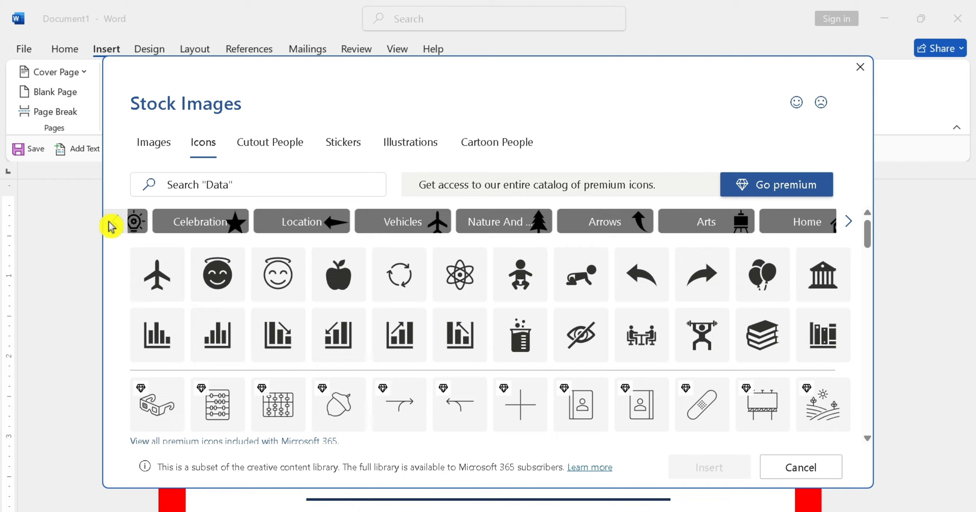
left_click(111, 226)
left_click(111, 227)
left_click(111, 226)
left_click(111, 227)
left_click(111, 227)
left_click(111, 226)
left_click(110, 225)
left_click(110, 226)
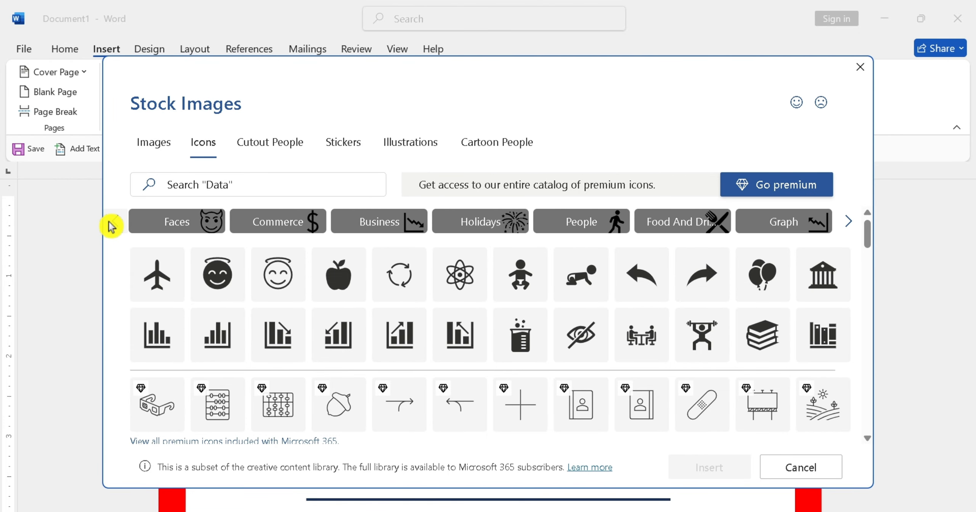
left_click(110, 226)
left_click(111, 225)
left_click(110, 225)
left_click(111, 226)
left_click(110, 226)
Step: Insert the single gear icon from the Analytics category and put it in front of text
left_click(149, 227)
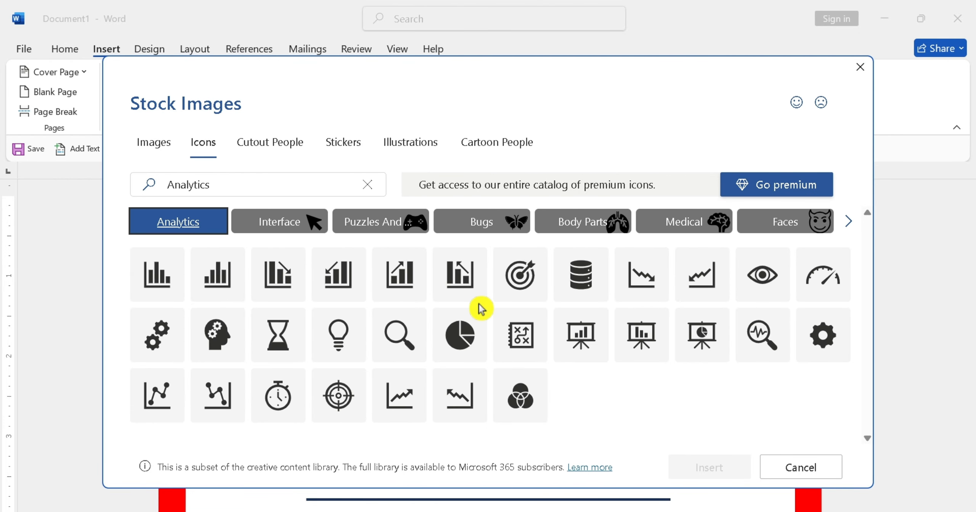
left_click(834, 341)
left_click(722, 474)
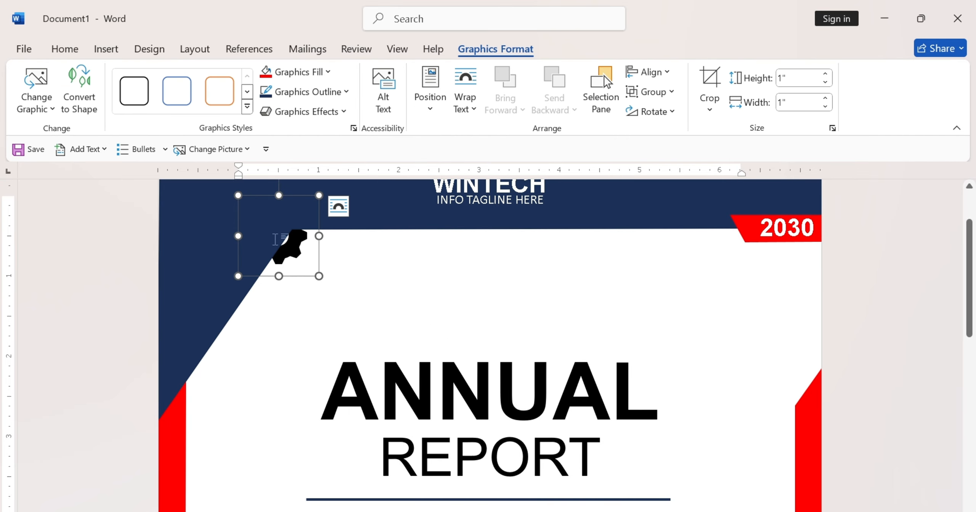
left_click(476, 91)
left_click(496, 264)
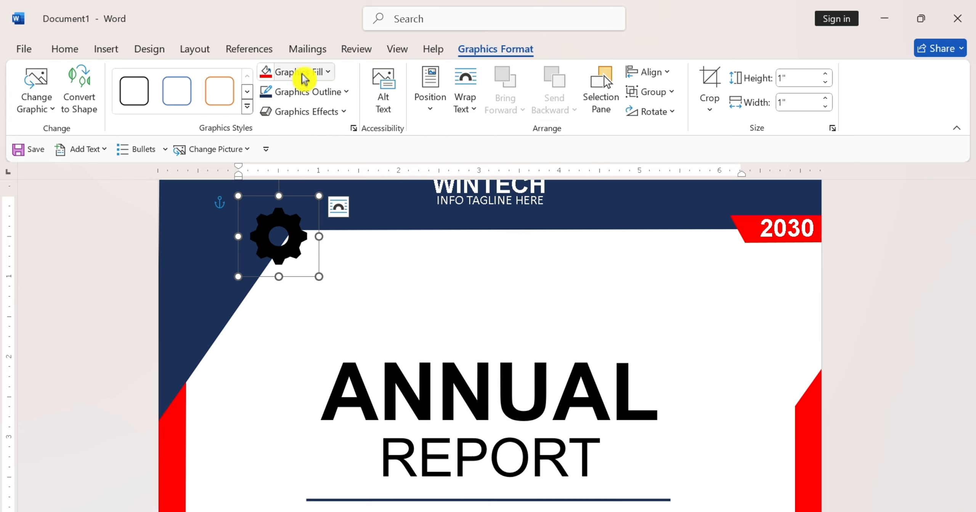
Step: Fill the gear icon red, shrink it to about 0.46" and place it above the third column's Global Operations heading
left_click(299, 75)
left_click_drag(287, 261, 498, 404)
scroll(498, 404, "down", 3)
left_click_drag(504, 235, 697, 468)
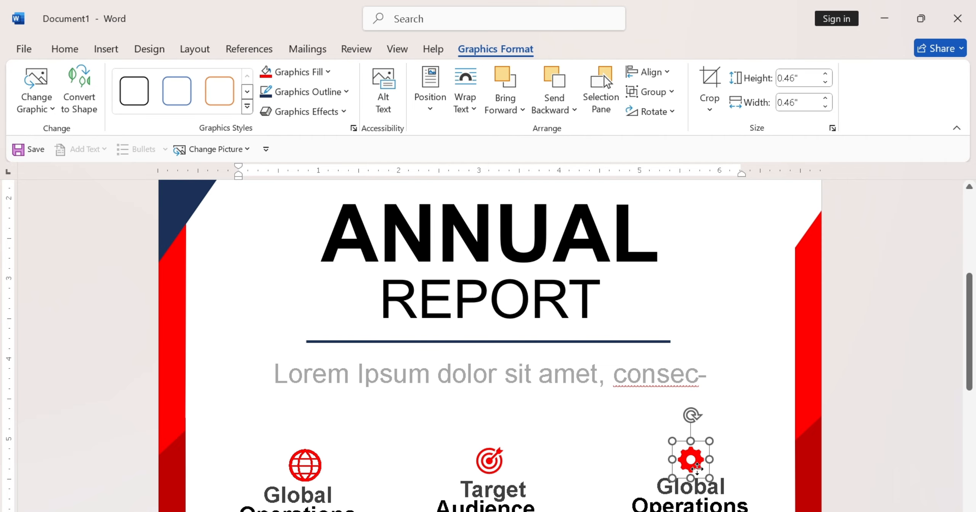
Step: Draw a vertical line about 1.65" long between the Global Operations and Target Audience columns
scroll(686, 453, "down", 3)
left_click(309, 350)
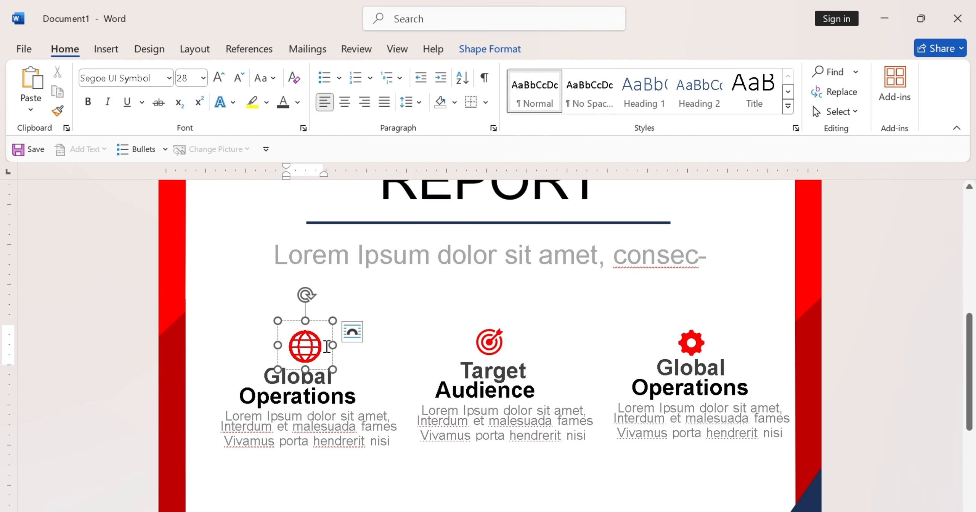
left_click(97, 52)
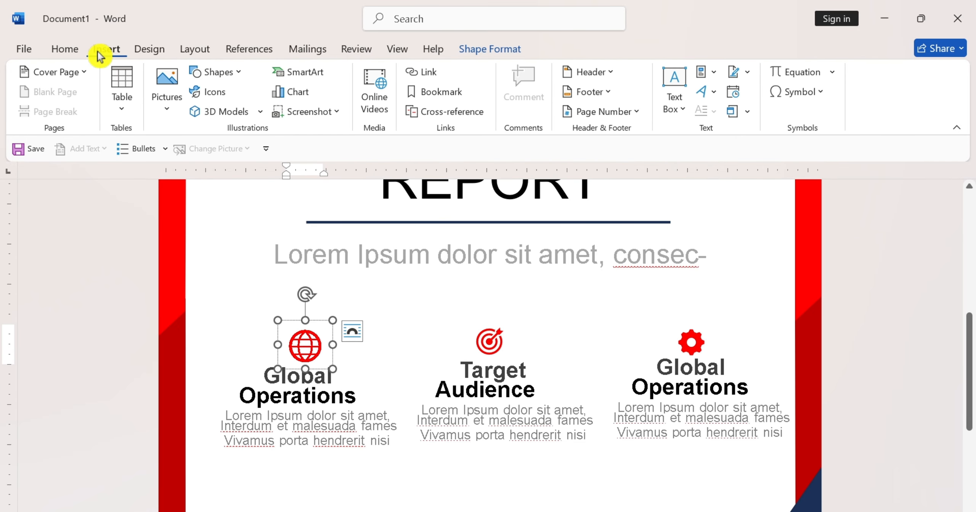
left_click(226, 73)
left_click(219, 116)
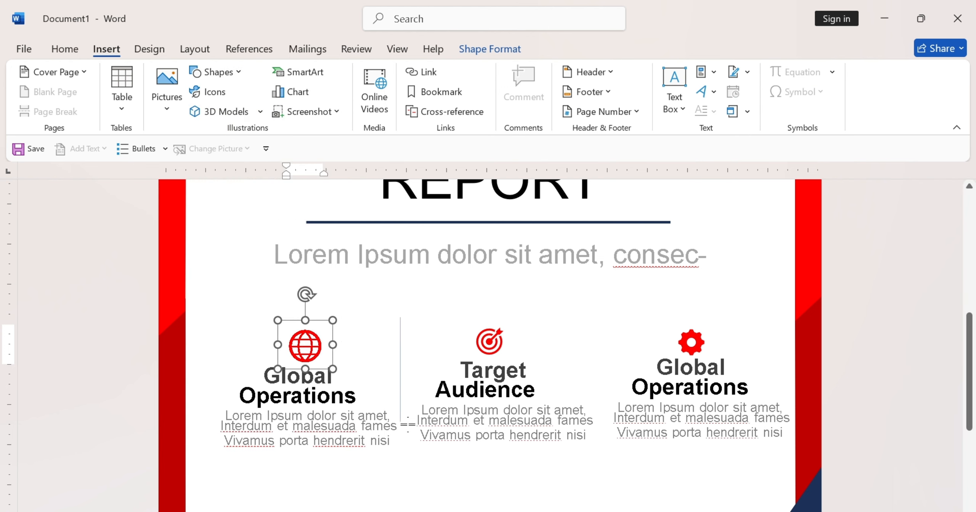
left_click_drag(400, 405, 414, 405)
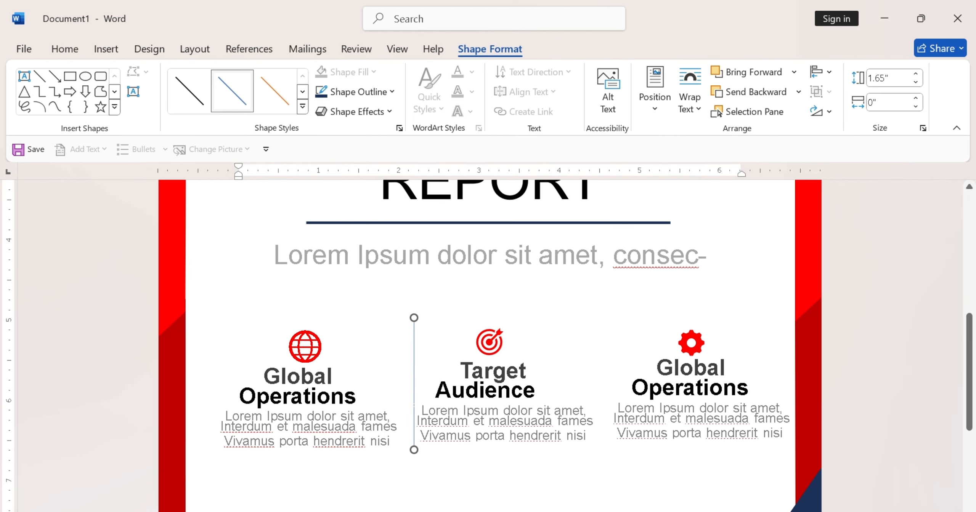
Step: Give the vertical divider line a red outline with a 3 pt weight
left_click(381, 94)
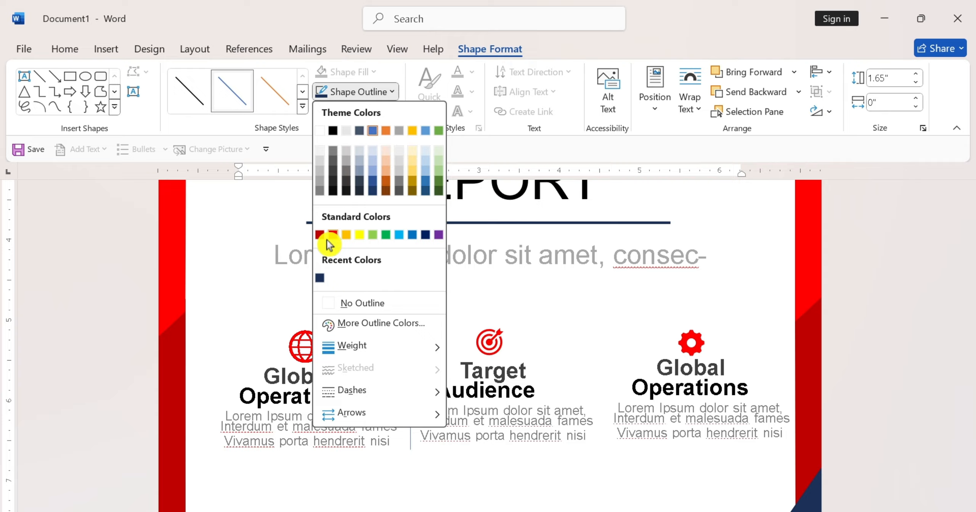
left_click(333, 235)
left_click(344, 95)
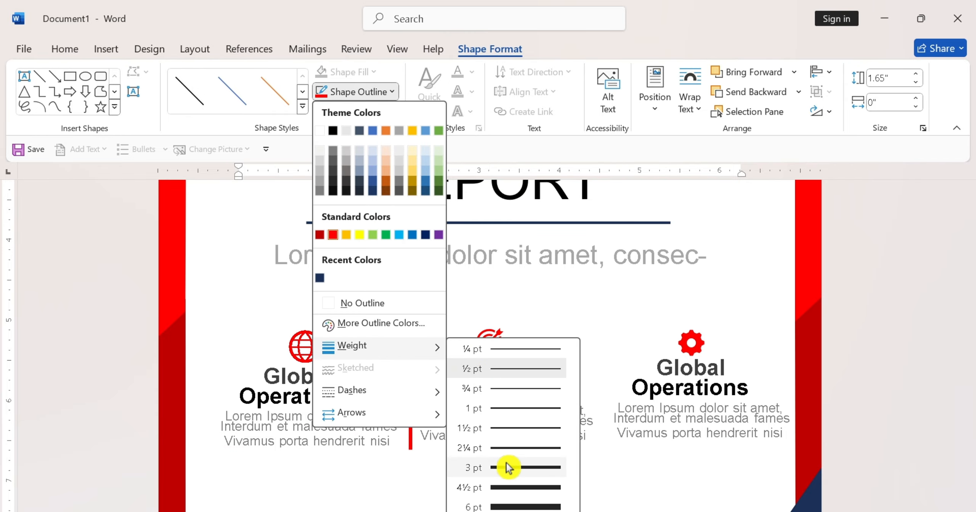
left_click(508, 463)
Step: Duplicate the red divider line and place the copy between the middle and third columns
left_click(65, 49)
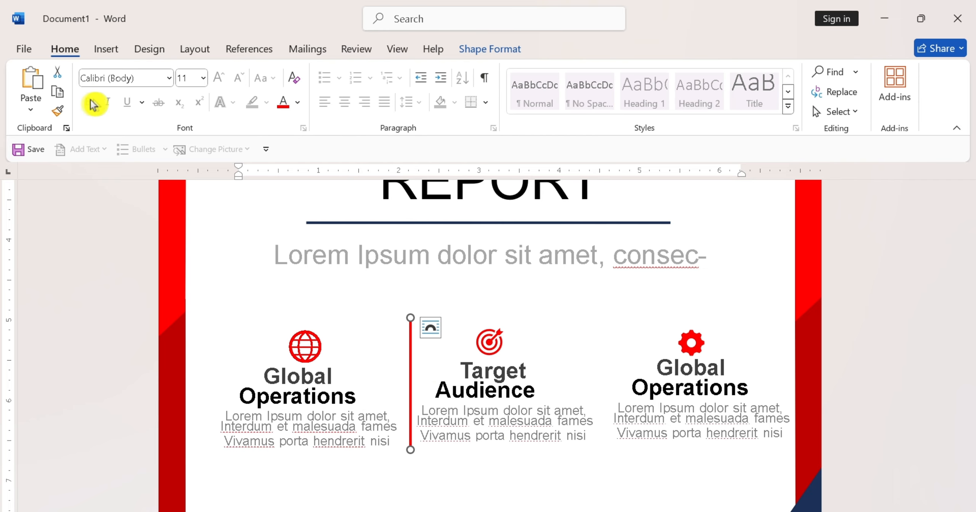
left_click(31, 84)
left_click_drag(423, 362, 580, 358)
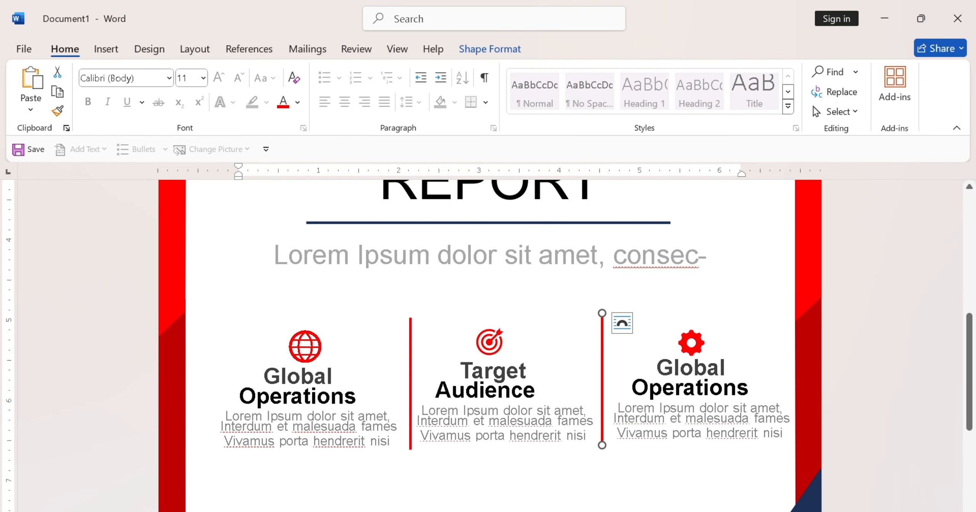
Step: Copy the REPORT text box and place the duplicate in the empty area below the three columns
scroll(514, 310, "up", 1)
left_click(509, 218)
left_click(518, 255)
left_click(57, 91)
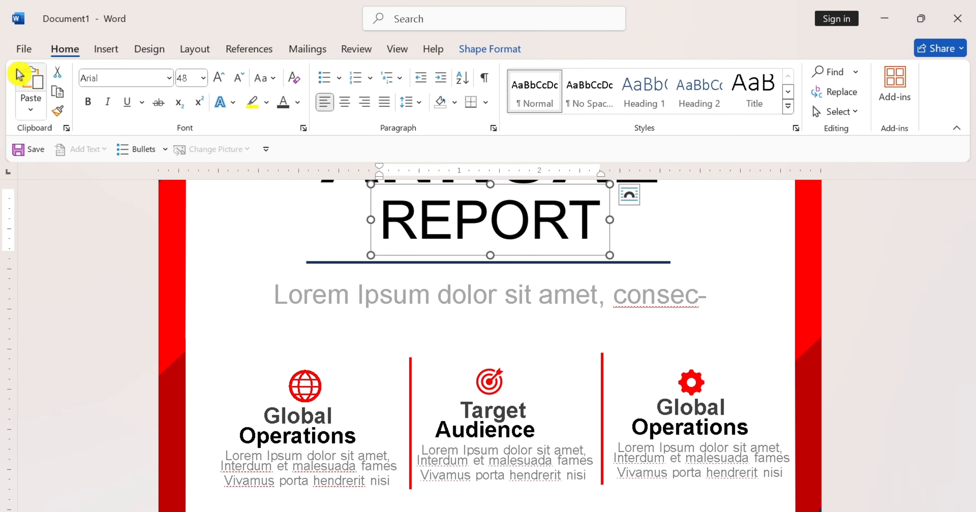
left_click(23, 76)
left_click_drag(542, 256, 516, 421)
scroll(534, 404, "down", 4)
scroll(510, 424, "down", 3)
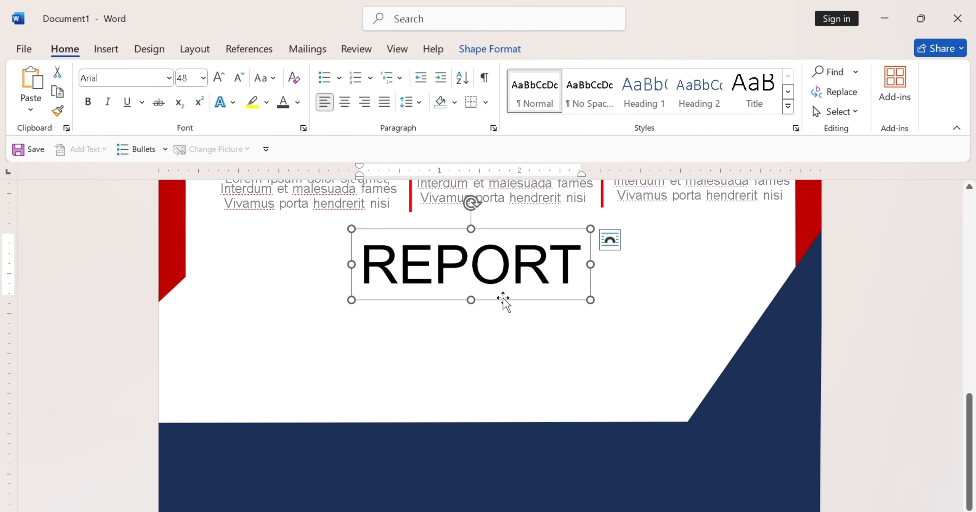
Step: Replace the copied REPORT text with "BUSINESS" at a font size of 36 pt
scroll(503, 298, "up", 2)
left_click_drag(582, 341, 396, 343)
left_click(392, 338)
key("ctrl+a")
key("BackSpace")
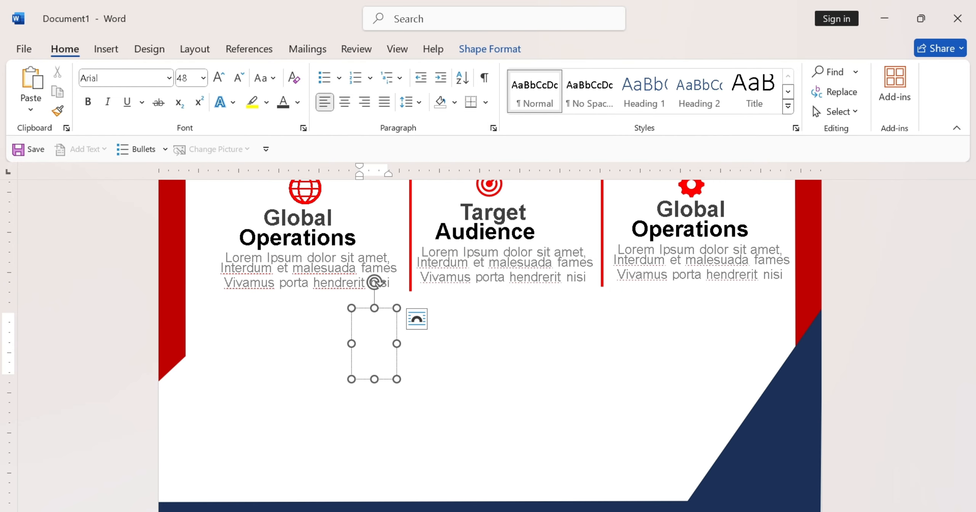
left_click(204, 77)
left_click(189, 342)
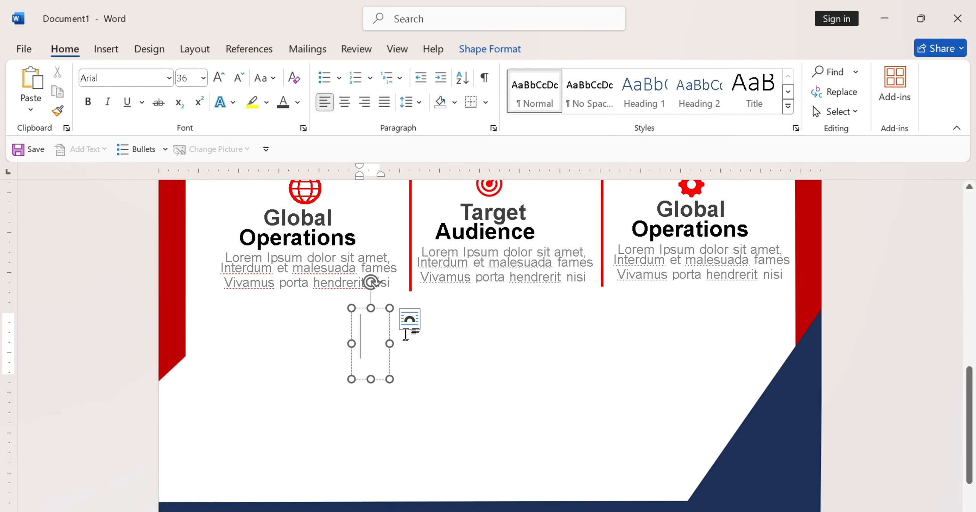
type("b")
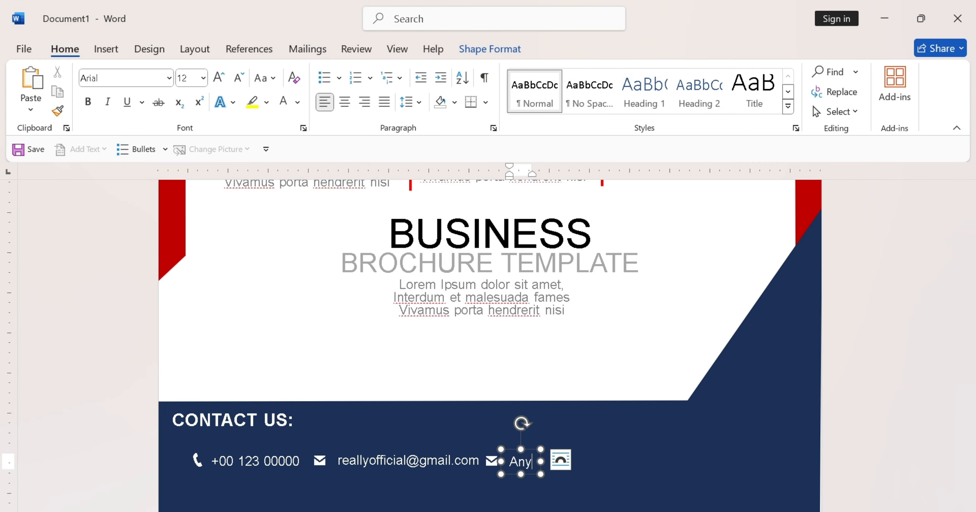
Step: Complete the street address and city in the contact line after the e-mail address
type("where st.")
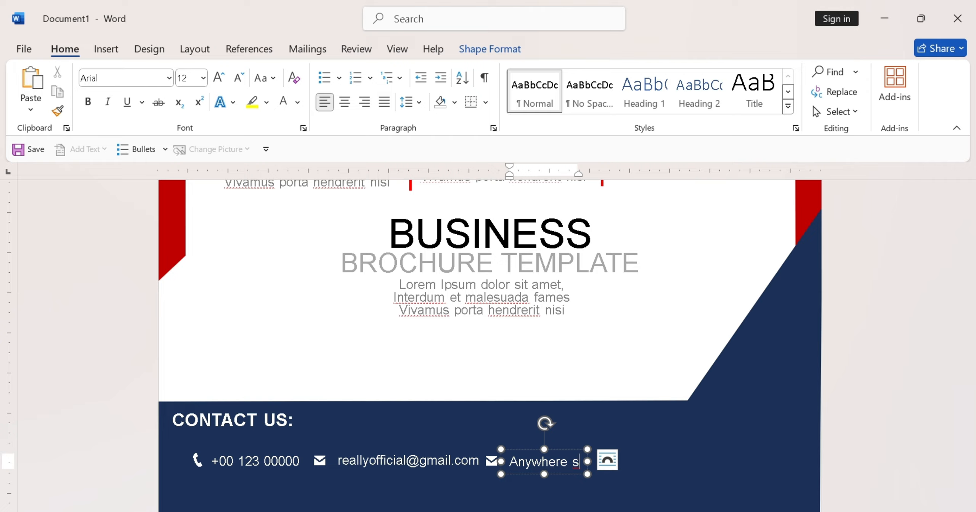
key("BackSpace")
type("St., any city")
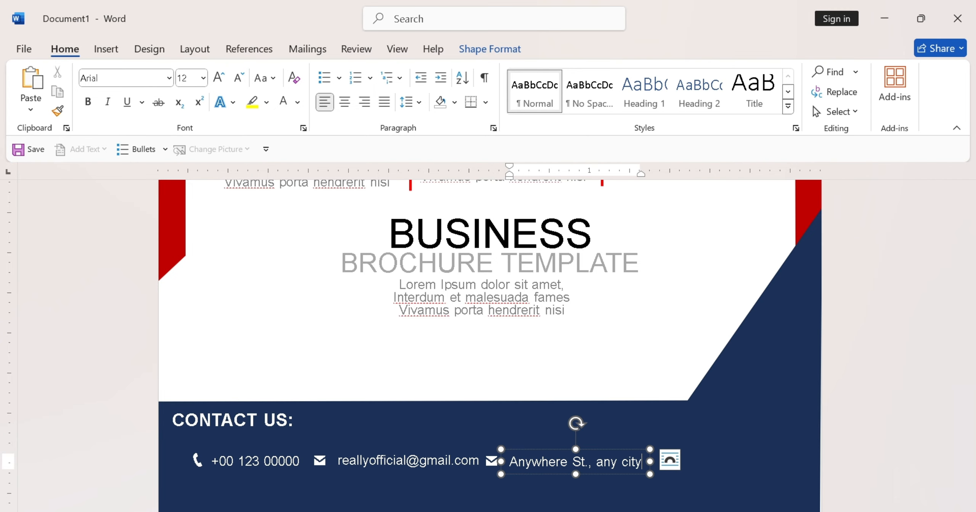
Step: Replace the envelope symbol before the street address with the location pin symbol
left_click(489, 457)
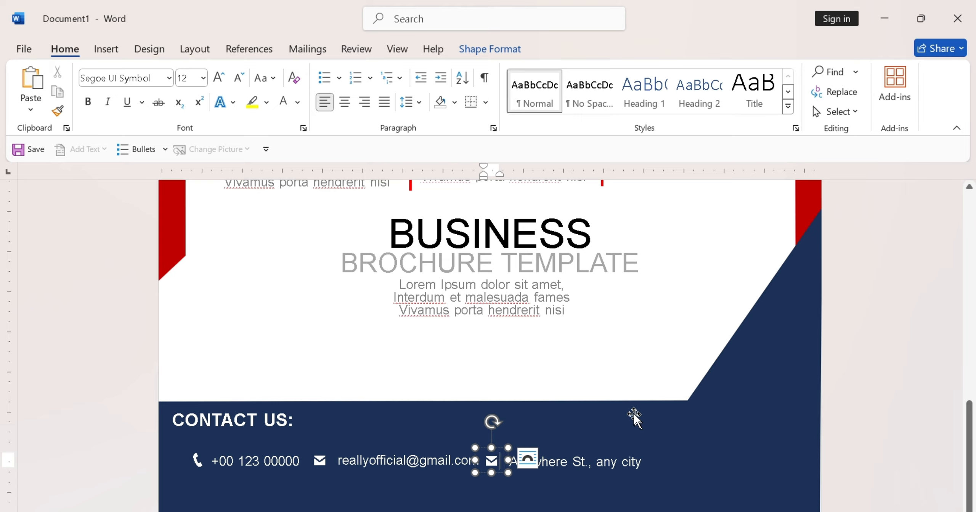
key("BackSpace")
left_click(106, 49)
left_click(819, 91)
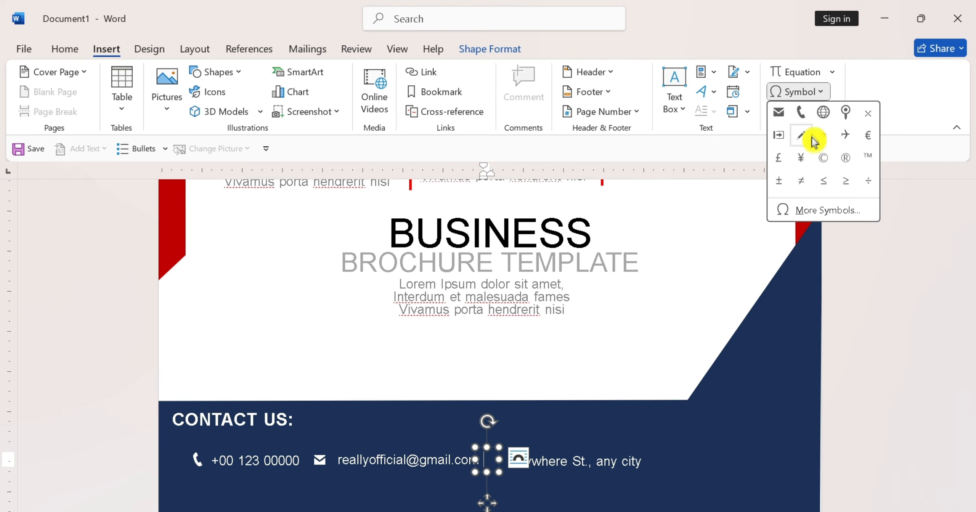
left_click(845, 112)
Step: Duplicate the envelope symbol before the e-mail address and place the copy after the street address
left_click(596, 460)
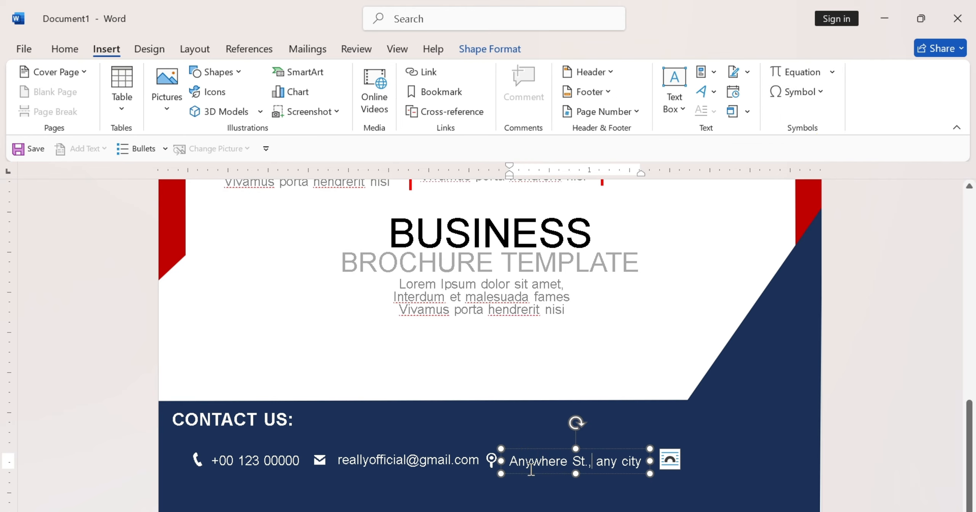
left_click(492, 462)
left_click(492, 472)
left_click(561, 461)
left_click(320, 460)
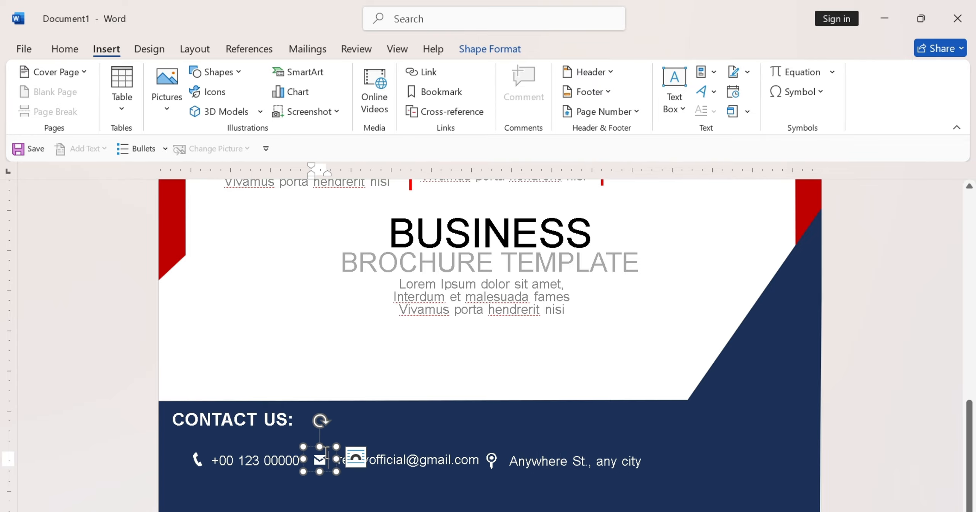
left_click(65, 49)
left_click(32, 80)
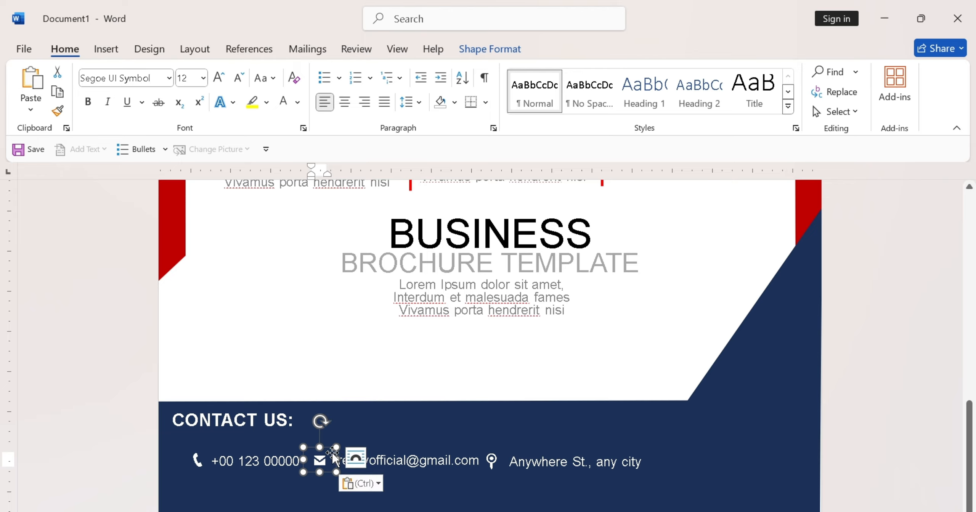
left_click_drag(328, 447, 669, 453)
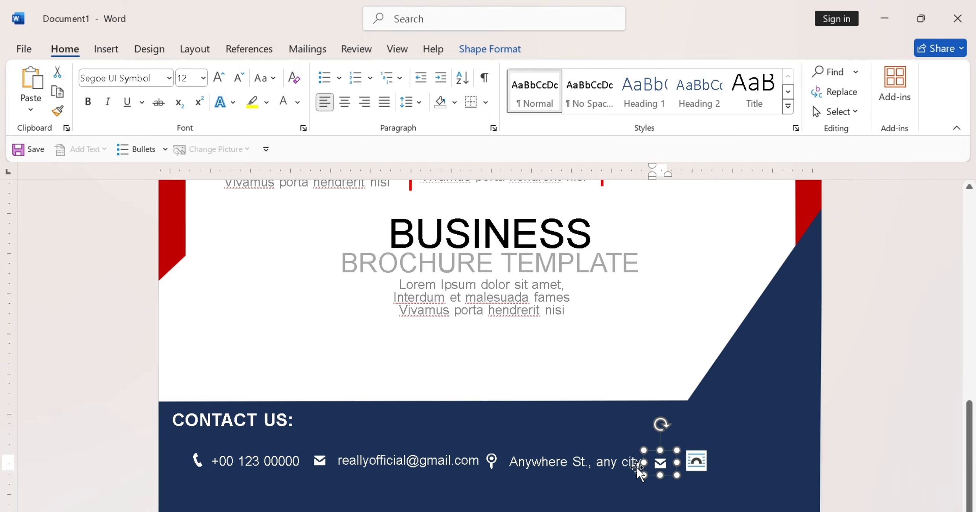
Step: Duplicate the street address text box and place the copy beside the envelope symbol at the end of the contact line
left_click(585, 461)
left_click(80, 101)
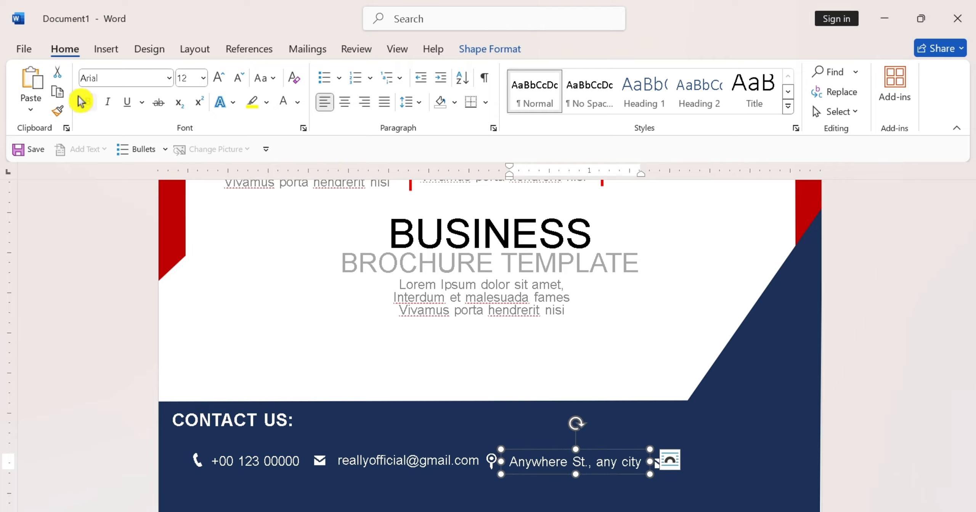
left_click_drag(555, 451, 713, 449)
left_click_drag(799, 463, 627, 464)
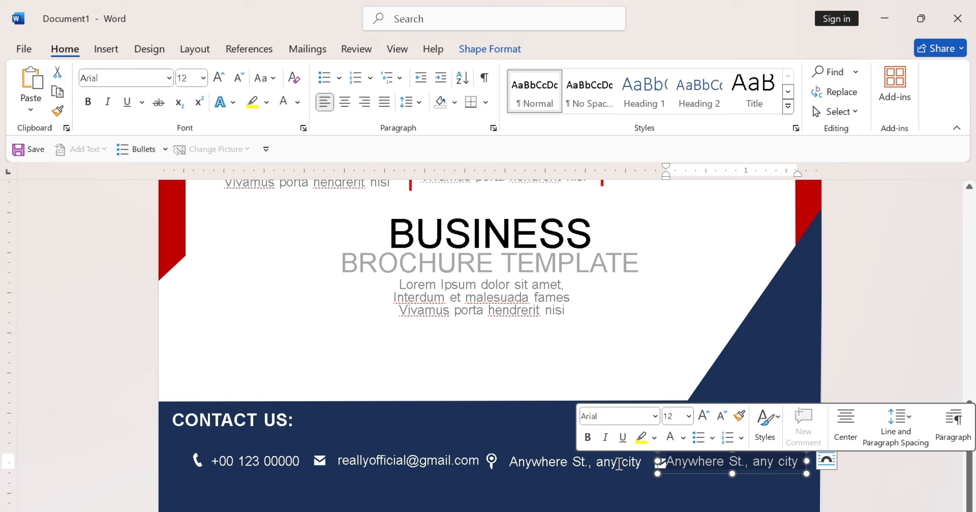
key("BackSpace")
type("www.")
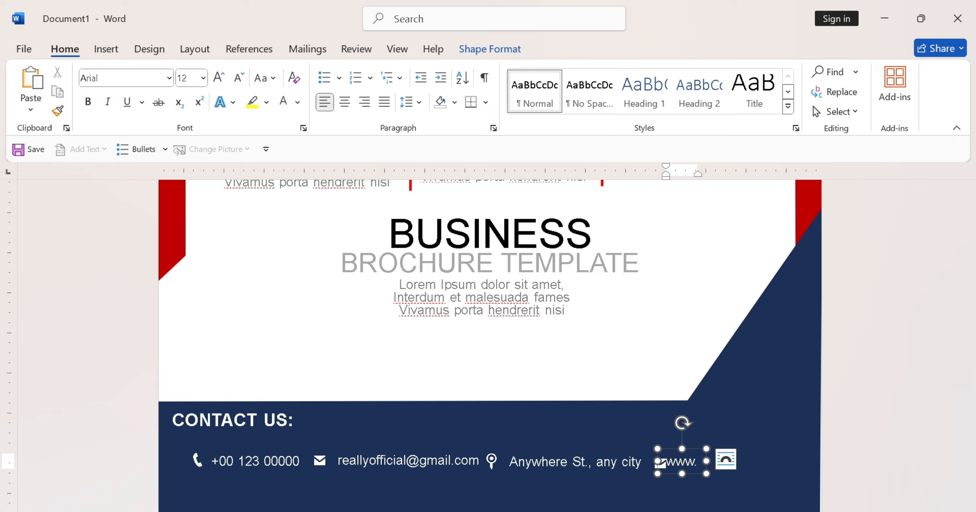
type("reallyg")
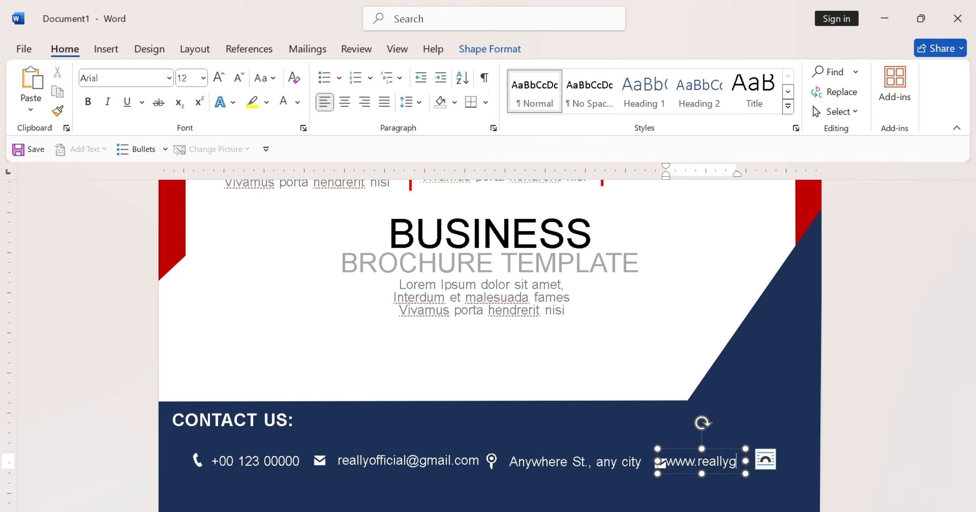
type("reatsite.com")
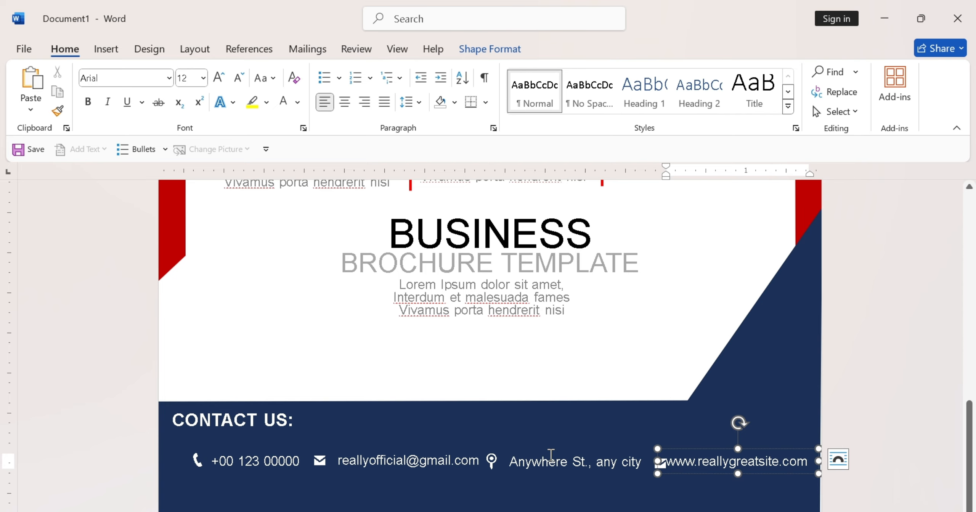
Step: Shift the website text slightly right of its envelope symbol and widen the navy footer shape to the page's right edge
left_click_drag(716, 474, 727, 478)
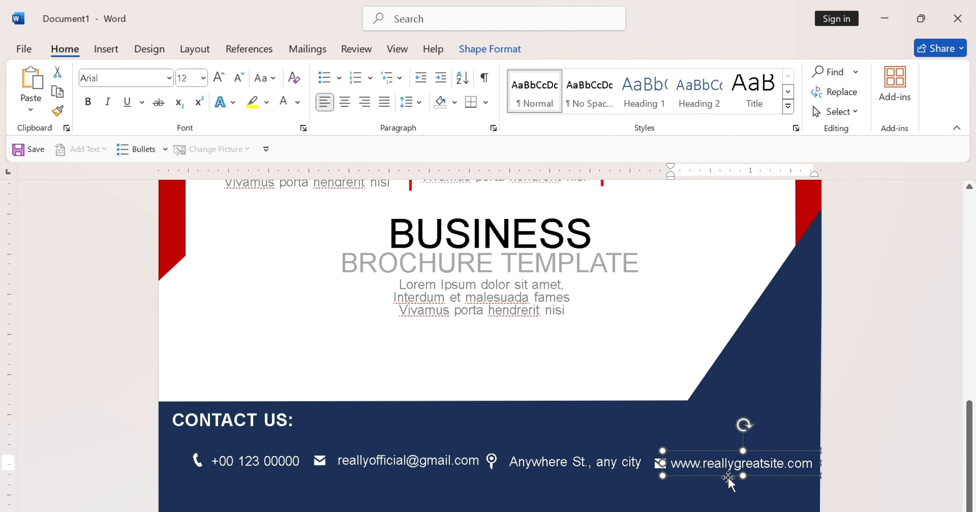
left_click(820, 372)
left_click_drag(820, 363, 824, 361)
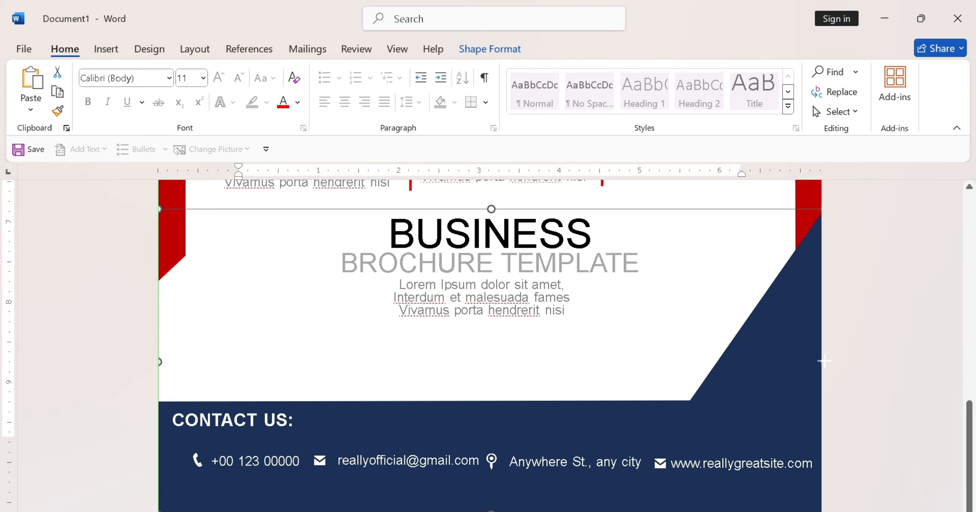
Step: Replace the envelope symbol before the website address with the globe symbol
left_click(660, 462)
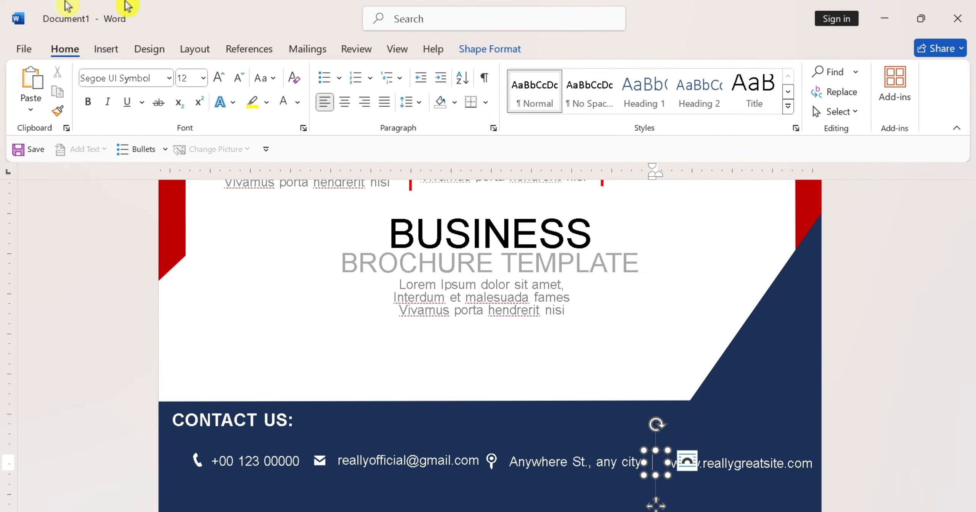
left_click(106, 49)
left_click(799, 92)
left_click(781, 124)
left_click(678, 472)
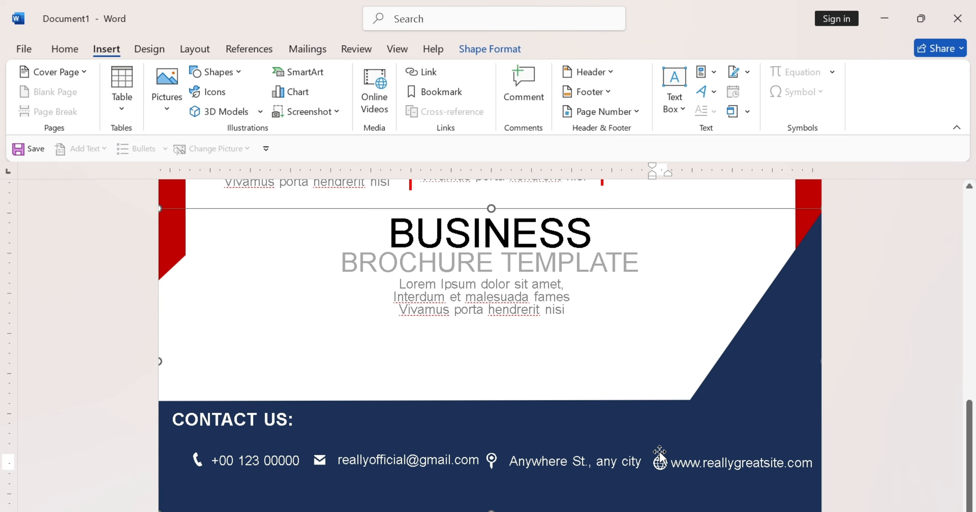
Step: Use Select Objects to pick the BROCHURE TEMPLATE line with its placeholder lines and nudge them all slightly down
scroll(614, 403, "down", 3)
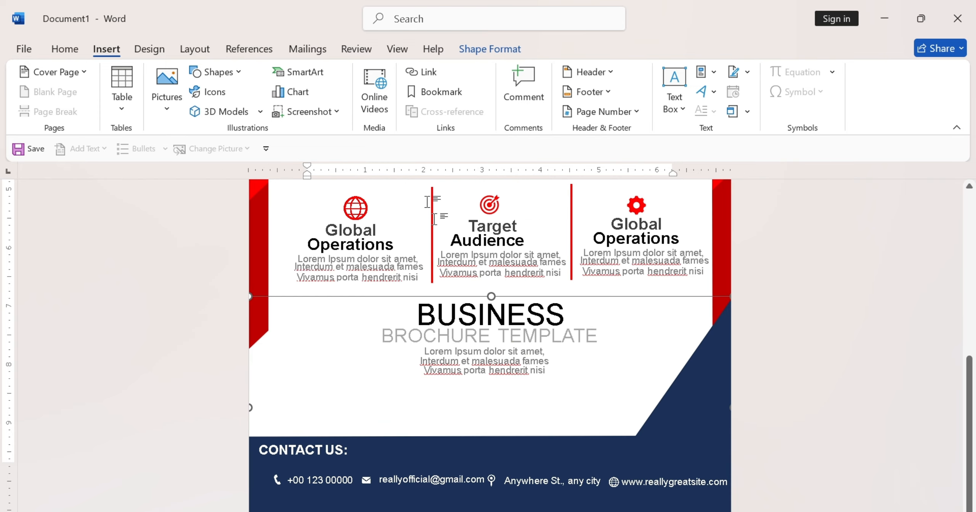
left_click(59, 57)
left_click(840, 112)
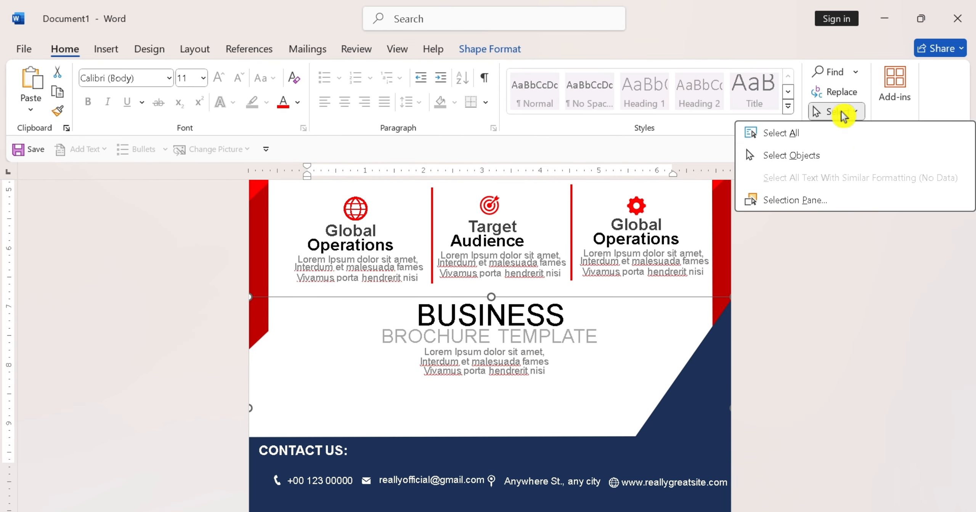
left_click(784, 154)
left_click_drag(616, 419, 438, 343)
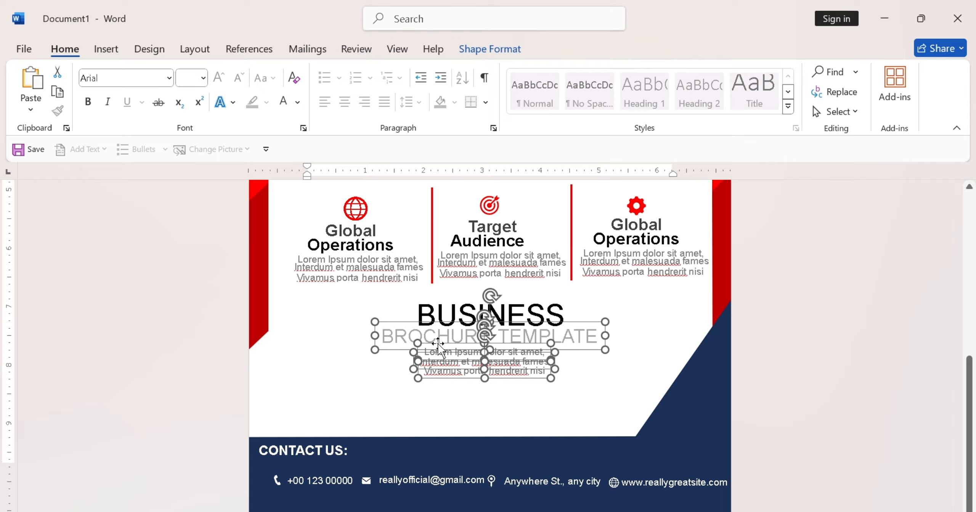
key("Down")
key("Down")
key("Down")
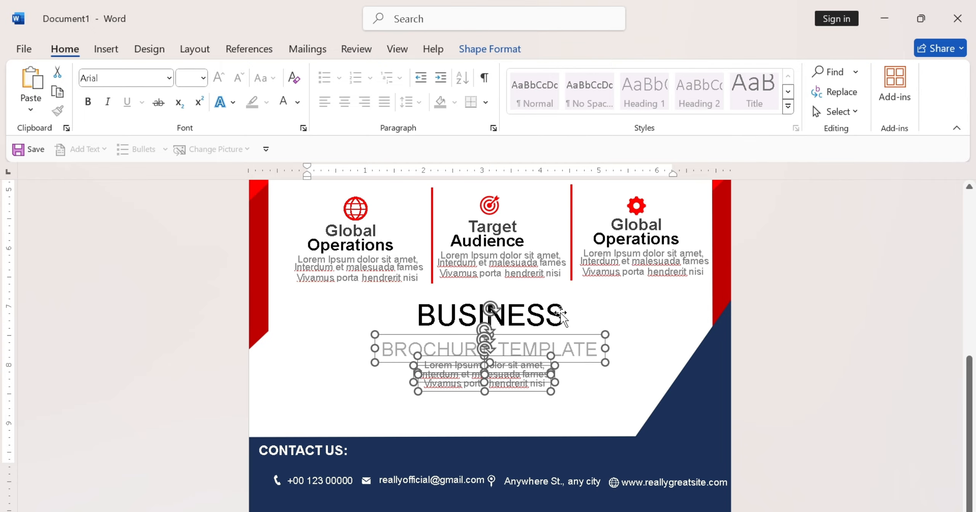
Step: Nudge the BUSINESS heading down so it sits close above the BROCHURE TEMPLATE line
left_click(548, 297)
key("Down")
key("Down")
key("Down")
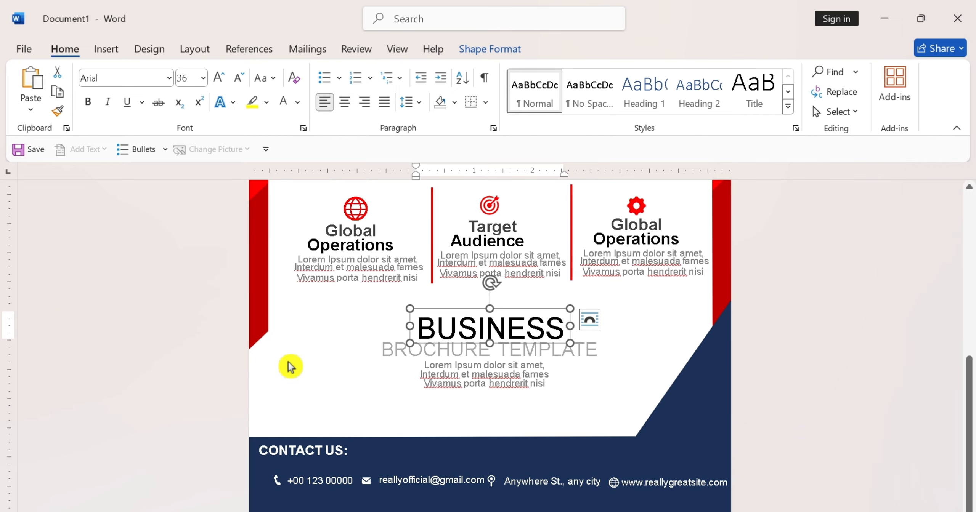
left_click(541, 366)
Step: Move the WINTECH heading and the INFO TAGLINE HERE line higher in the navy header
scroll(593, 405, "down", 5)
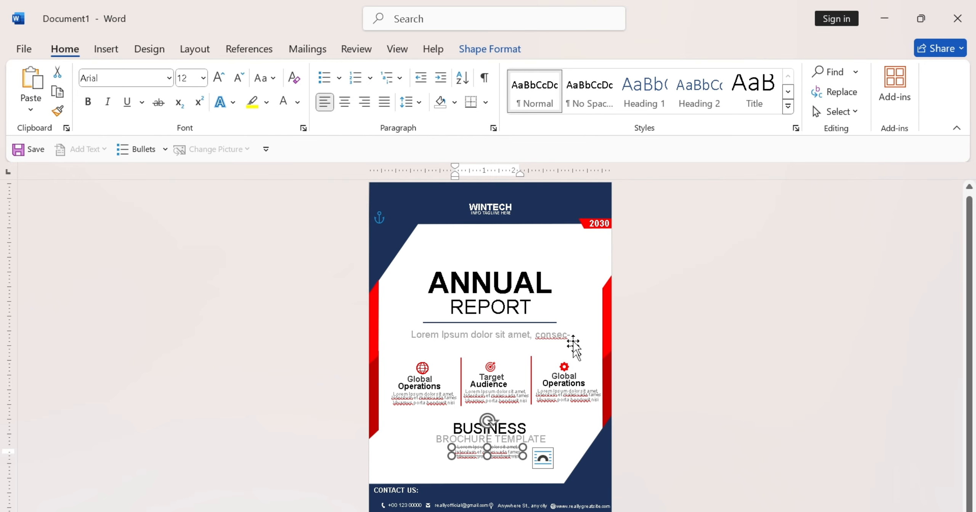
scroll(573, 342, "up", 1)
scroll(505, 213, "up", 3)
scroll(512, 218, "up", 5)
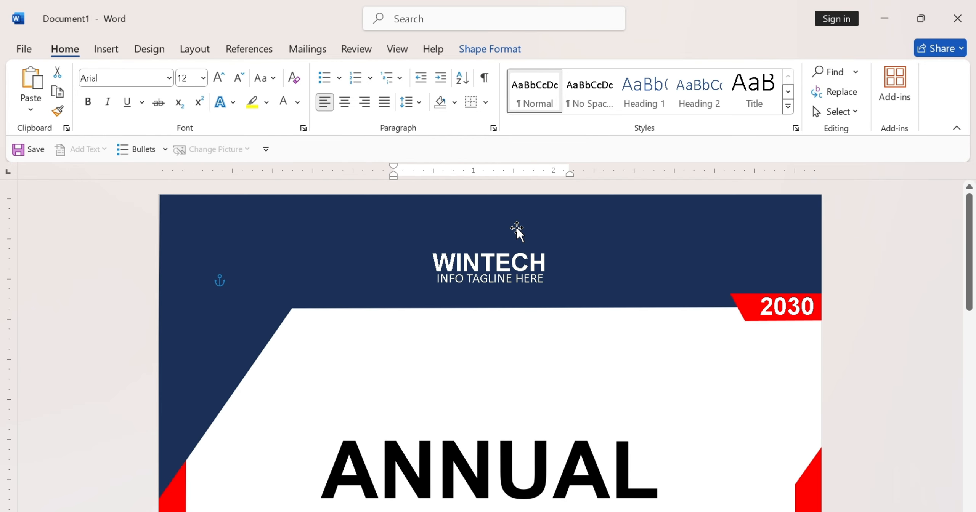
left_click(516, 231)
left_click(491, 266)
mouse_move(491, 267)
left_mouse_down()
mouse_move(512, 255)
mouse_move(494, 224)
mouse_move(506, 244)
mouse_move(498, 256)
left_mouse_up()
key("Up")
key("Up")
key("Up")
key("Up")
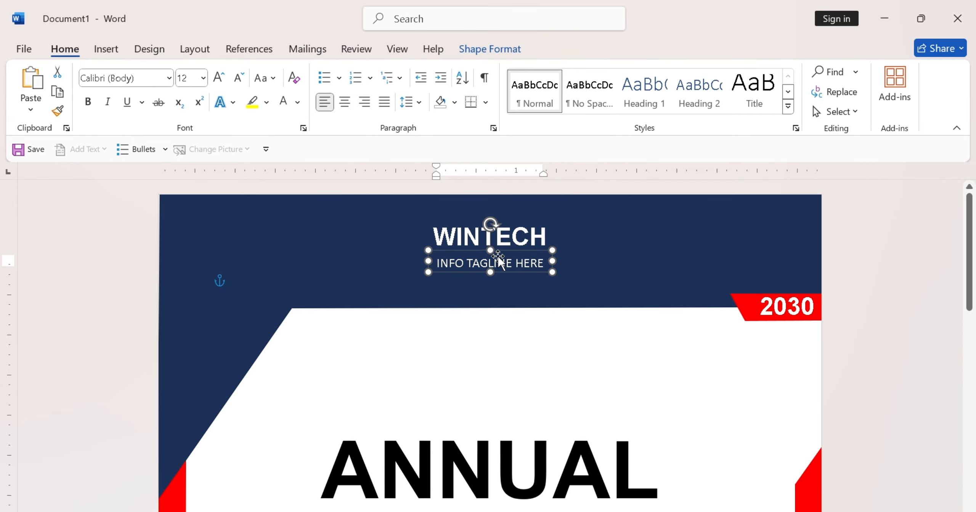
Step: Nudge the INFO TAGLINE HERE line up until it sits directly beneath WINTECH
key("Up")
key("Up")
key("Up")
key("Up")
key("Up")
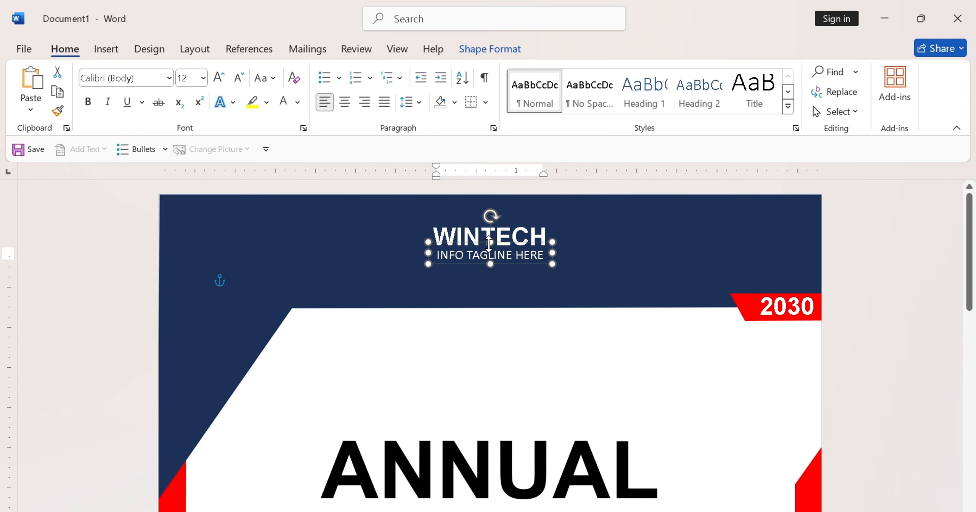
Step: Start inserting a picture from this device and open the Company Logo PNG folder inside Pictures
left_click(312, 305)
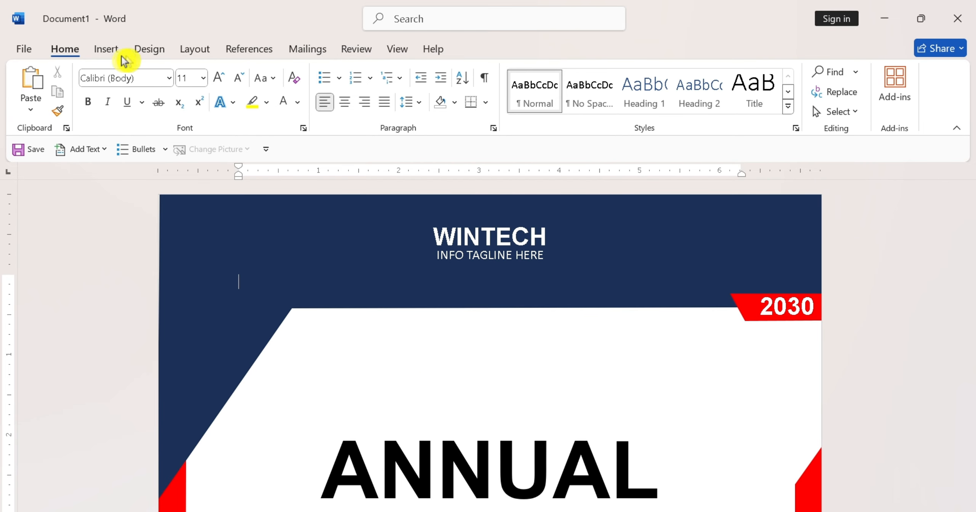
left_click(108, 49)
left_click(178, 116)
left_click(207, 160)
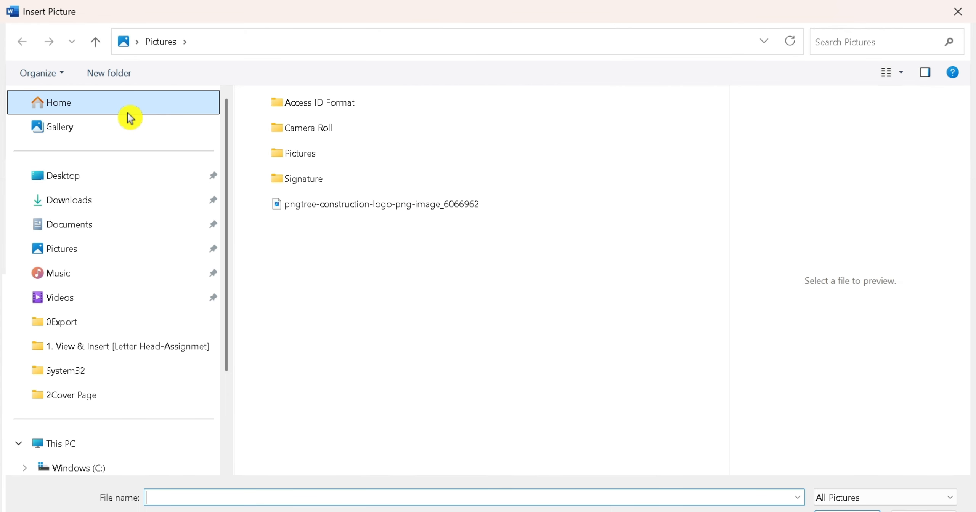
double_click(312, 158)
double_click(298, 160)
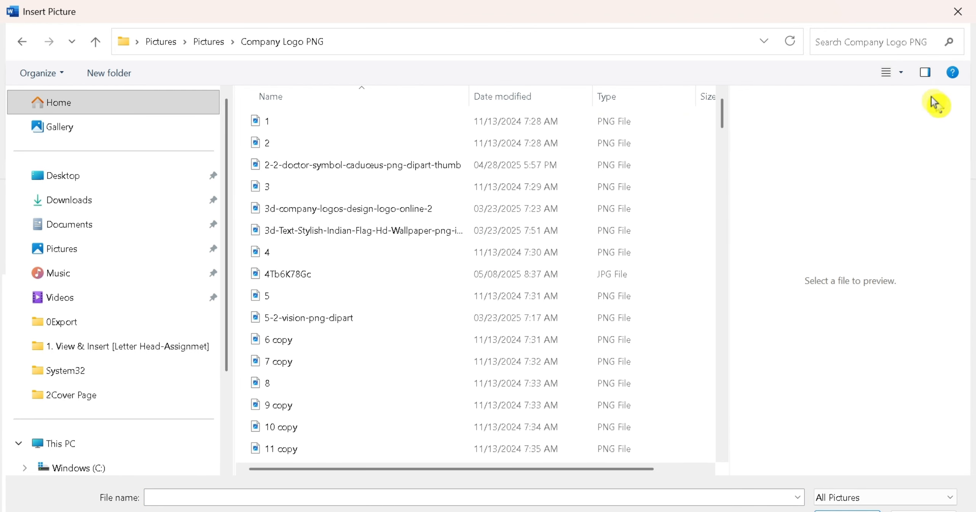
Step: Display the Company Logo PNG folder as large icons with the preview pane shown
left_click(901, 72)
left_click(930, 70)
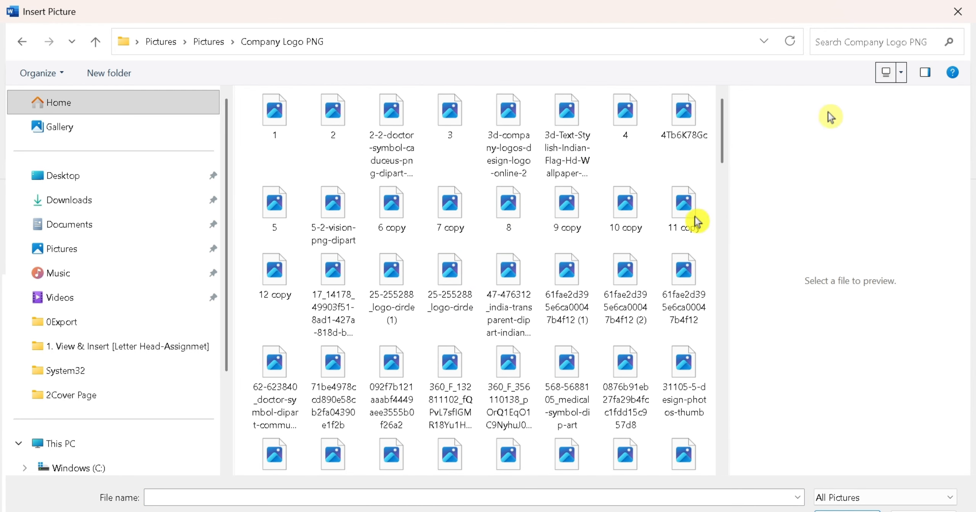
left_click(902, 74)
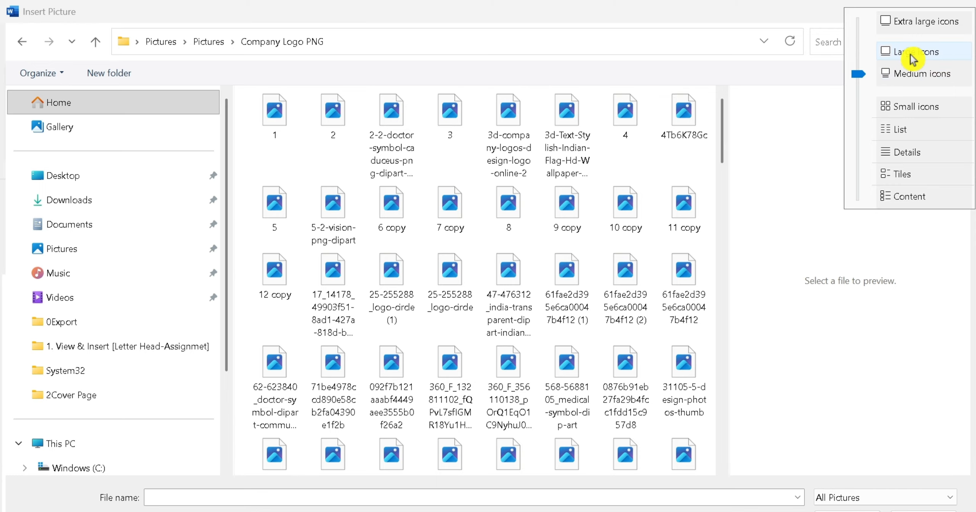
left_click(912, 58)
left_click(925, 72)
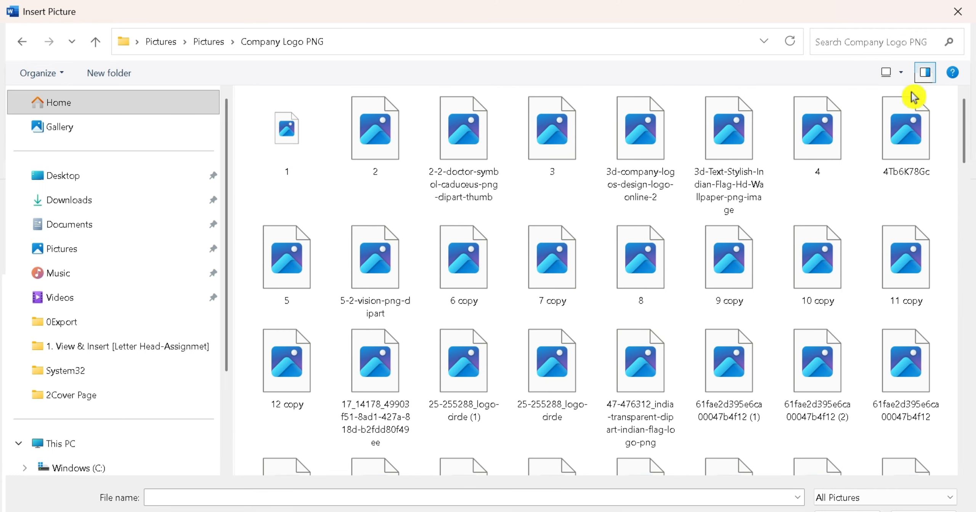
left_click(703, 42)
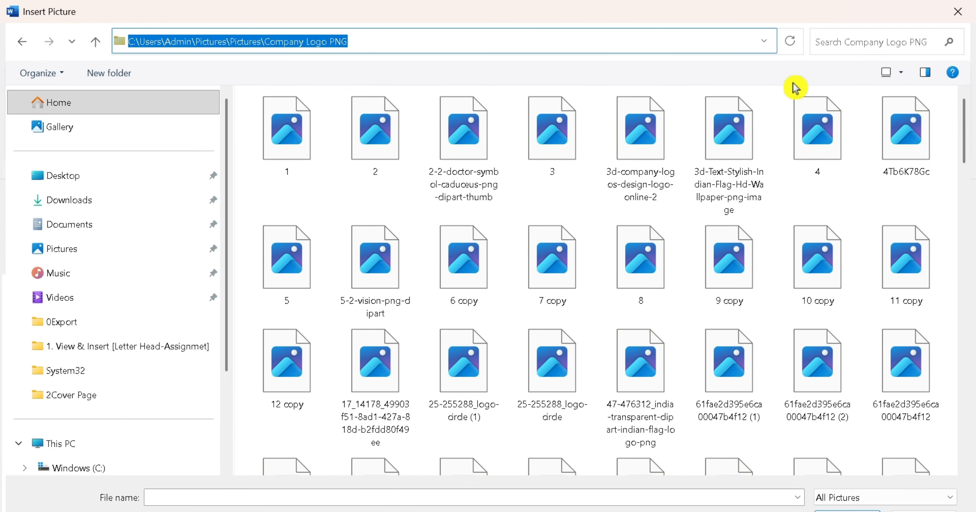
left_click(900, 73)
left_click(827, 72)
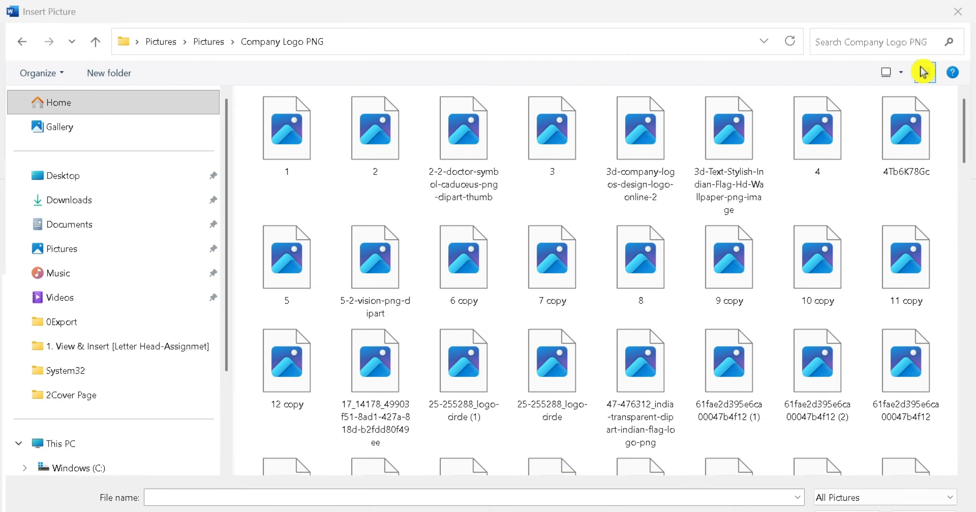
left_click(924, 72)
Step: Find the colourful pinwheel logo with the text YOUR SLOGAN HERE in the folder and insert it into the page
left_click(589, 282)
scroll(589, 283, "down", 5)
left_click(590, 284)
left_click(614, 388)
scroll(614, 388, "down", 10)
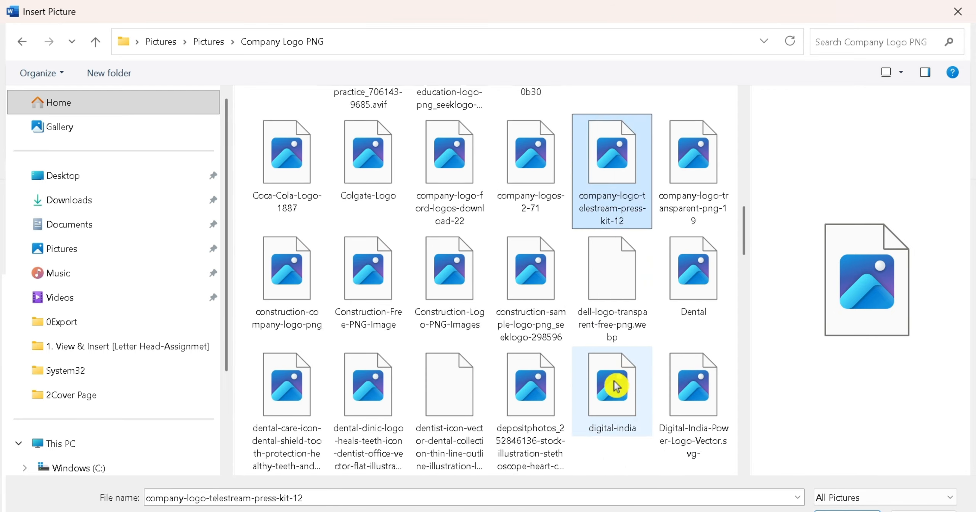
left_click(615, 388)
scroll(614, 386, "down", 5)
scroll(614, 386, "up", 5)
double_click(491, 334)
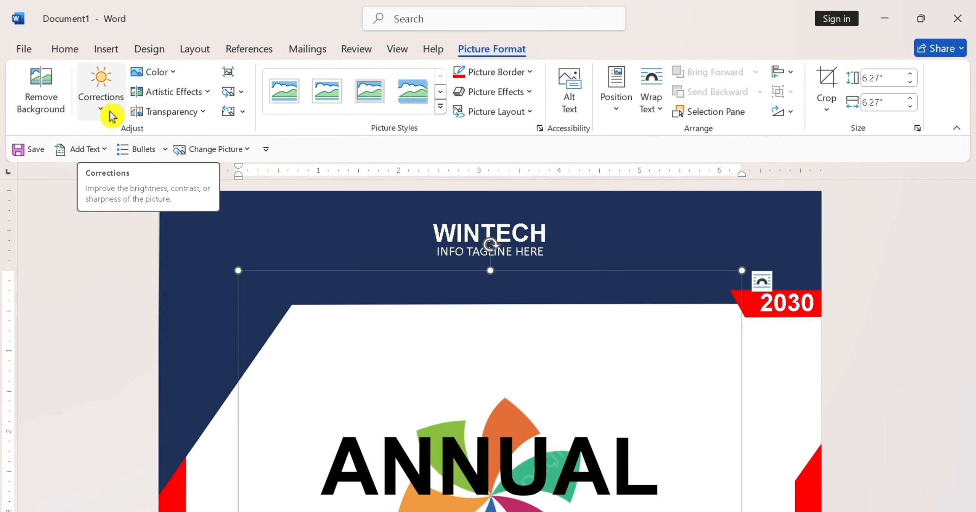
left_click(156, 72)
scroll(311, 279, "down", 1)
scroll(343, 272, "up", 1)
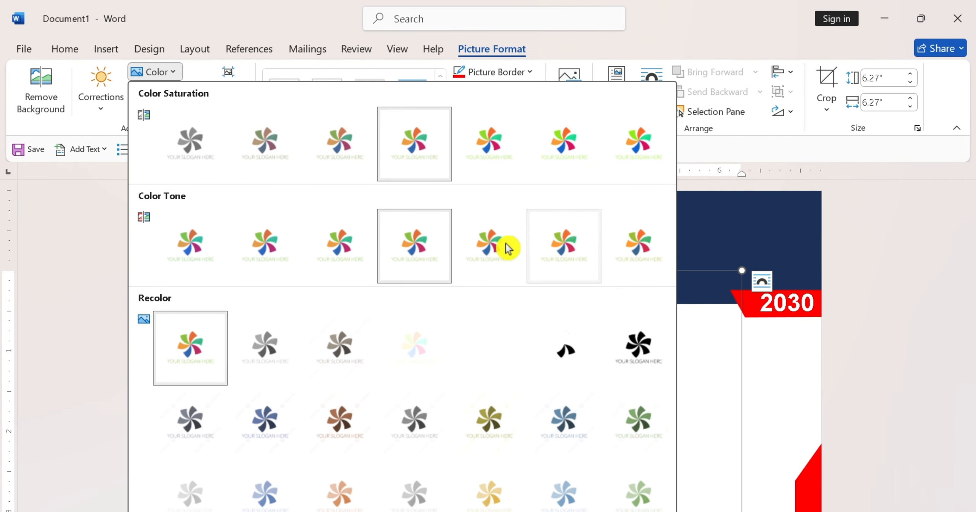
left_click(423, 248)
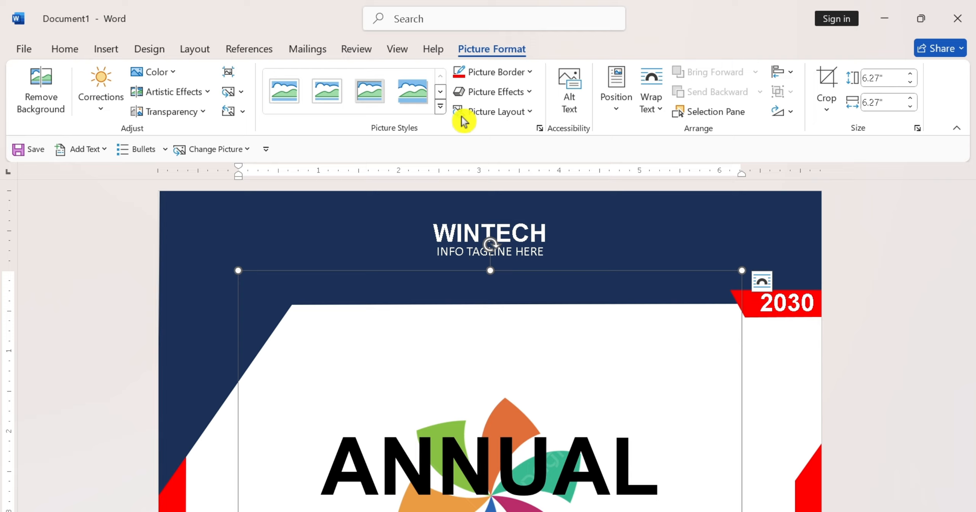
Step: Set the pinwheel logo's text wrapping to In Front of Text and shrink it to about 1.28 by 1.28 inches
left_click(651, 97)
left_click(674, 271)
left_click_drag(741, 271, 477, 397)
left_click_drag(560, 503, 341, 245)
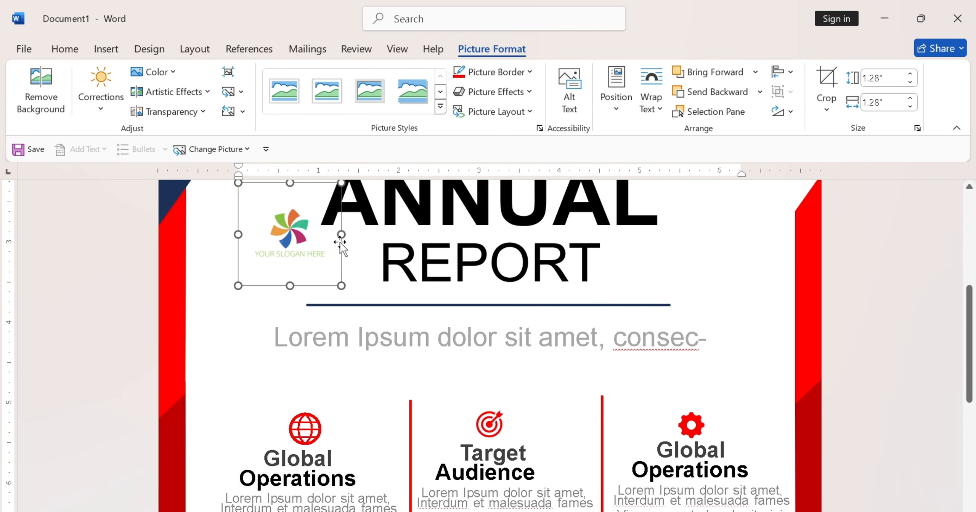
Step: Move the pinwheel logo up into the navy header, just left of the WINTECH heading
scroll(328, 263, "up", 3)
left_click_drag(332, 350, 376, 237)
scroll(377, 236, "up", 4)
left_click_drag(364, 342, 413, 195)
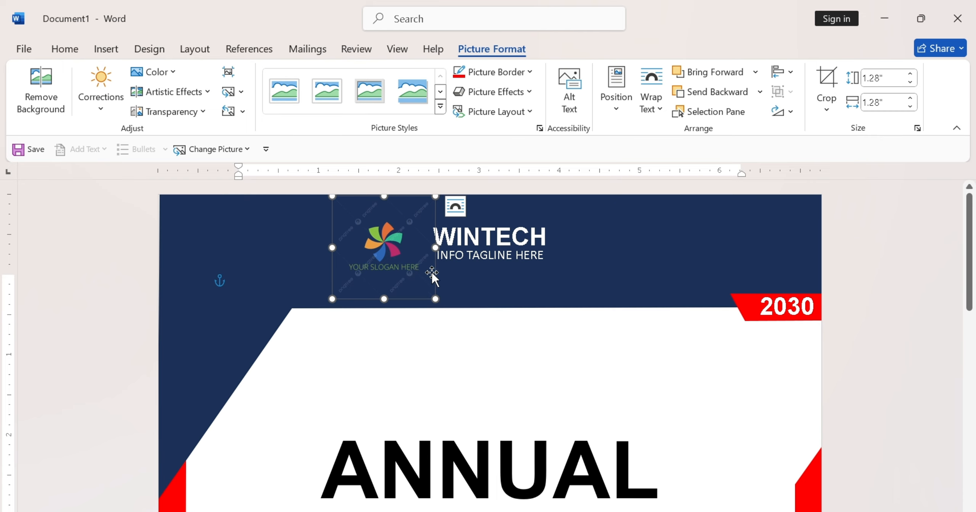
Step: Remove the background from the pinwheel logo so only the coloured blades remain
left_click(40, 91)
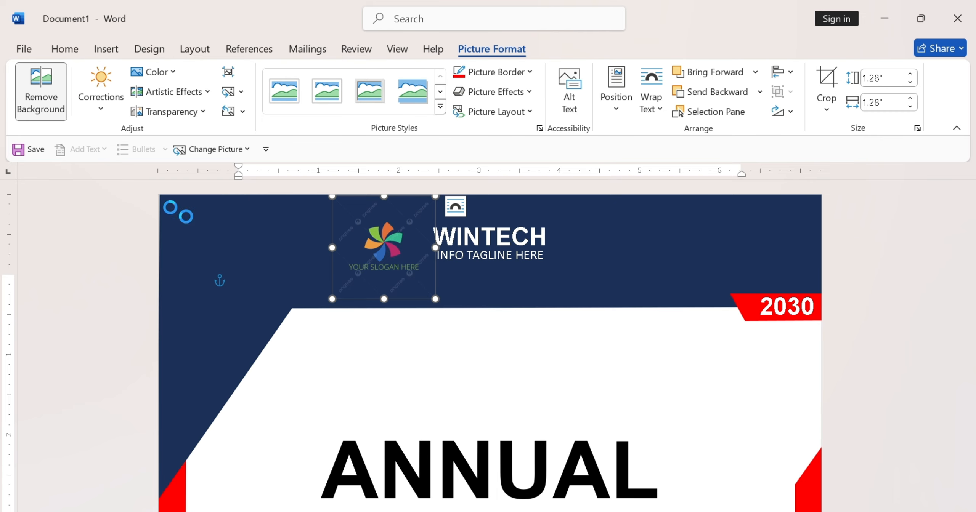
left_click(382, 285)
left_click(425, 282)
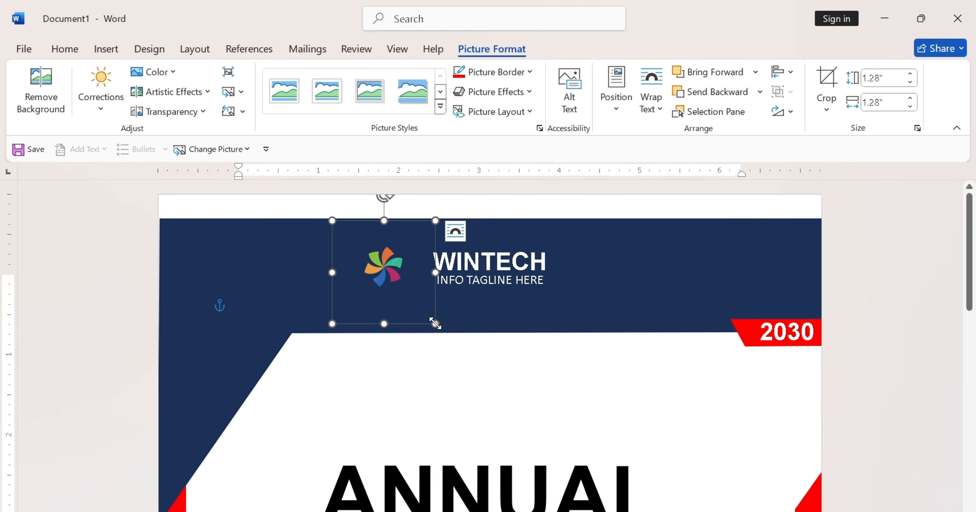
Step: Crop the pinwheel logo tightly around its coloured blades, to about 0.6 inches wide and 0.59 inches high
left_click(827, 105)
mouse_move(862, 165)
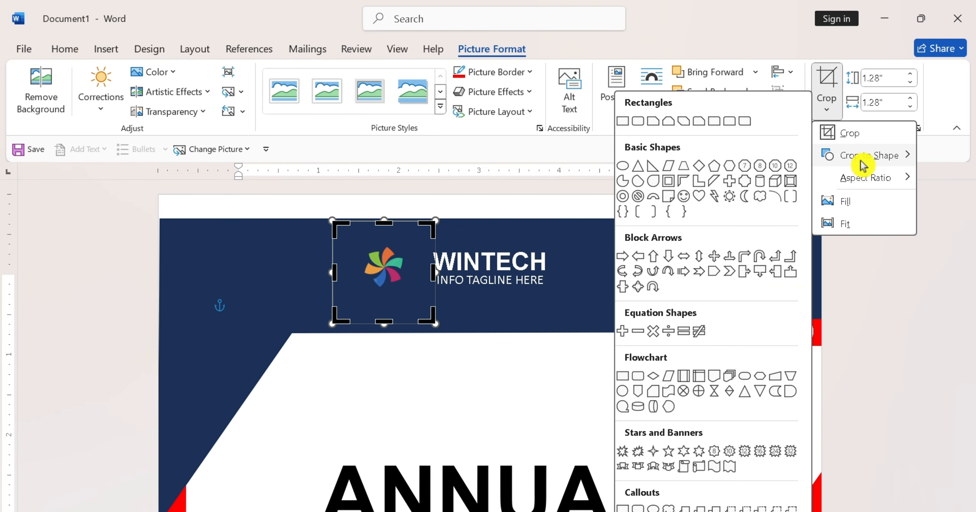
left_click(435, 322)
left_click_drag(433, 317, 410, 286)
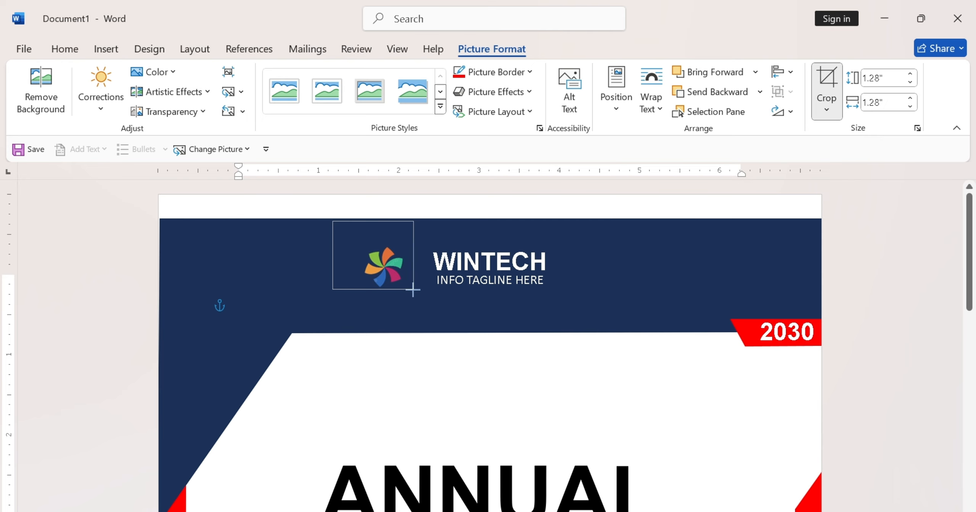
left_click_drag(338, 225, 363, 243)
left_click(446, 338)
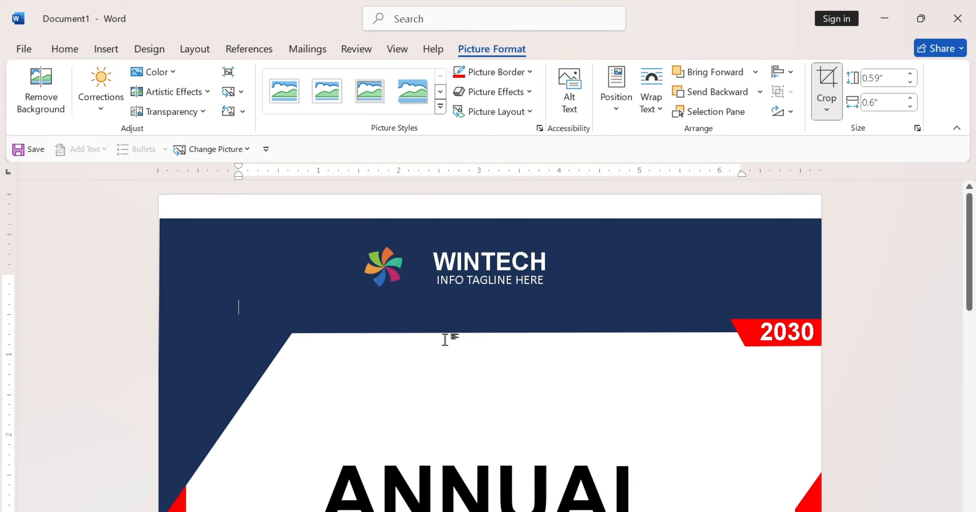
Step: Enlarge the cropped pinwheel logo slightly and place it directly beside the WINTECH heading
left_click(400, 278)
mouse_move(411, 291)
left_mouse_down()
mouse_move(425, 304)
mouse_move(416, 278)
left_mouse_up()
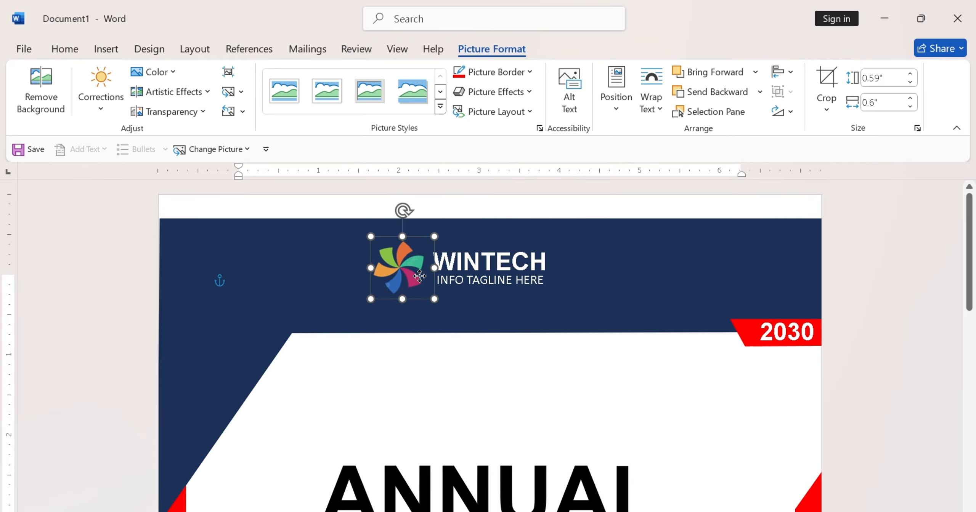
Step: Move the navy header shape up flush with the page's upper edge and stretch it down to meet the left red strip
left_click(577, 292)
scroll(577, 294, "down", 2)
scroll(727, 235, "down", 2)
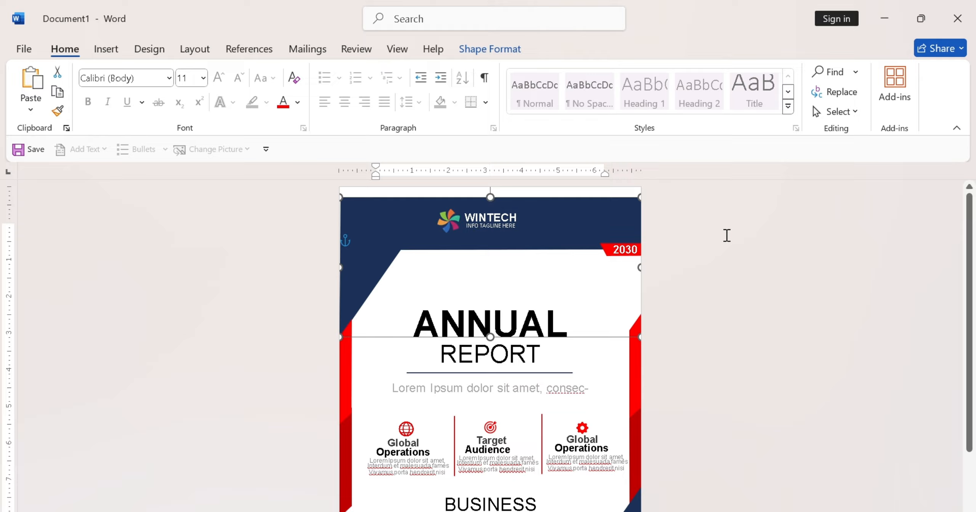
key("Up")
key("Up")
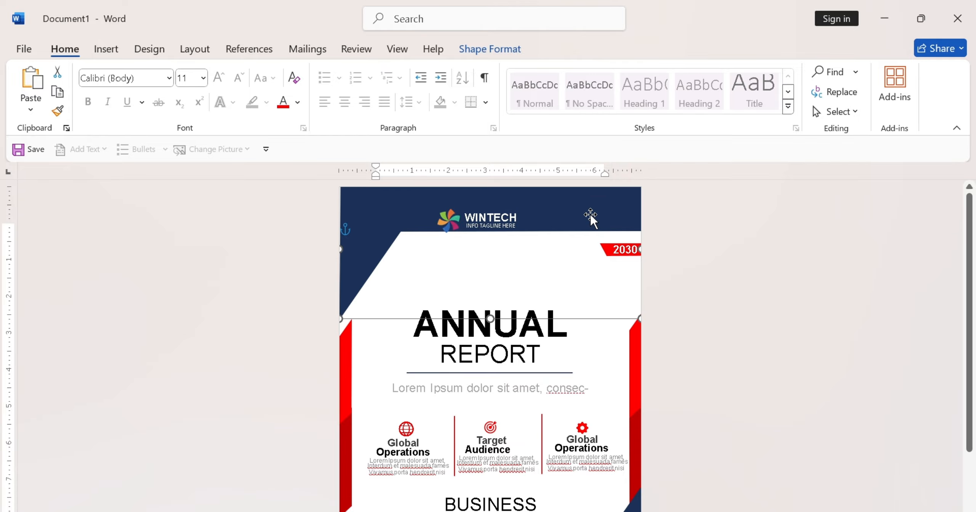
key("Down")
key("Down")
key("Down")
key("Down")
key("Down")
key("Down")
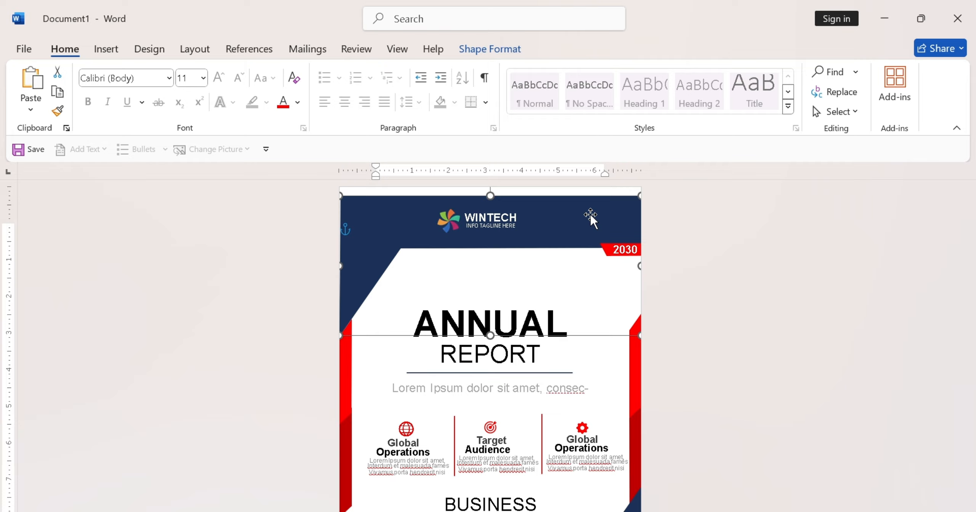
key("Up")
key("Up")
key("Up")
key("Up")
key("Up")
key("Up")
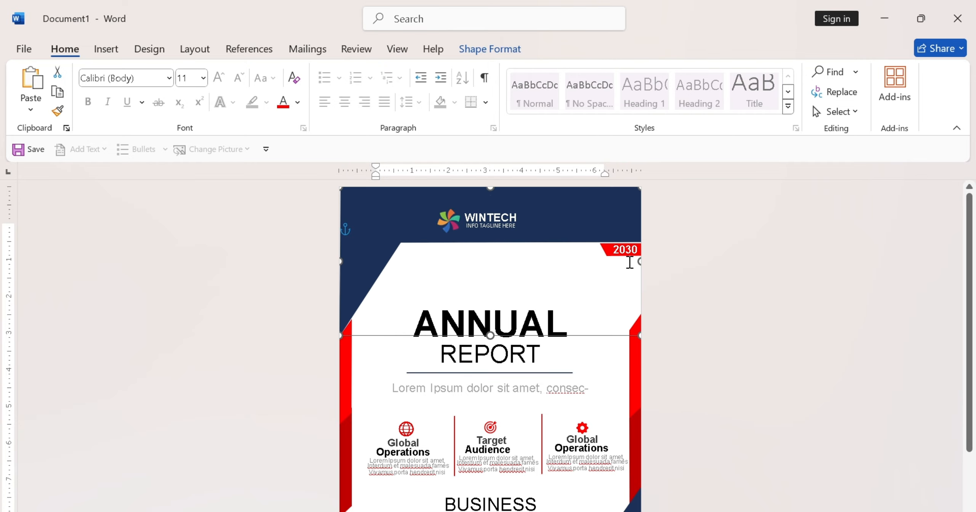
Step: Move the red 2030 banner up onto the navy header's lower edge and realign its year text inside it
left_click(630, 259)
left_click(607, 244)
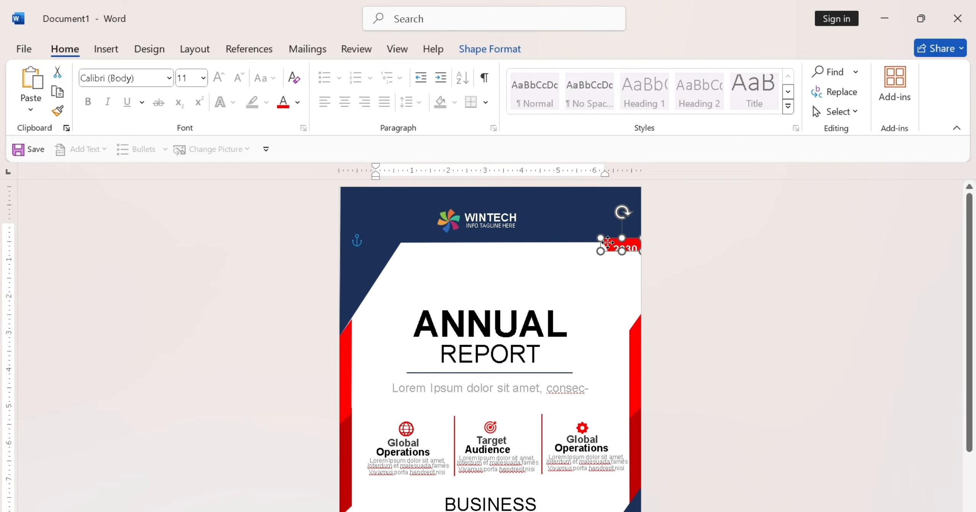
scroll(622, 247, "up", 7)
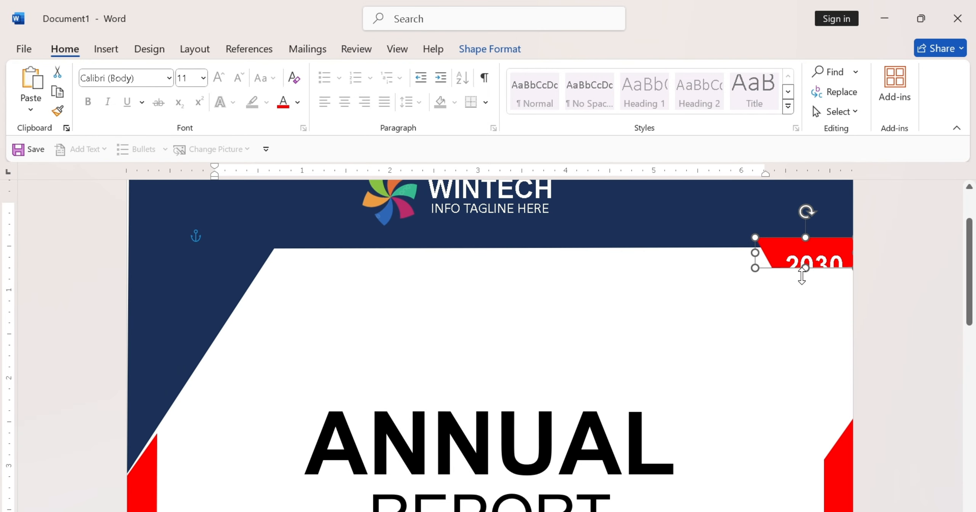
left_click(801, 281)
left_click(811, 262)
left_click_drag(798, 244, 797, 235)
key("Escape")
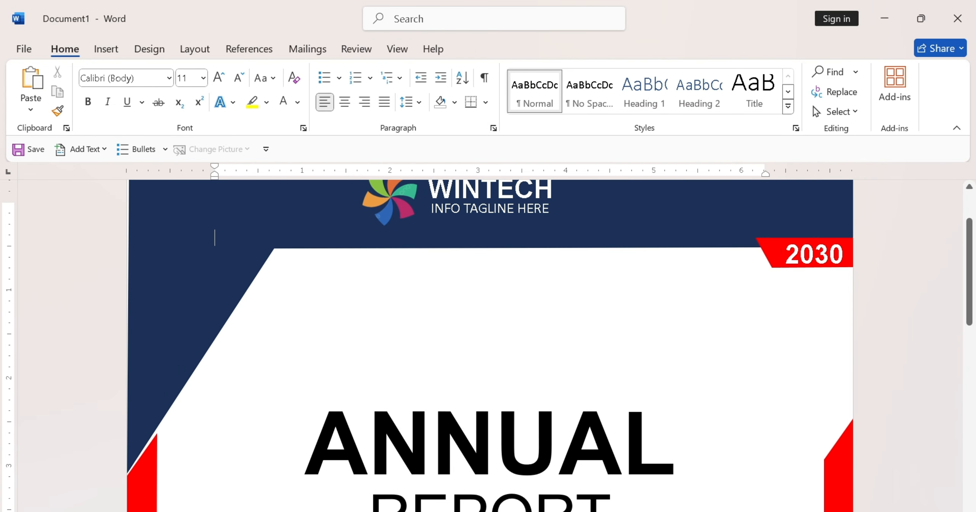
scroll(664, 366, "down", 5)
scroll(490, 343, "down", 1)
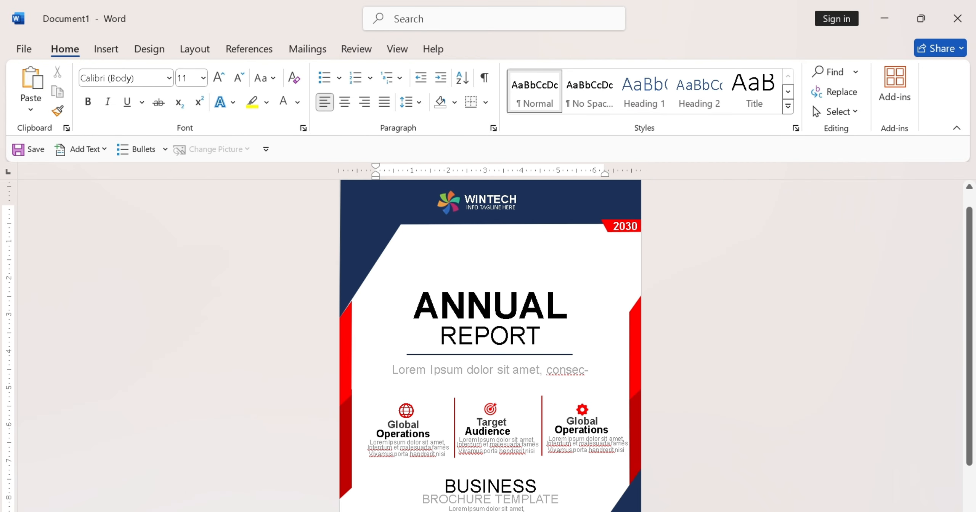
left_click(351, 335)
left_click(624, 257)
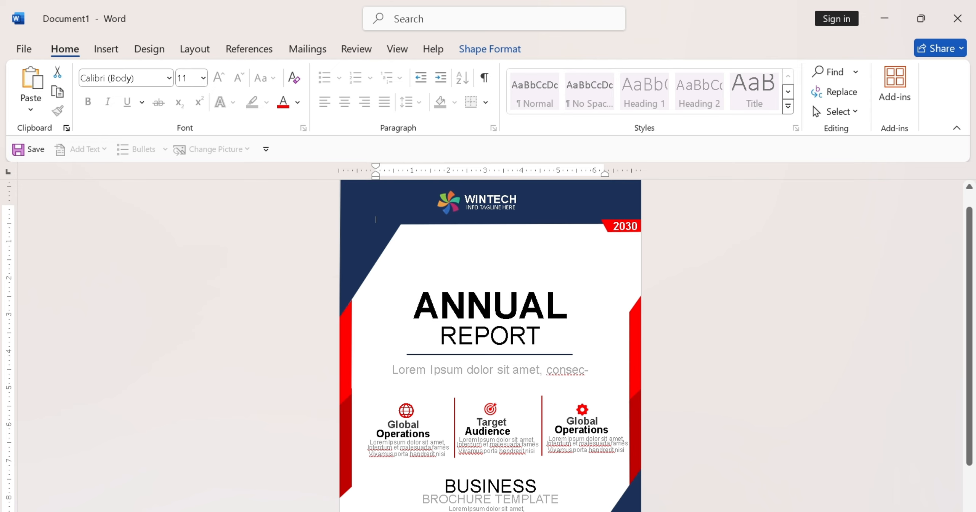
Step: Open the print preview of the cover page
scroll(597, 279, "down", 3)
left_click(16, 49)
left_click(79, 345)
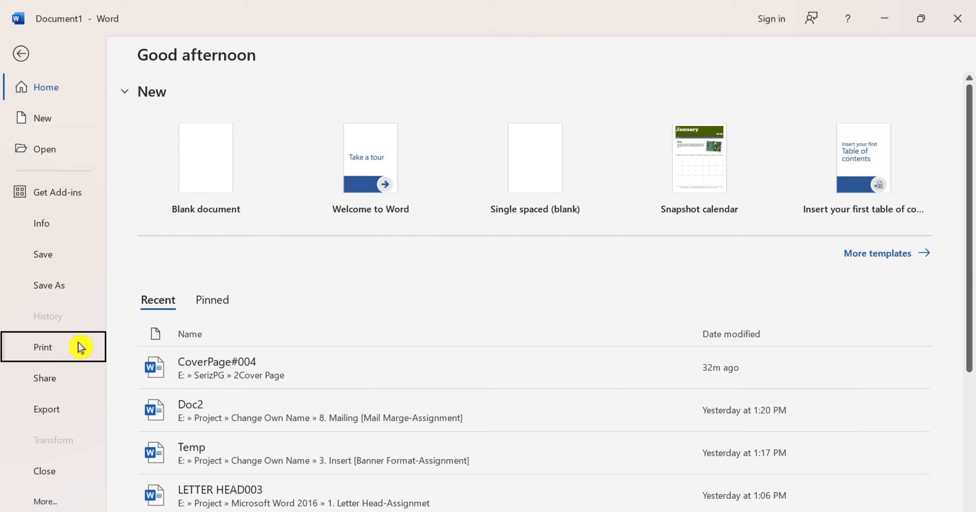